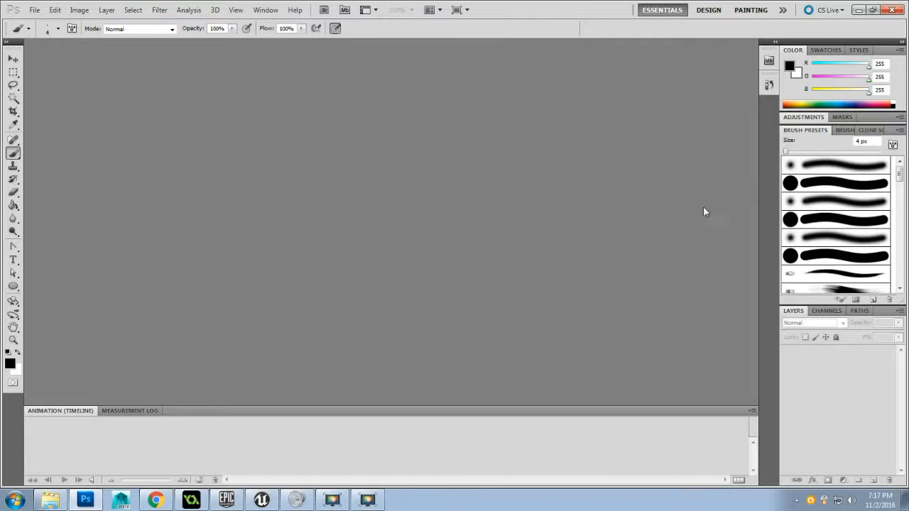
# Create a new 2048 by 2048 pixel document named T_sand at 300 pixels/inch with a white background
pyautogui.click(33, 11)
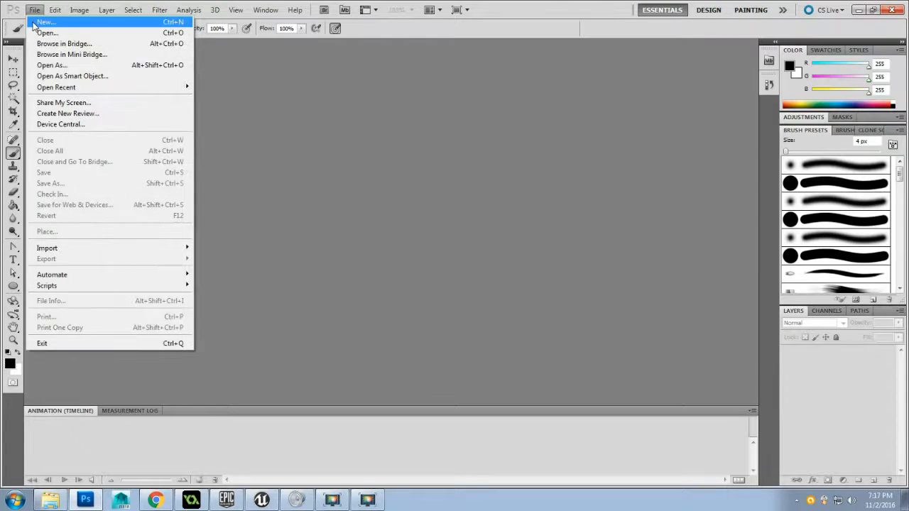
pyautogui.click(34, 26)
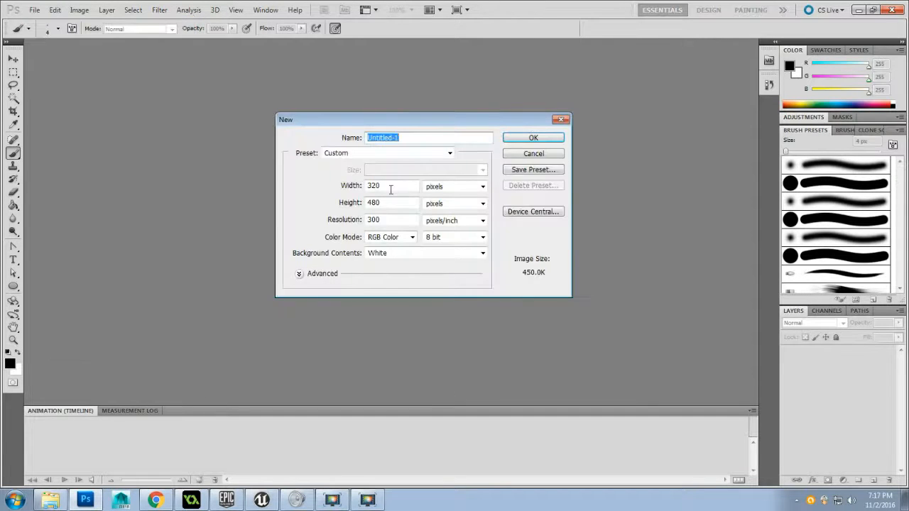
pyautogui.moveTo(402, 185); pyautogui.dragTo(342, 183)
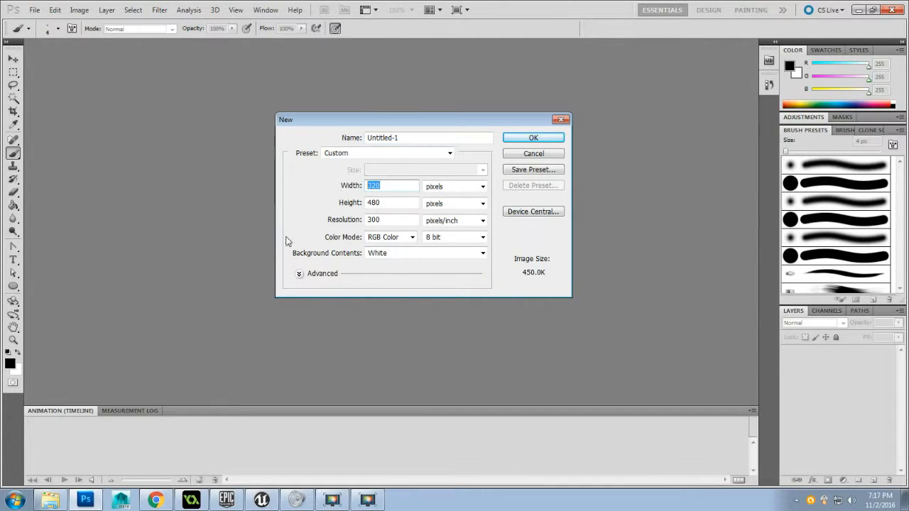
pyautogui.write('2048')
pyautogui.moveTo(388, 201); pyautogui.dragTo(313, 196)
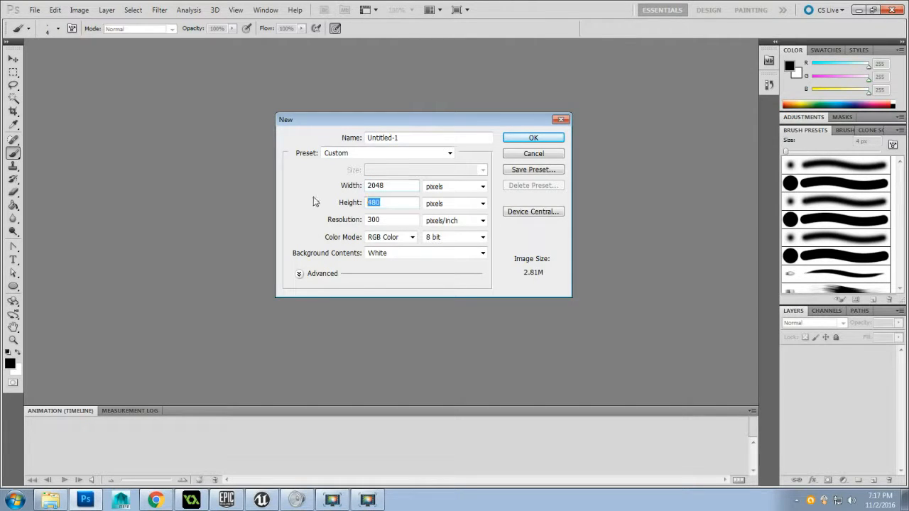
pyautogui.write('2048')
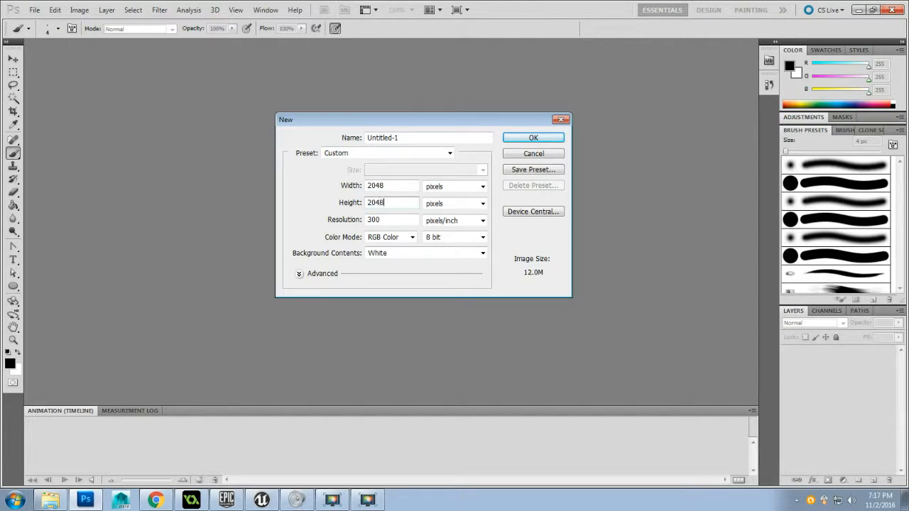
pyautogui.click(389, 220)
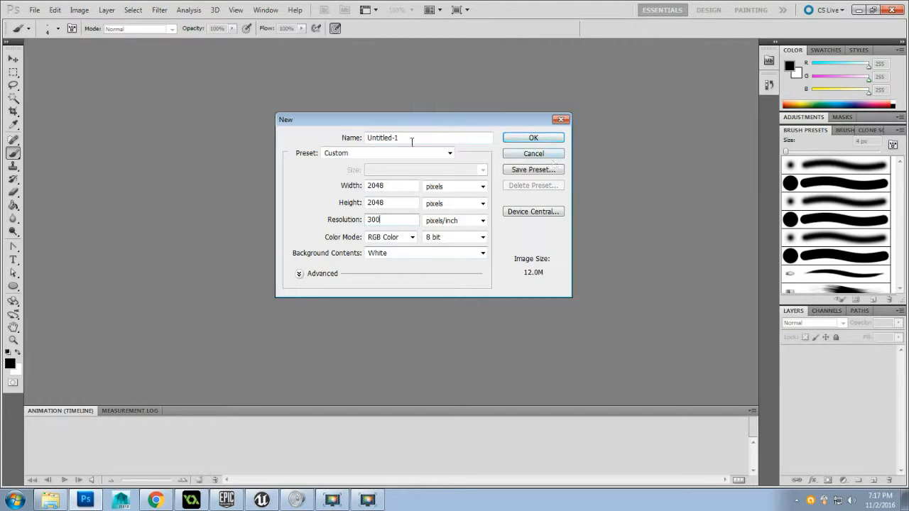
pyautogui.moveTo(412, 138); pyautogui.dragTo(250, 179)
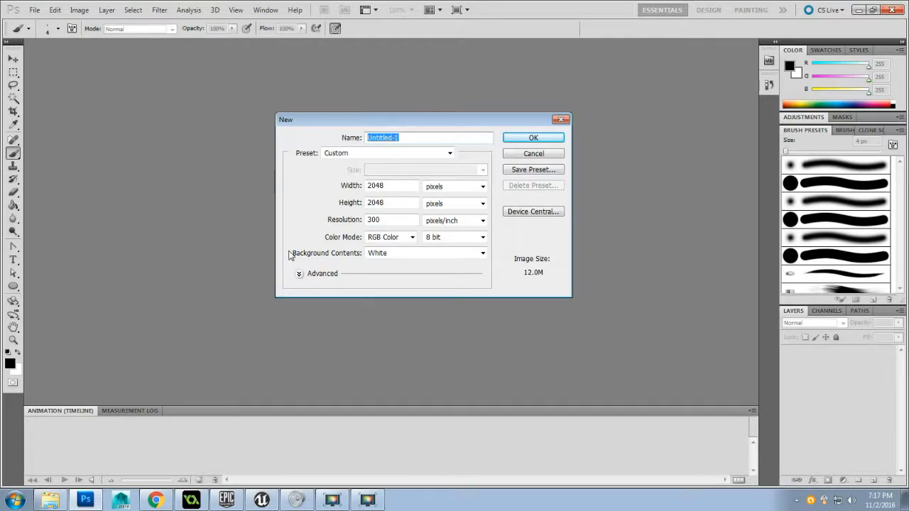
pyautogui.write('T_sand')
pyautogui.click(535, 139)
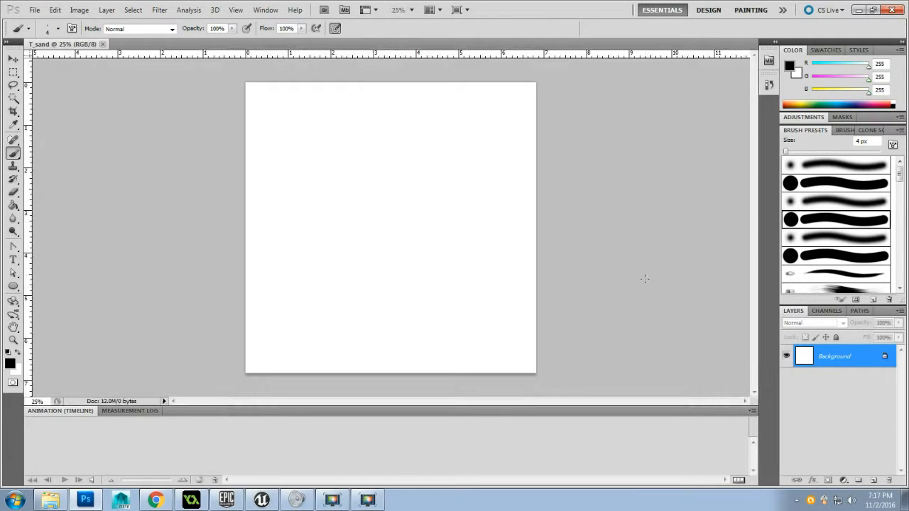
# Add a new empty layer, convert the locked Background to a regular layer and delete it
pyautogui.click(873, 480)
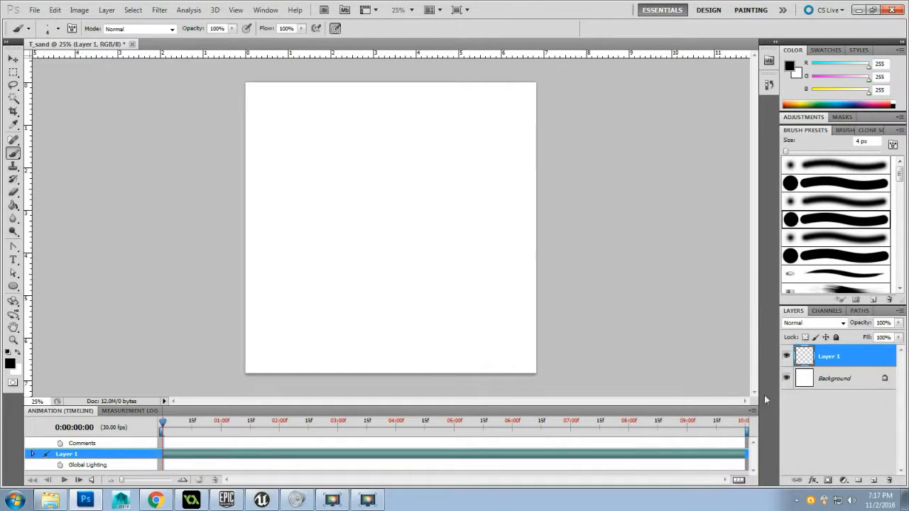
pyautogui.click(860, 384)
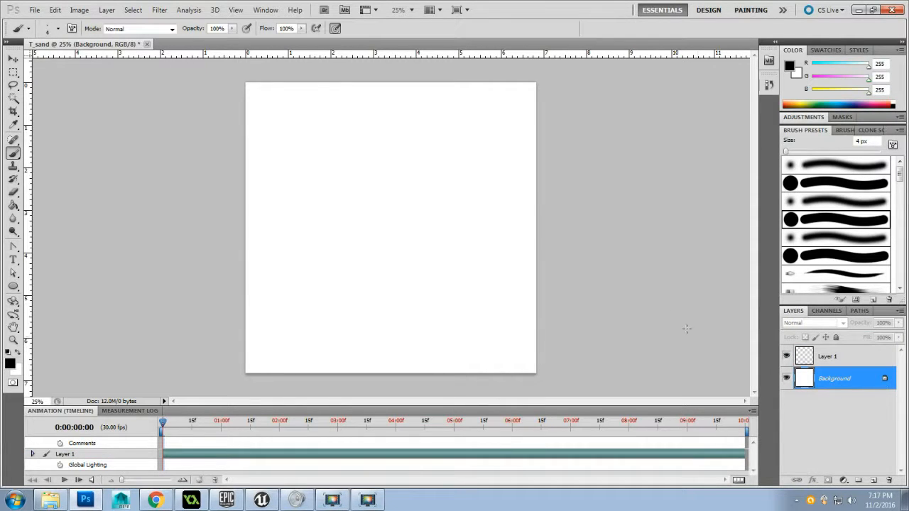
pyautogui.doubleClick(884, 378)
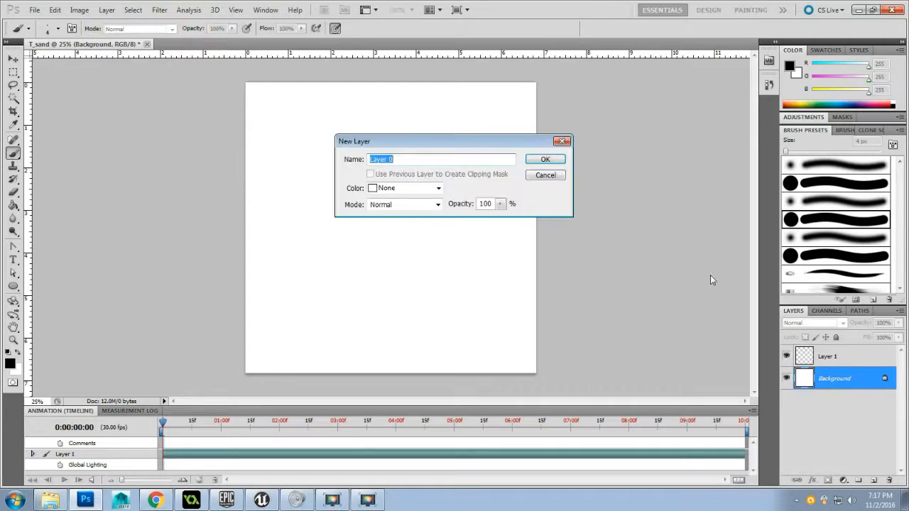
pyautogui.click(554, 159)
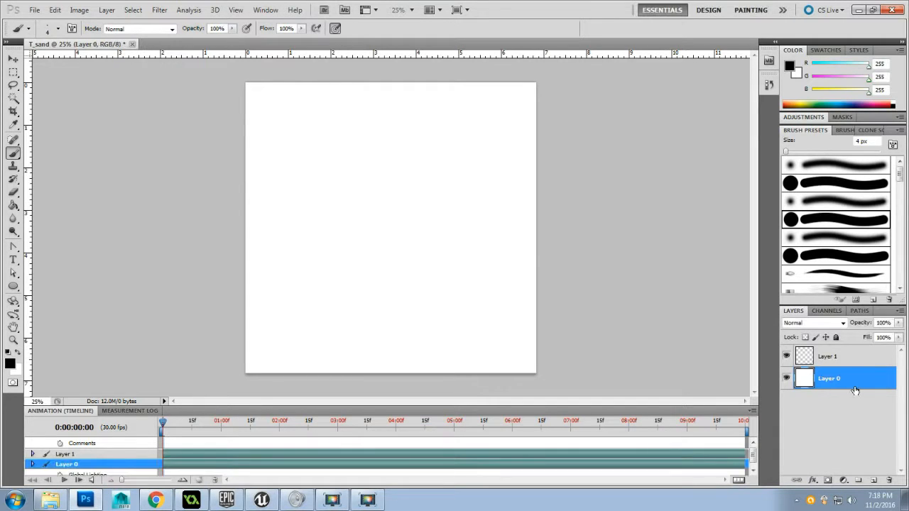
pyautogui.press('Delete')
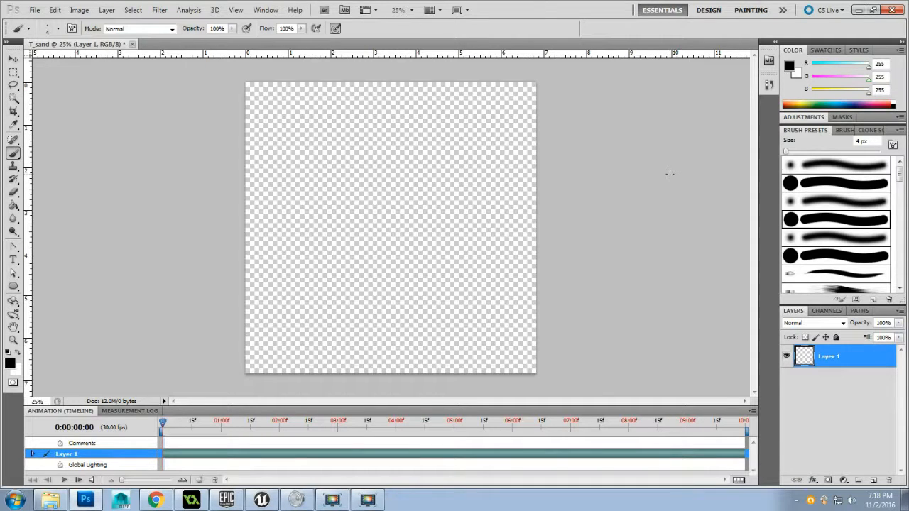
# Set the foreground color to medium gray, b2b2b2
pyautogui.click(789, 67)
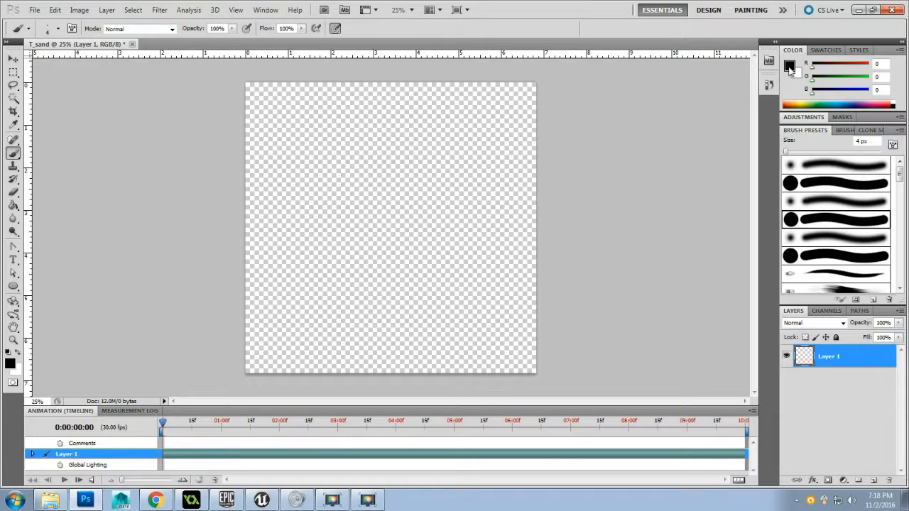
pyautogui.click(789, 67)
pyautogui.moveTo(323, 165); pyautogui.dragTo(266, 148)
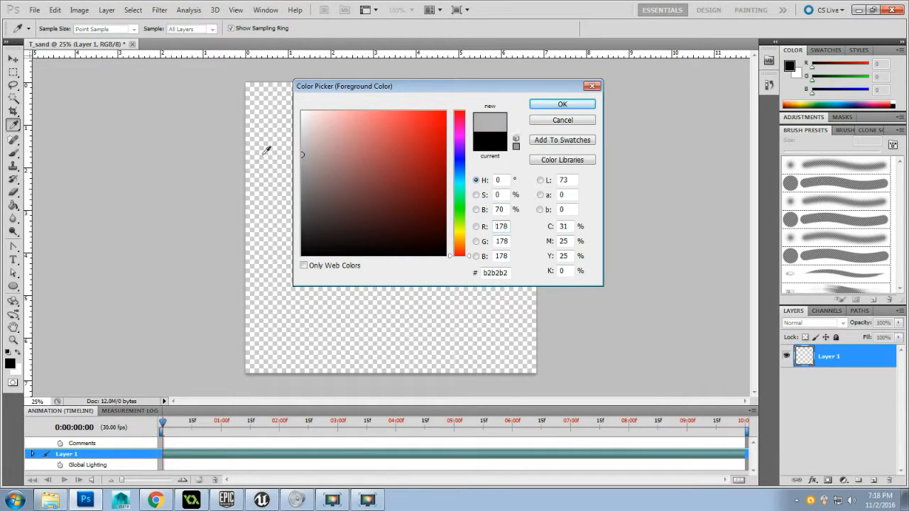
pyautogui.click(540, 106)
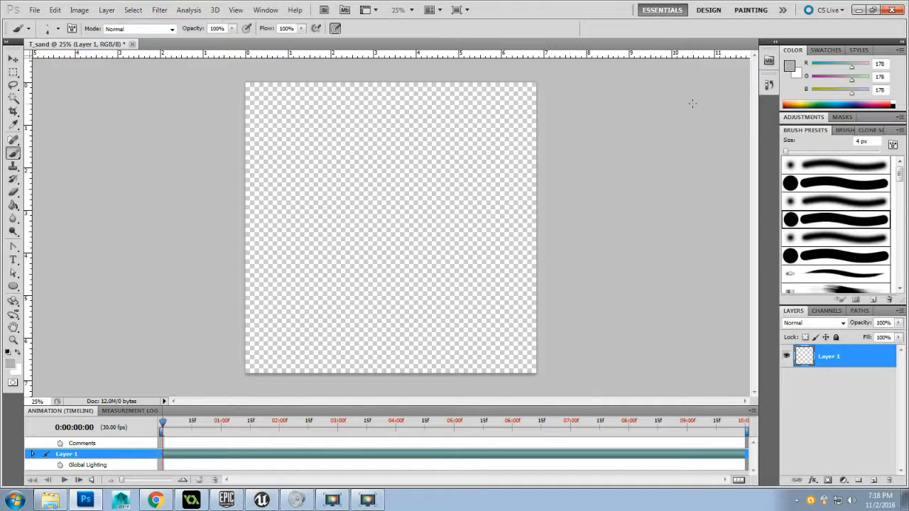
# Set the background color to a pale sandy beige, dddabc
pyautogui.click(795, 75)
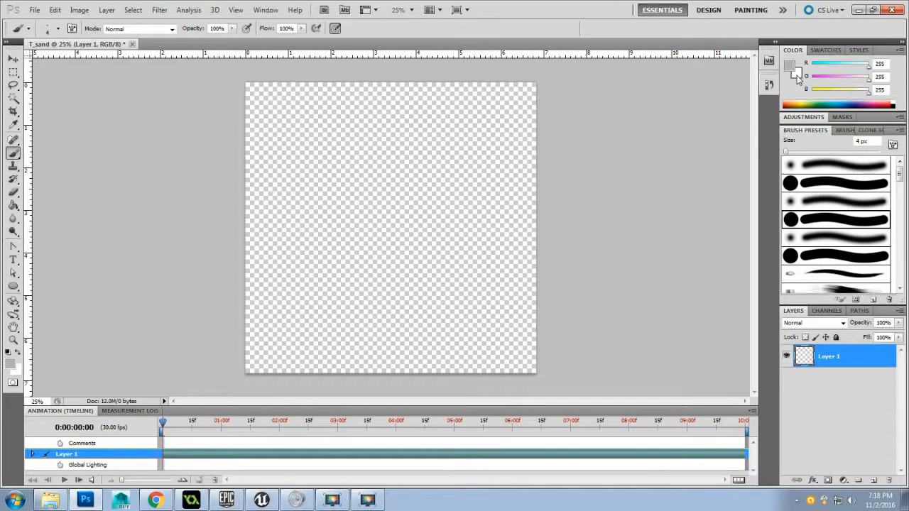
pyautogui.click(795, 76)
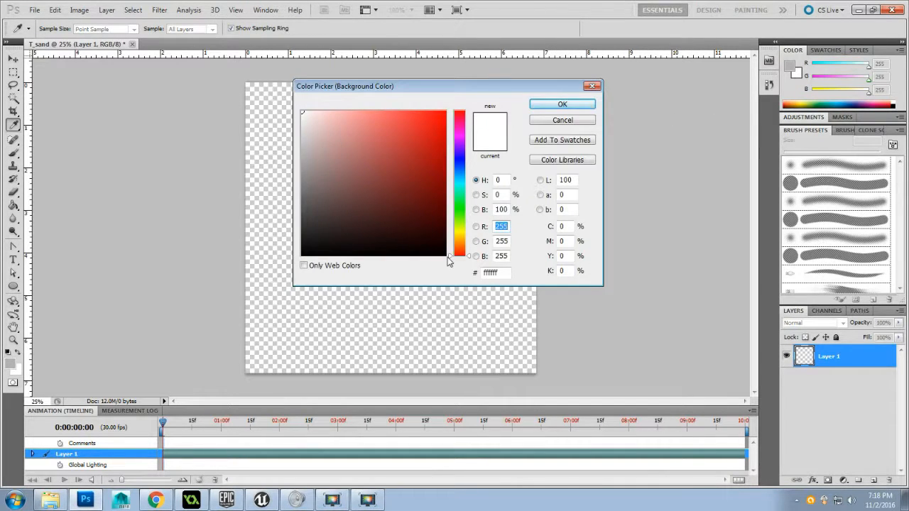
pyautogui.moveTo(450, 258); pyautogui.dragTo(449, 235)
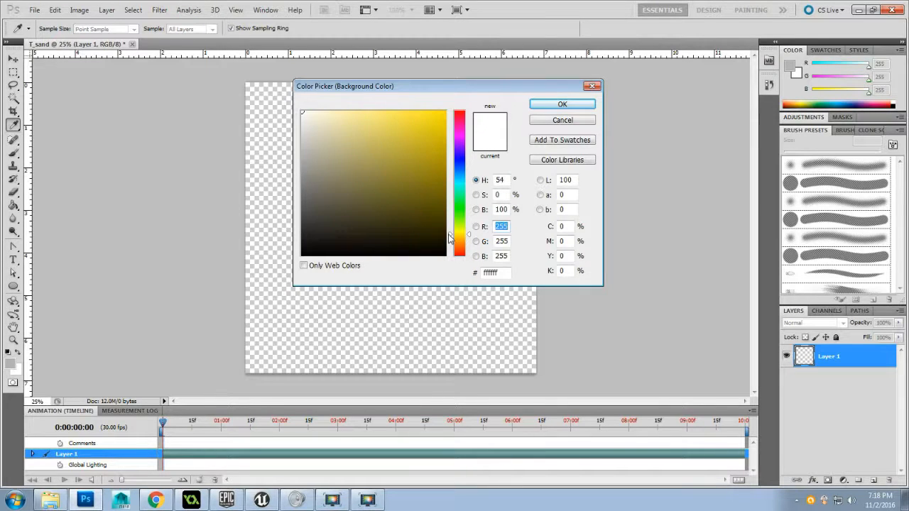
pyautogui.moveTo(331, 111)
pyautogui.mouseDown()
pyautogui.moveTo(316, 96)
pyautogui.moveTo(322, 130)
pyautogui.mouseUp()
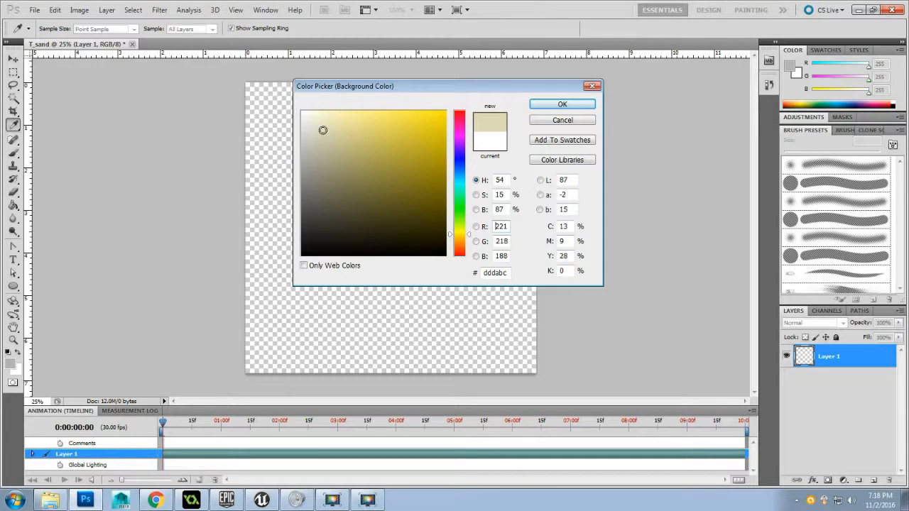
pyautogui.click(560, 105)
pyautogui.press('b')
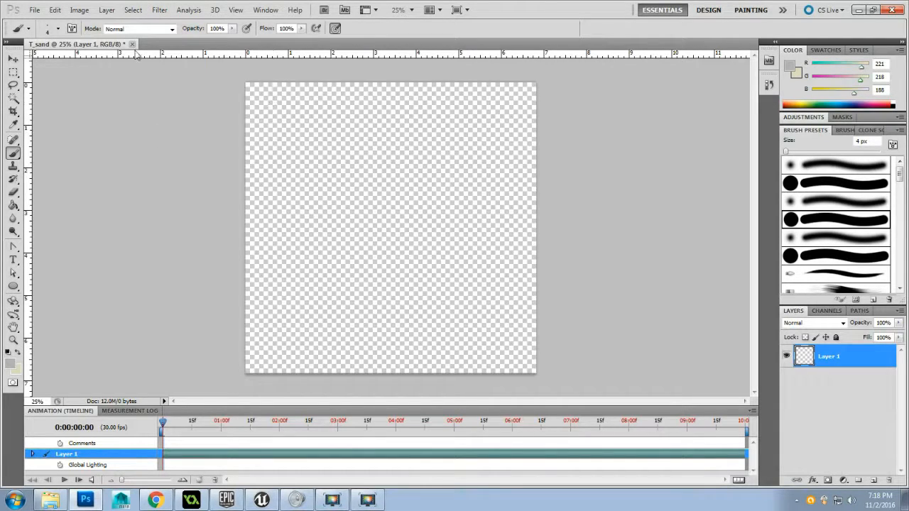
# Try the Clouds render filter on the empty layer and undo it
pyautogui.click(158, 10)
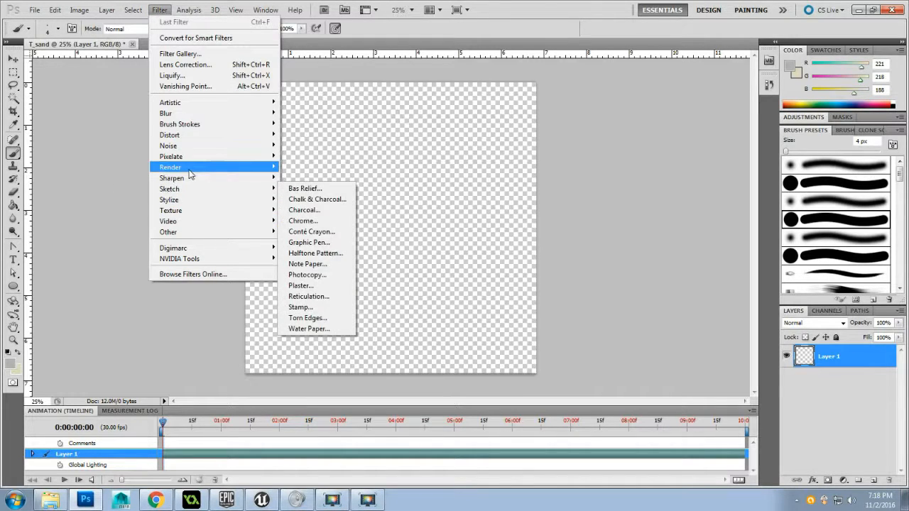
pyautogui.moveTo(191, 168)
pyautogui.click(297, 169)
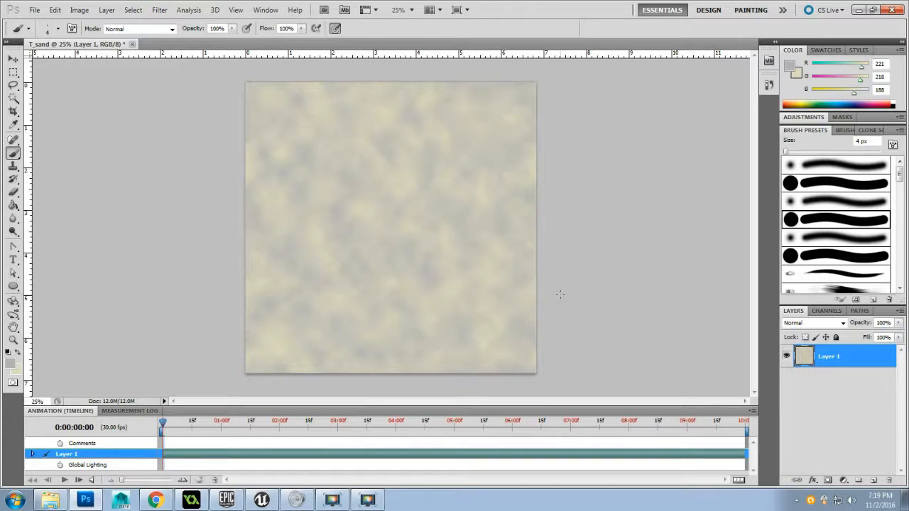
pyautogui.hotkey('ctrl', 'z')
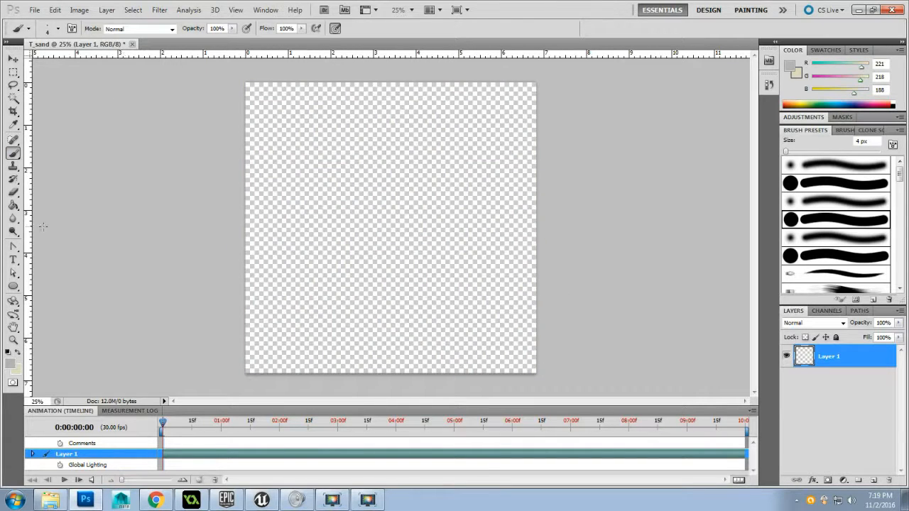
# Swap the foreground and background colors and fill Layer 1 with the sandy beige using the Paint Bucket tool
pyautogui.click(14, 206)
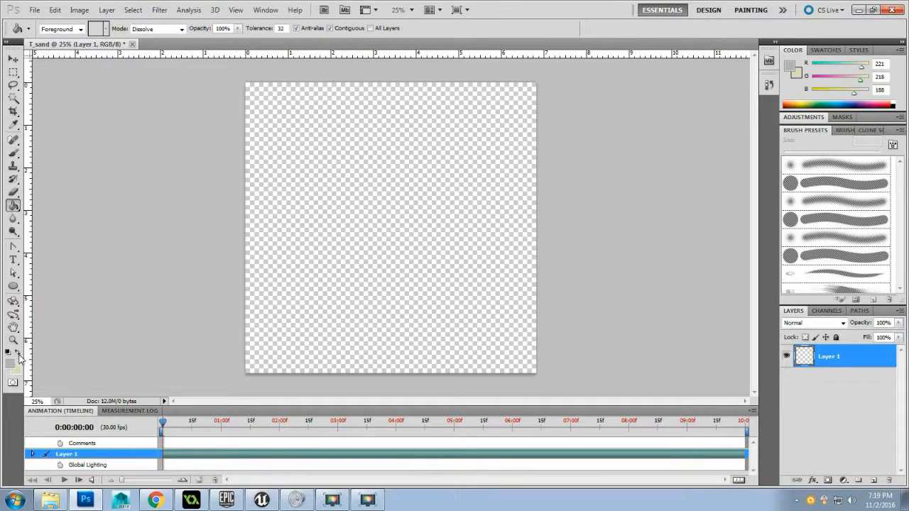
pyautogui.click(19, 353)
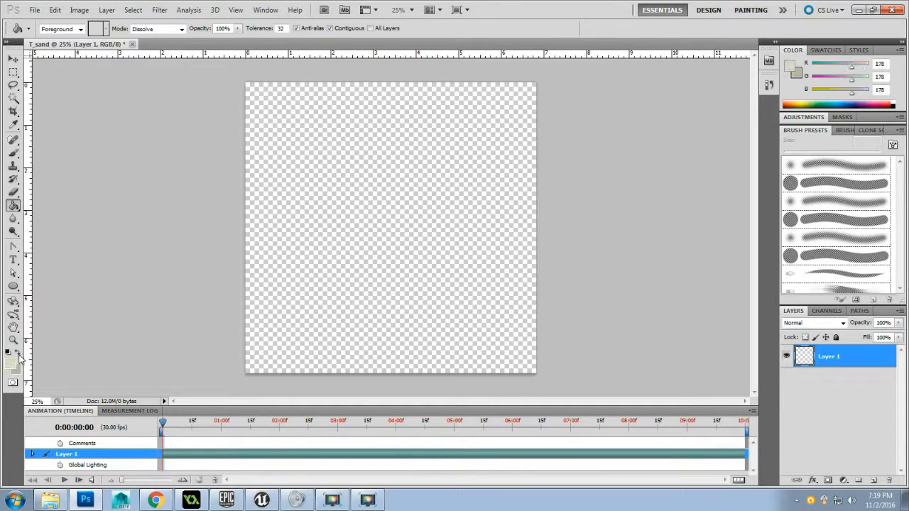
pyautogui.click(294, 200)
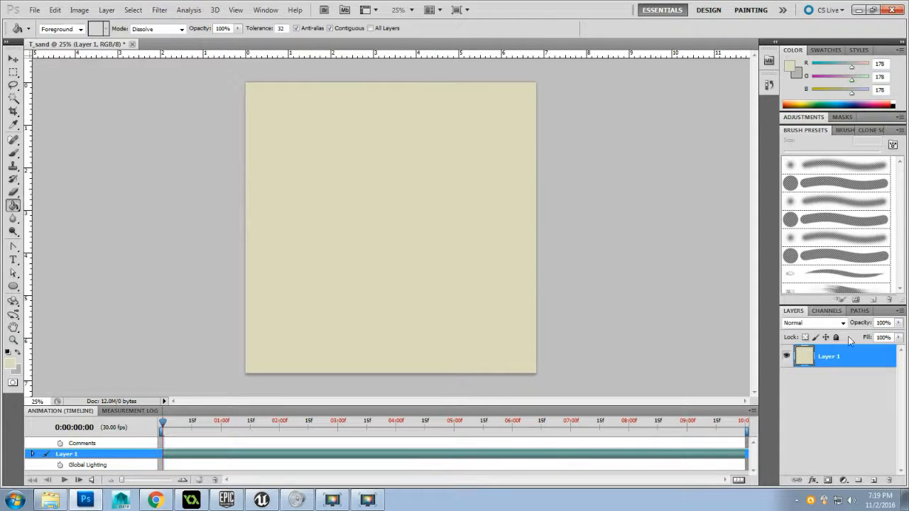
# Add a new layer above the beige one, swap the colors back and fill it with the gray
pyautogui.click(873, 481)
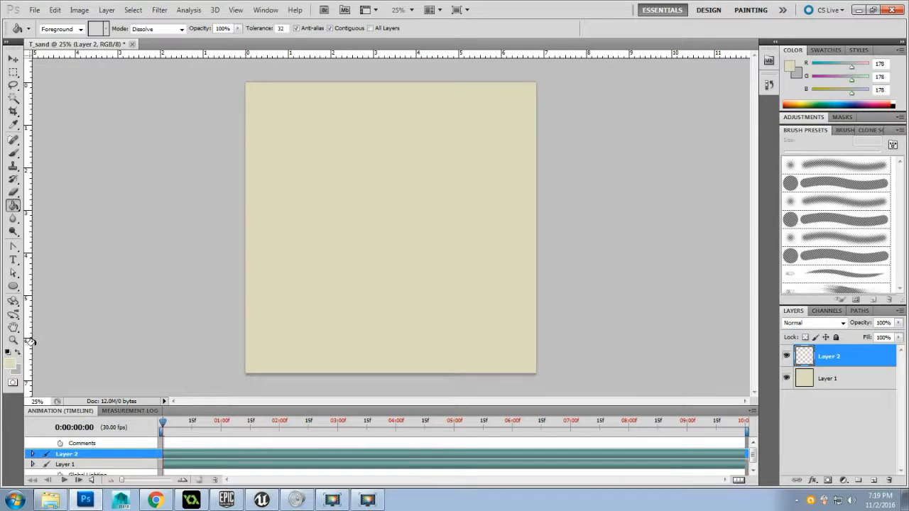
pyautogui.click(20, 351)
pyautogui.click(338, 249)
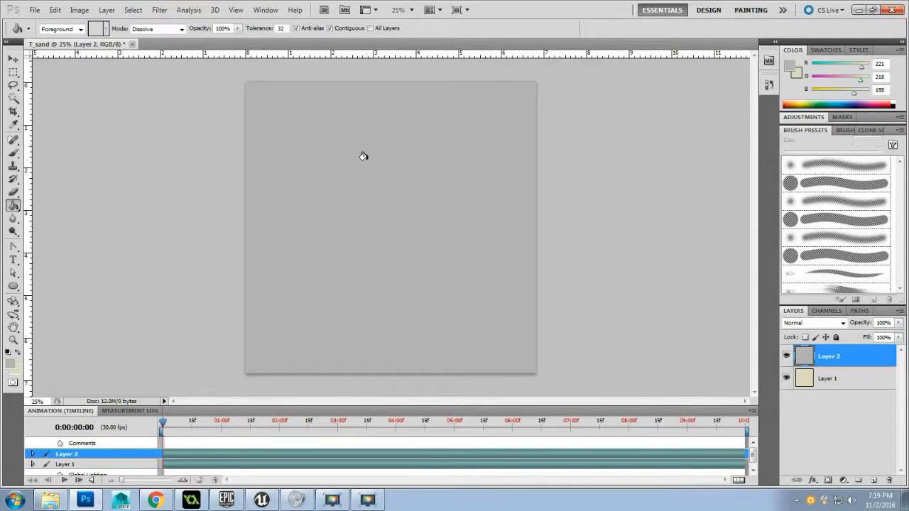
# Hide the gray Layer 2 and apply the Add Noise filter at 10% with Uniform distribution to the beige Layer 1
pyautogui.click(839, 383)
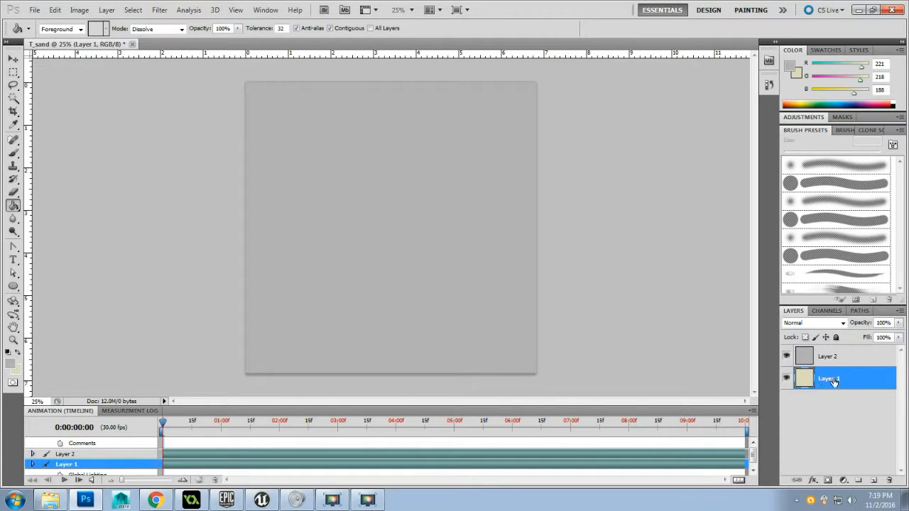
pyautogui.click(785, 355)
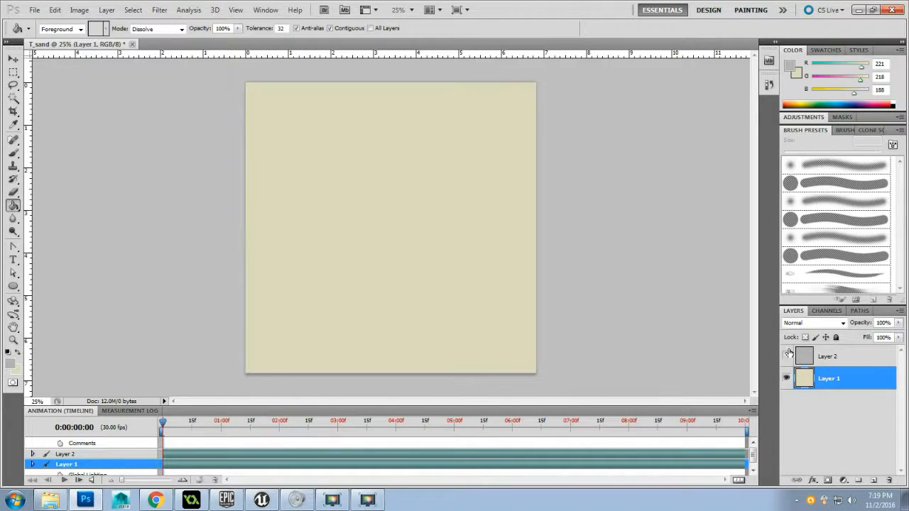
pyautogui.click(168, 14)
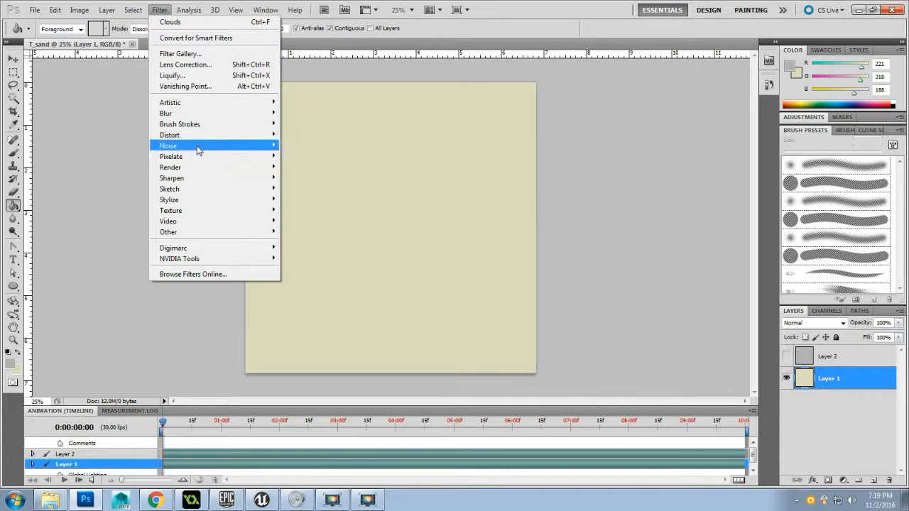
pyautogui.moveTo(206, 146)
pyautogui.click(306, 145)
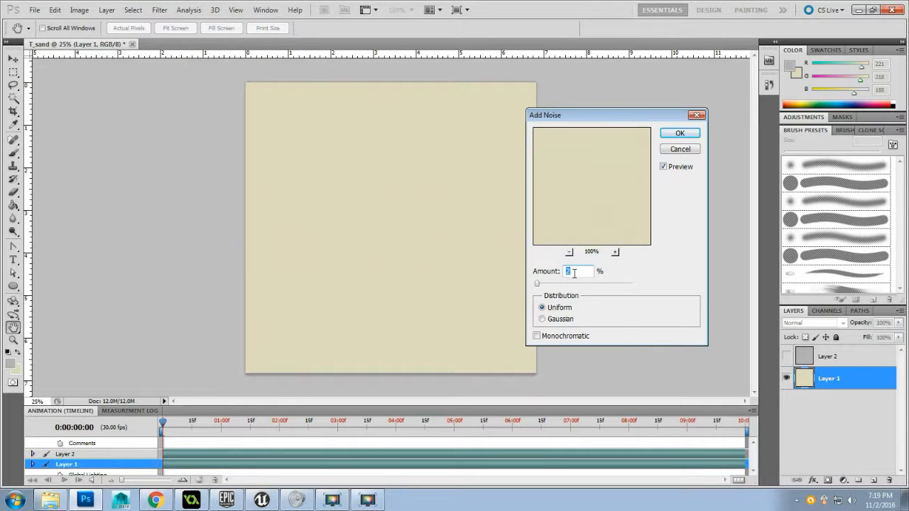
pyautogui.write('510')
pyautogui.click(679, 133)
pyautogui.press('g')
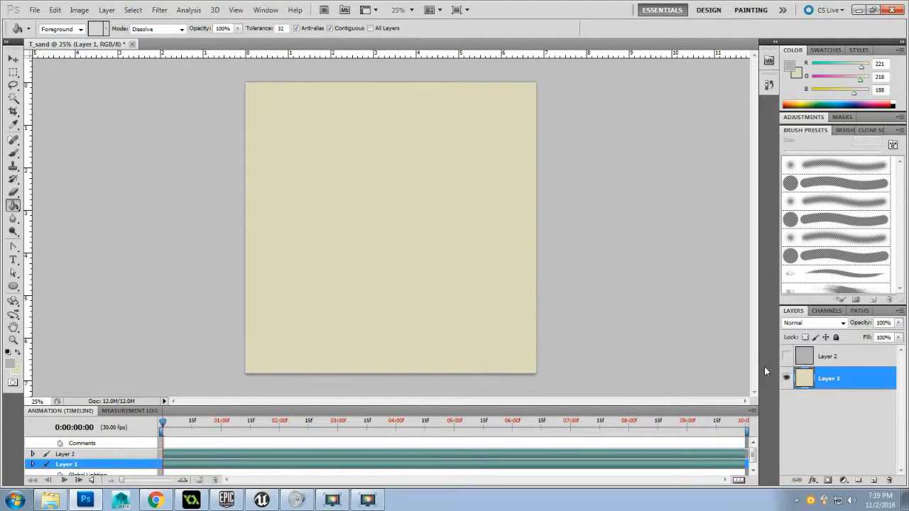
# Make the gray Layer 2 visible and apply the Add Noise filter to it at 10% with Uniform distribution
pyautogui.click(799, 355)
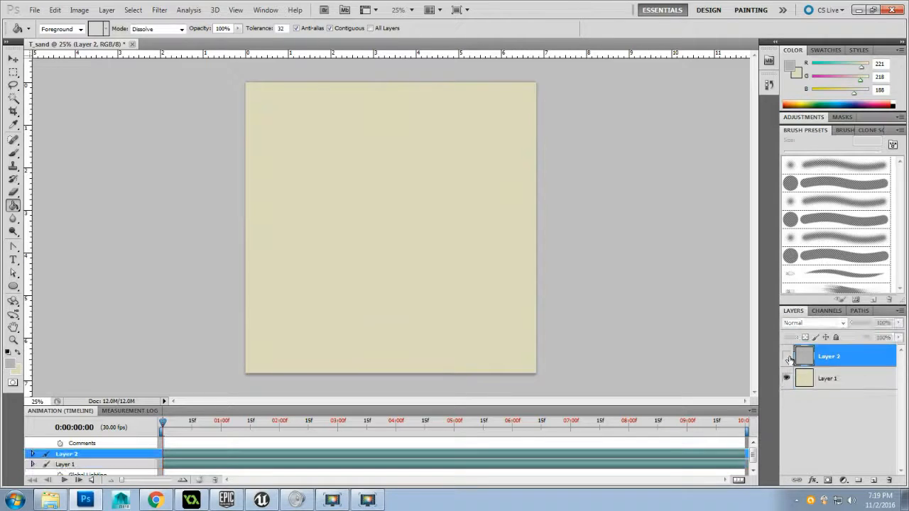
pyautogui.click(786, 356)
pyautogui.click(159, 9)
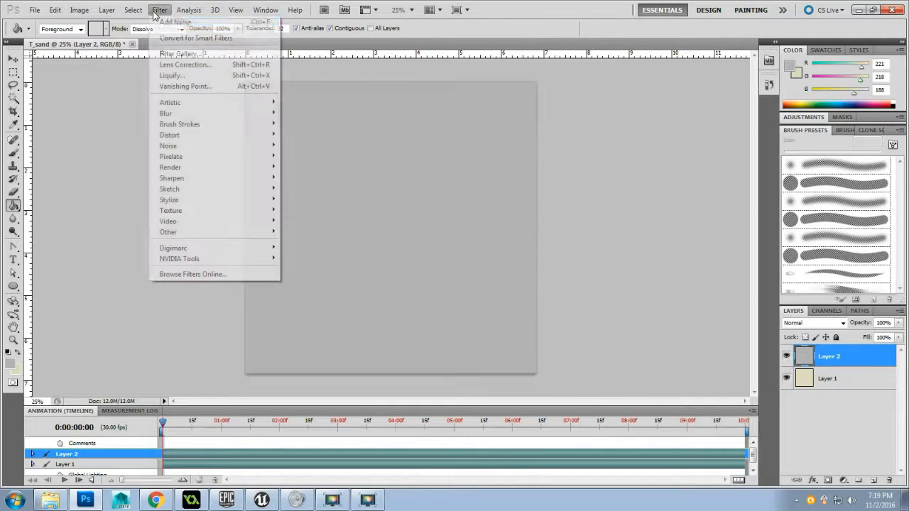
pyautogui.moveTo(219, 152)
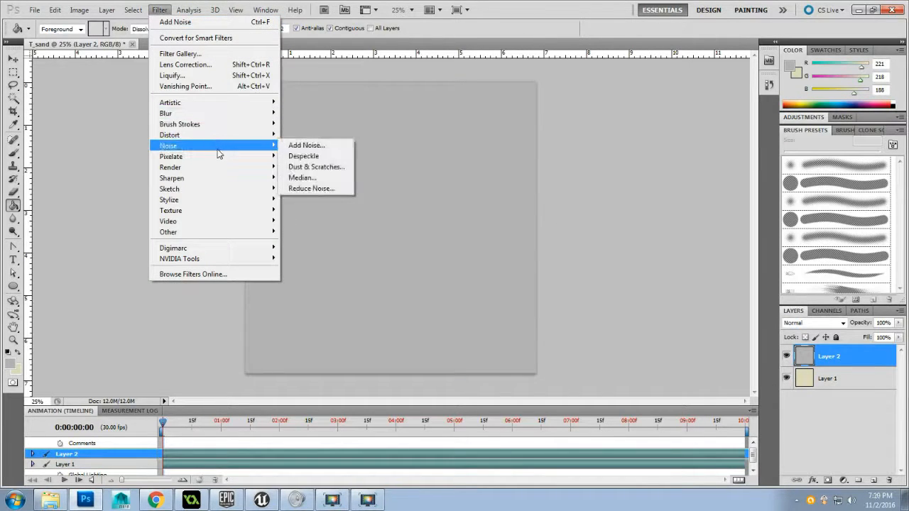
pyautogui.click(317, 147)
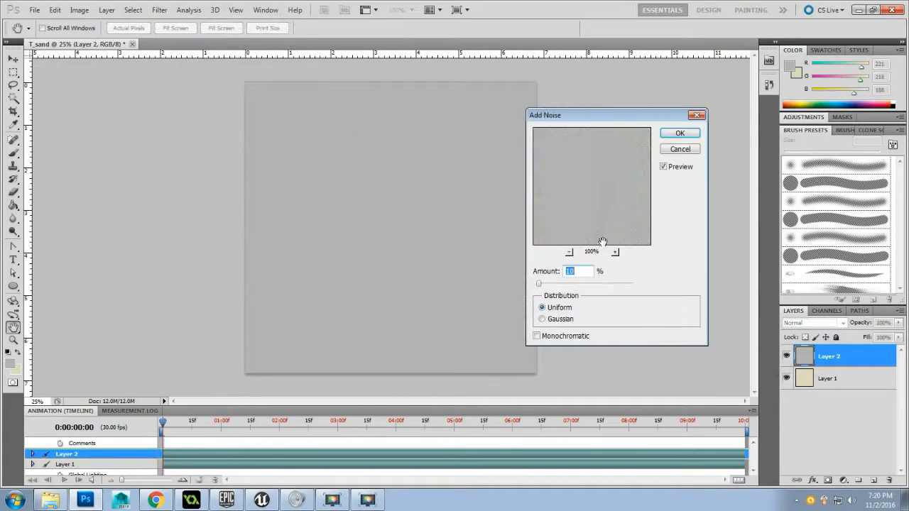
pyautogui.click(679, 133)
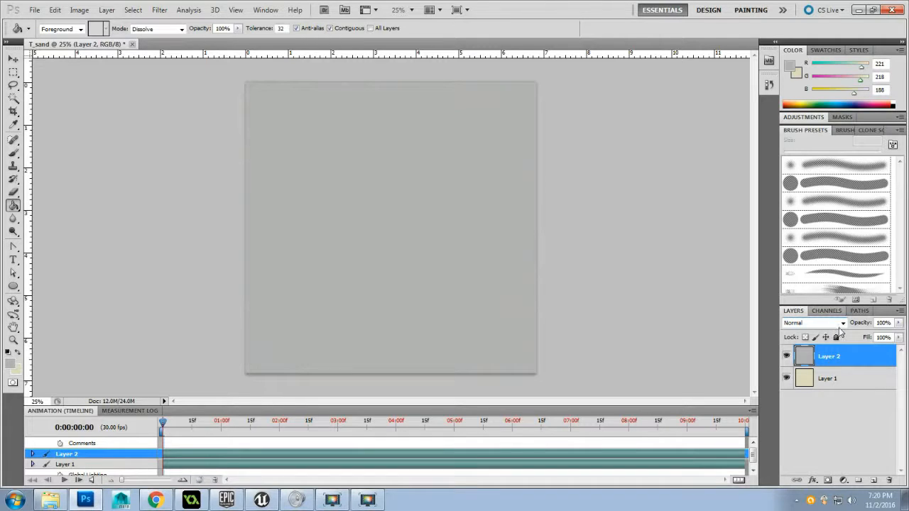
# Try lowering Layer 2's opacity to 59%, and restore it to 100%
pyautogui.moveTo(898, 324); pyautogui.dragTo(878, 337)
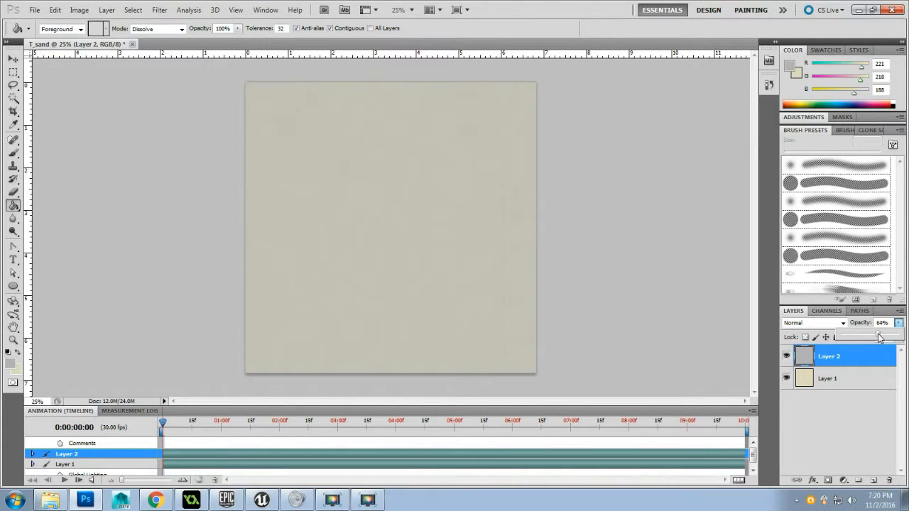
pyautogui.moveTo(878, 337); pyautogui.dragTo(875, 337)
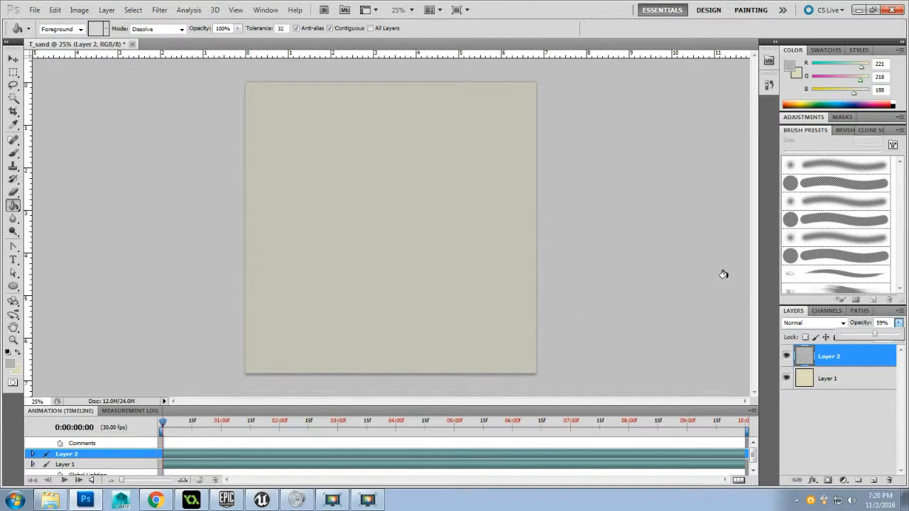
pyautogui.moveTo(875, 334); pyautogui.dragTo(908, 337)
pyautogui.click(891, 324)
pyautogui.click(898, 324)
# Cycle through the blend modes for Layer 2 to compare them over the beige layer, and settle on Color Burn
pyautogui.click(831, 327)
pyautogui.click(834, 327)
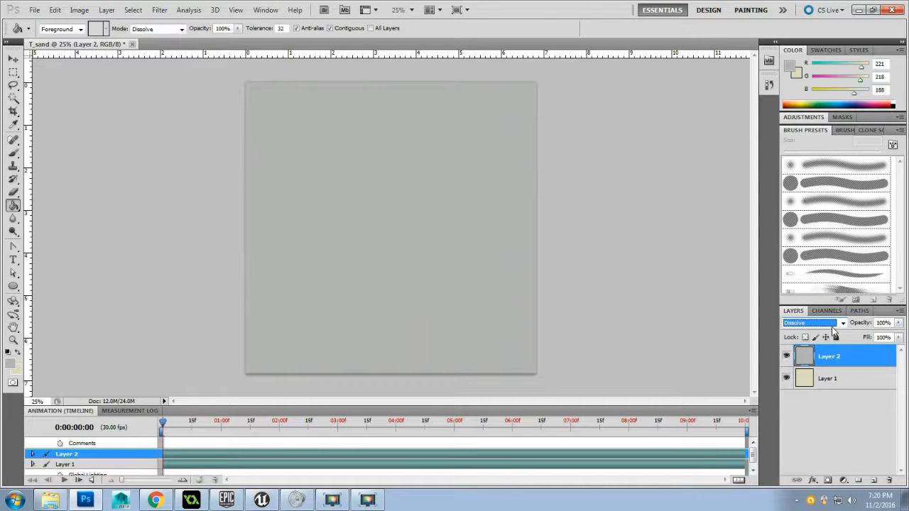
pyautogui.press('Down')
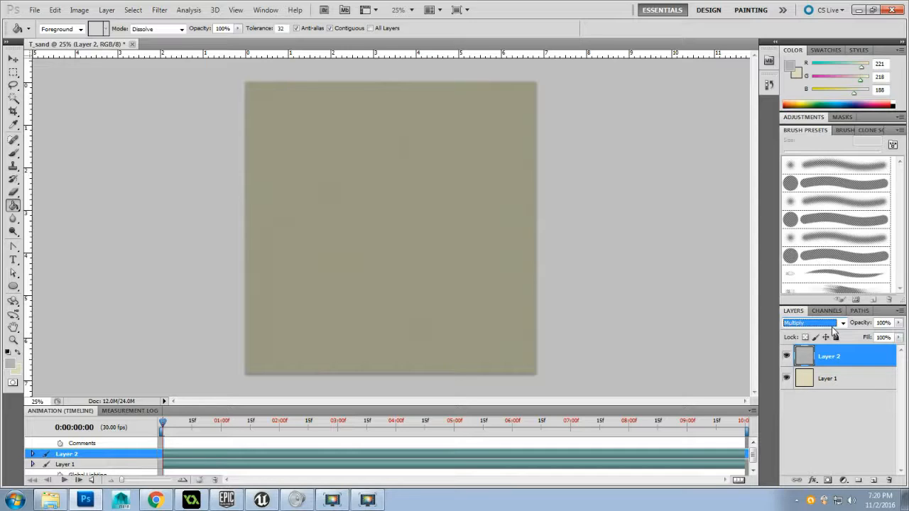
pyautogui.press('Down')
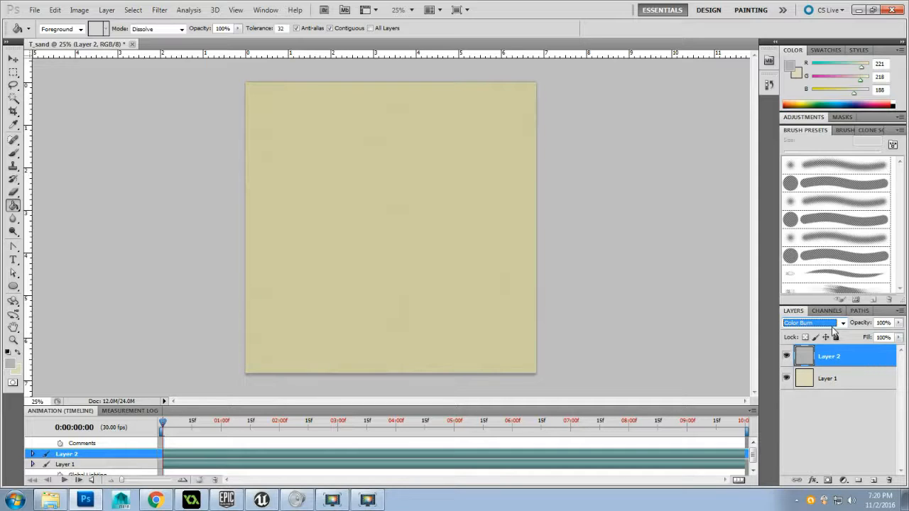
pyautogui.press('Down')
pyautogui.press('Down')
pyautogui.press('Down')
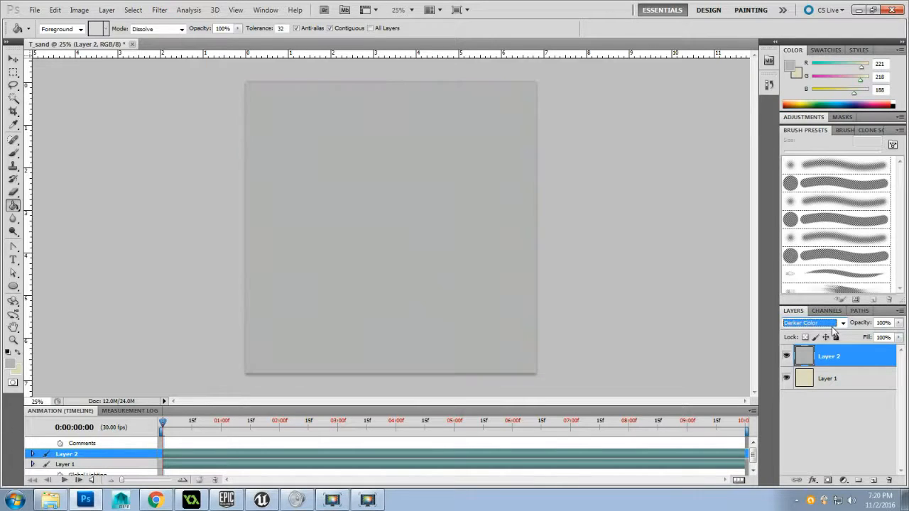
pyautogui.press('Up')
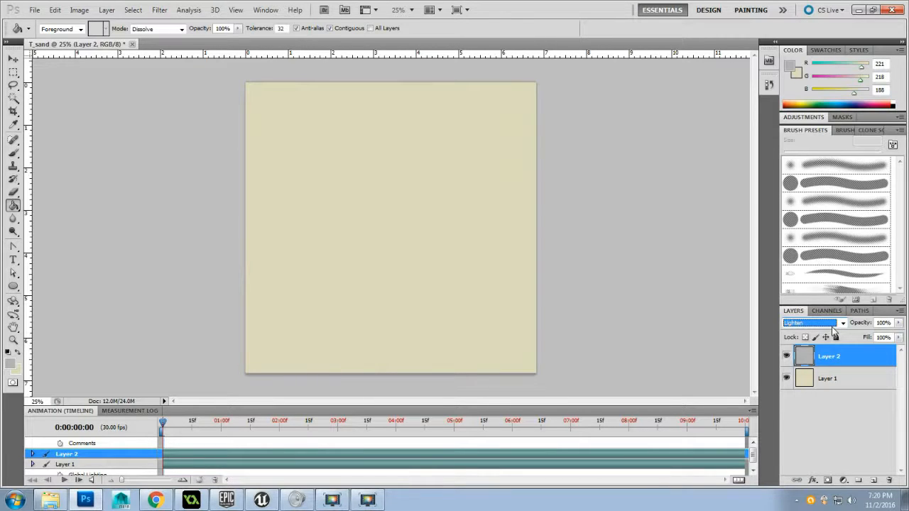
pyautogui.press('Down')
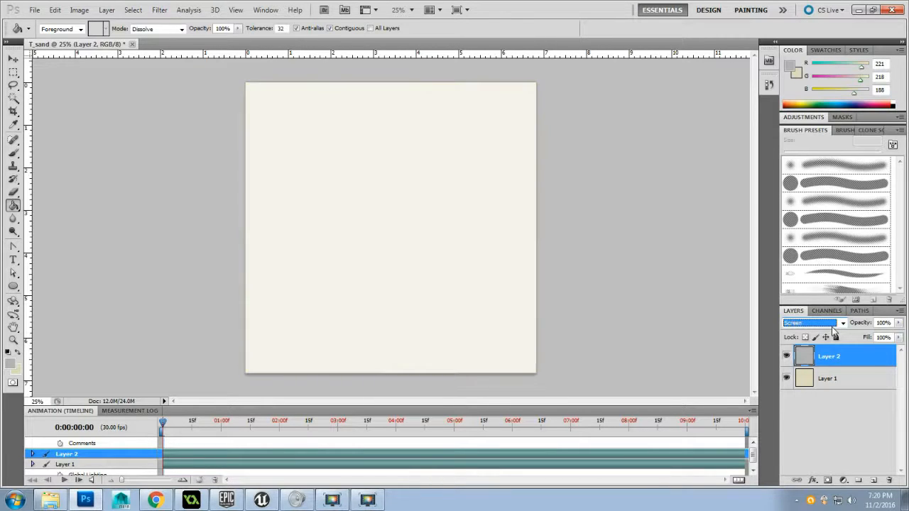
pyautogui.press('Down')
pyautogui.press('Down')
pyautogui.press('Down')
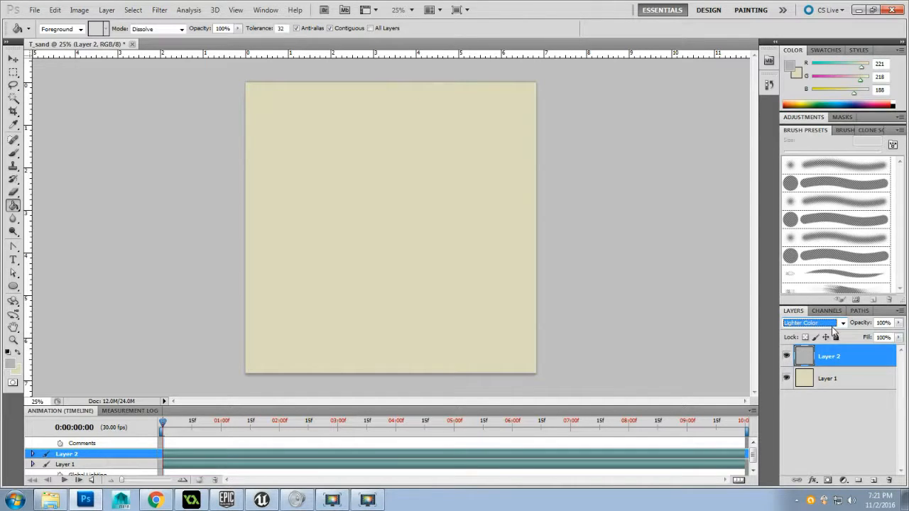
pyautogui.press('Down')
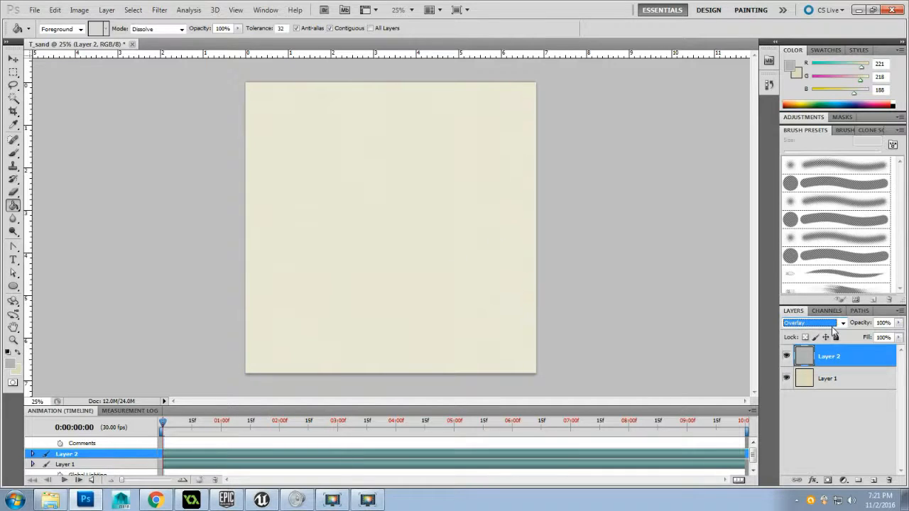
pyautogui.press('Up')
pyautogui.press('Up')
pyautogui.press('Up')
pyautogui.press('Up')
pyautogui.press('Up')
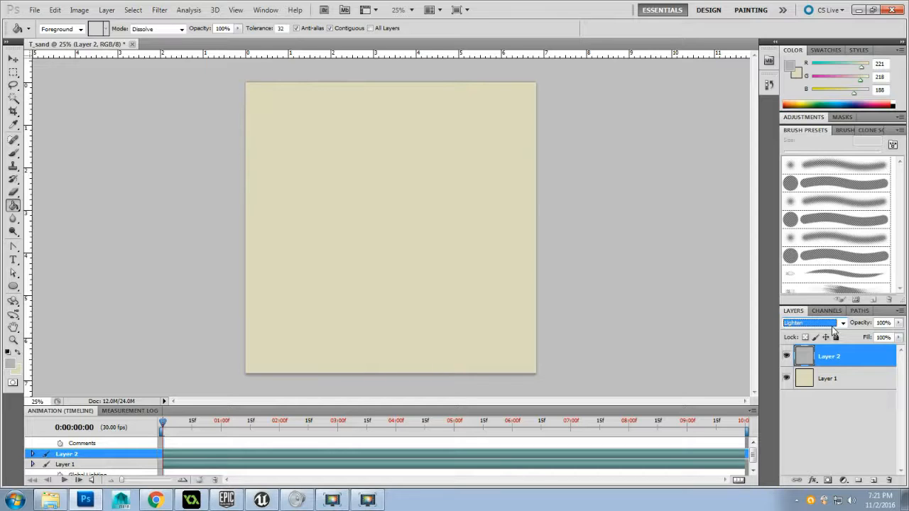
pyautogui.press('Up')
pyautogui.press('Up')
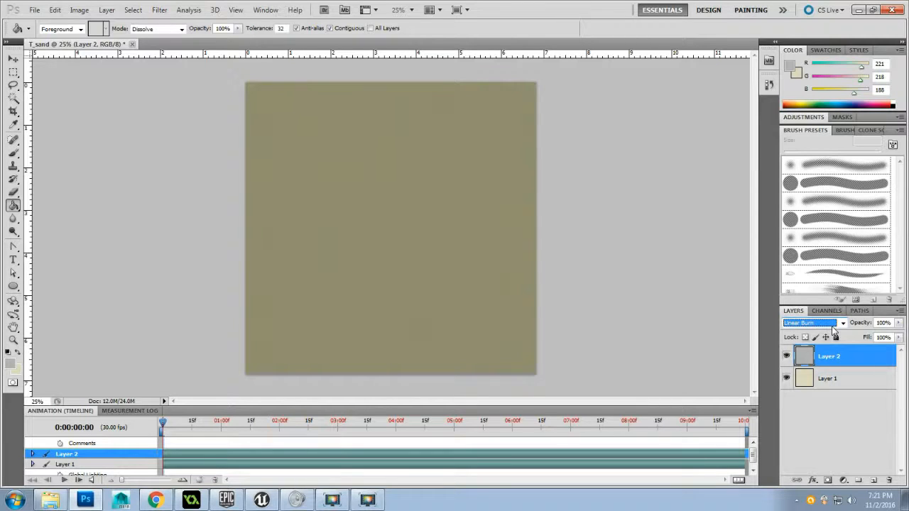
pyautogui.press('Up')
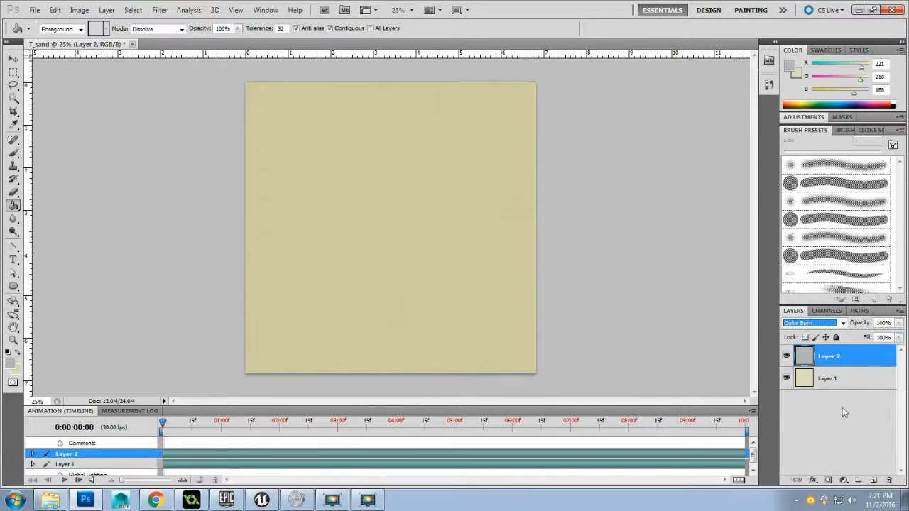
# Add a layer mask to Layer 2 and render the Clouds filter into the mask
pyautogui.click(827, 481)
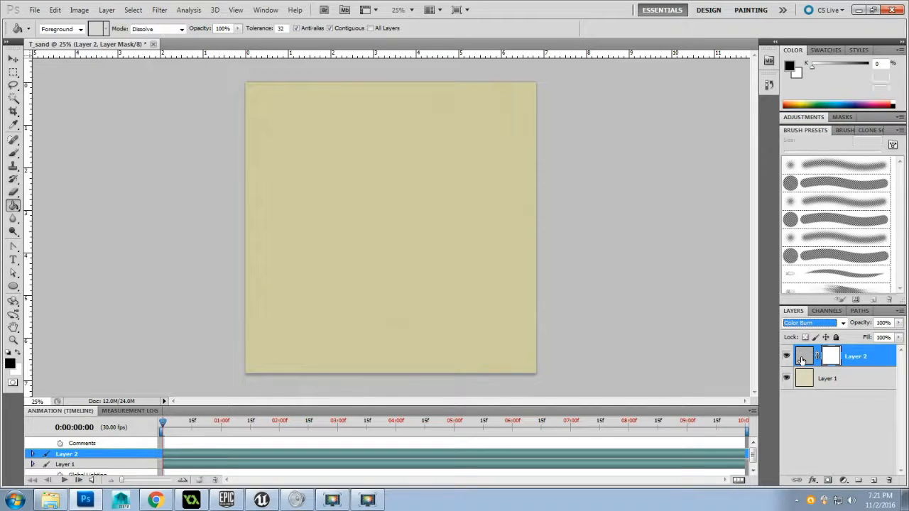
pyautogui.click(801, 359)
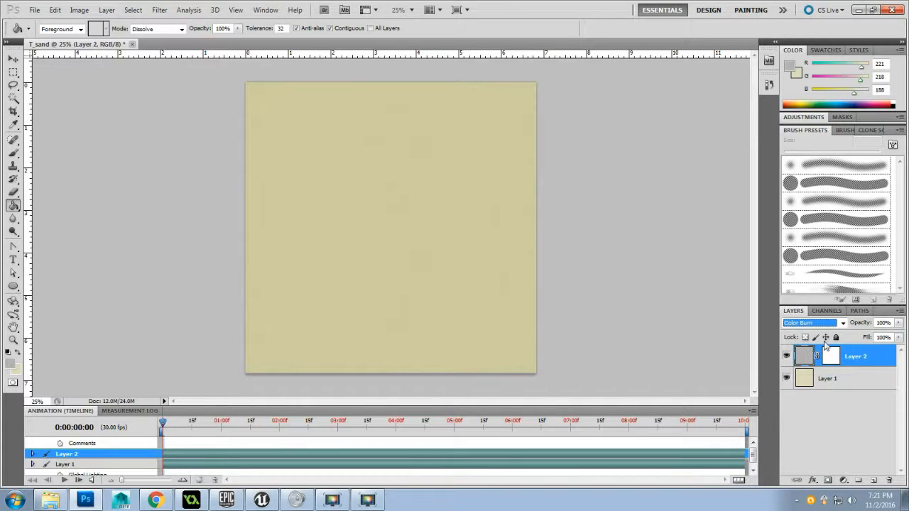
pyautogui.click(832, 358)
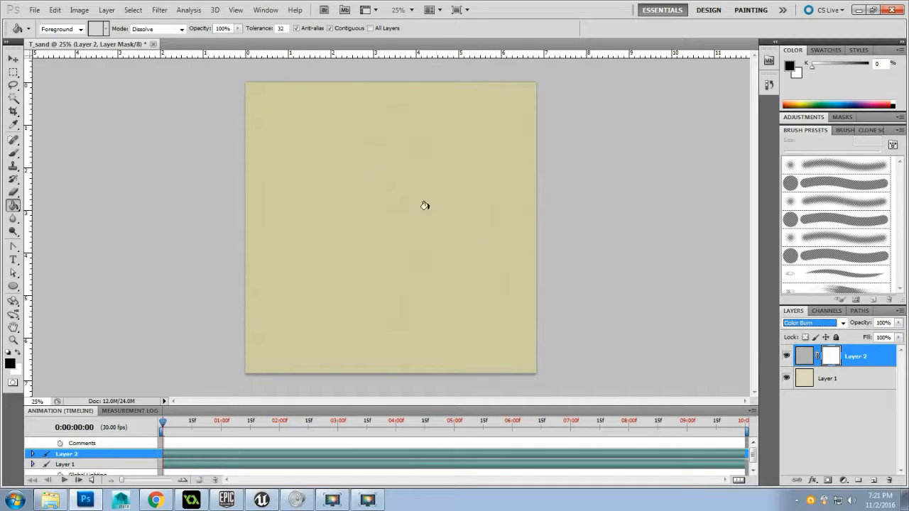
pyautogui.click(159, 10)
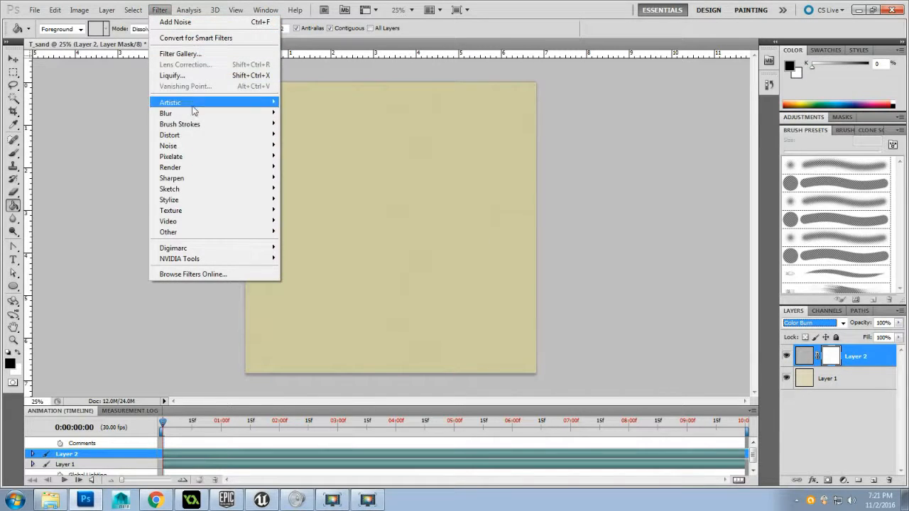
pyautogui.moveTo(245, 169)
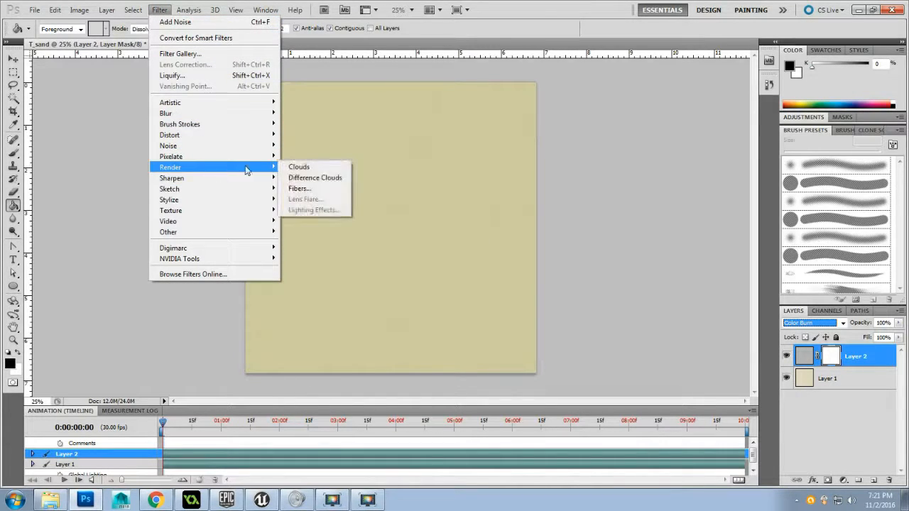
pyautogui.click(325, 169)
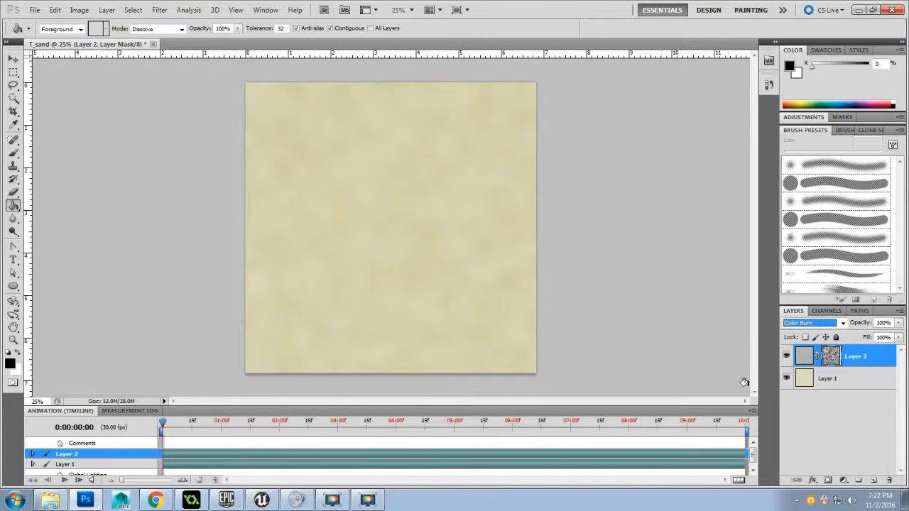
# Create a new layer group above Layer 2 and name it "diffuse"
pyautogui.keyDown('shift'); pyautogui.click(874, 379); pyautogui.keyUp('shift')
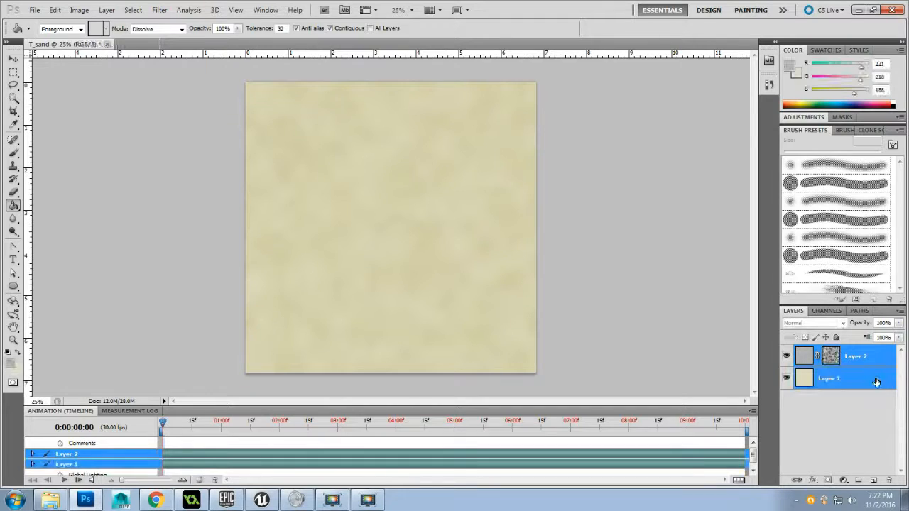
pyautogui.click(857, 481)
pyautogui.doubleClick(830, 351)
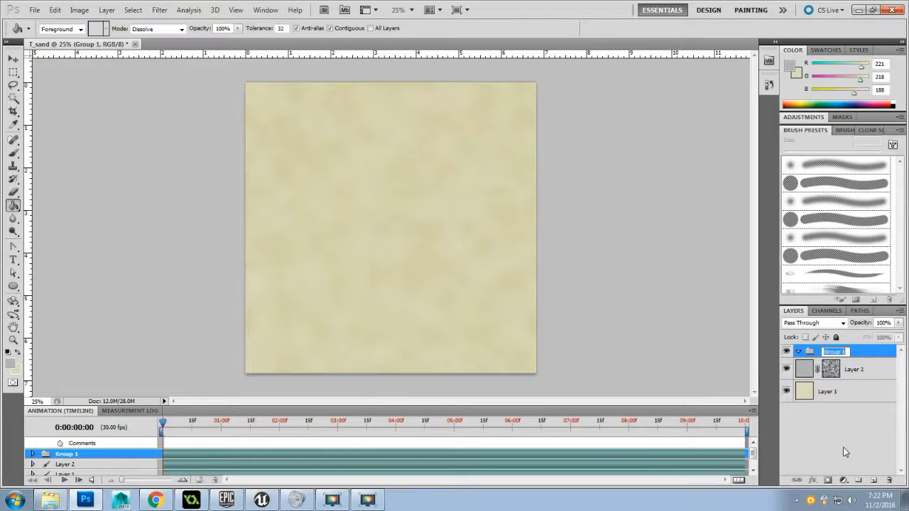
pyautogui.write('diffuse')
pyautogui.press('Return')
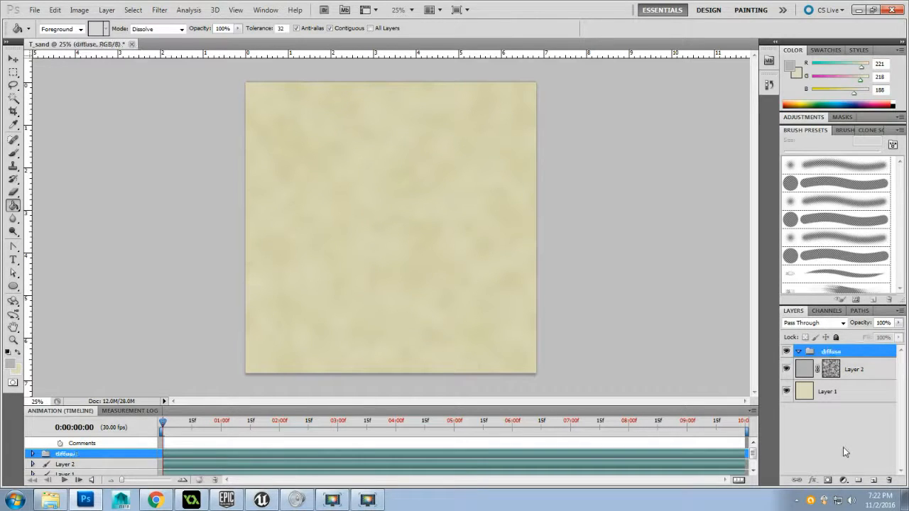
# Move Layer 2 and Layer 1 together into the diffuse group and collapse the group
pyautogui.click(855, 370)
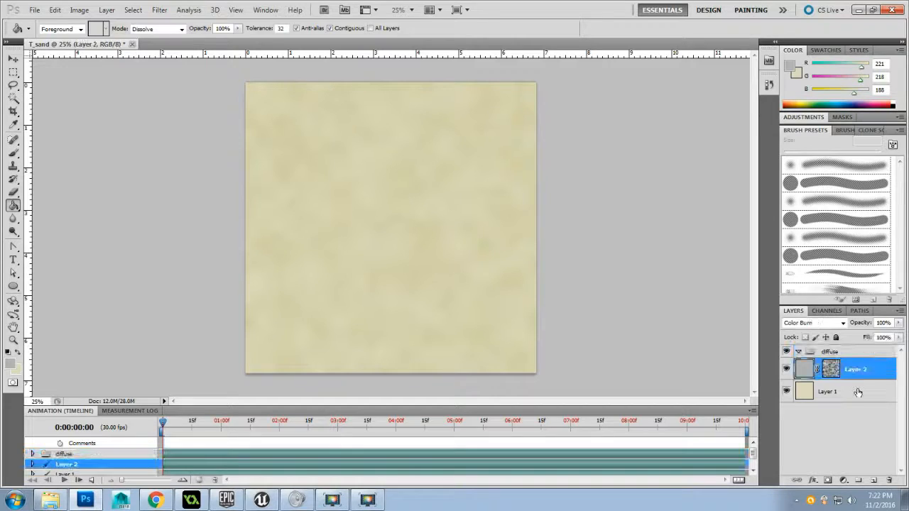
pyautogui.keyDown('shift'); pyautogui.click(861, 391); pyautogui.keyUp('shift')
pyautogui.moveTo(866, 367); pyautogui.dragTo(809, 353)
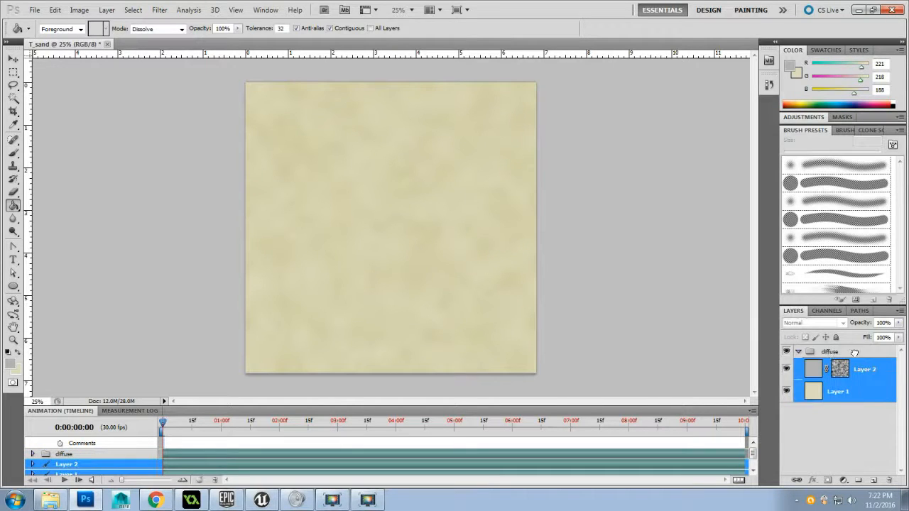
pyautogui.click(797, 352)
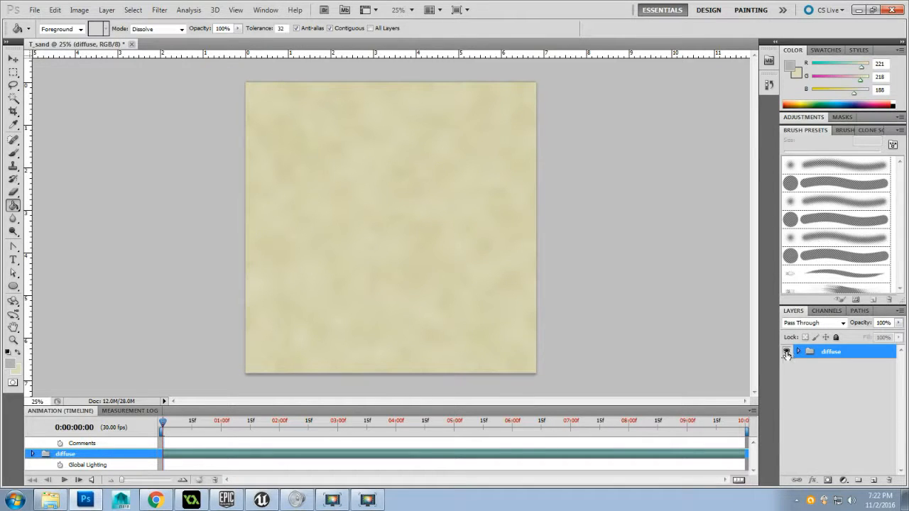
# Duplicate the diffuse group within T_sand as "bump", and select the original diffuse group
pyautogui.rightClick(855, 356)
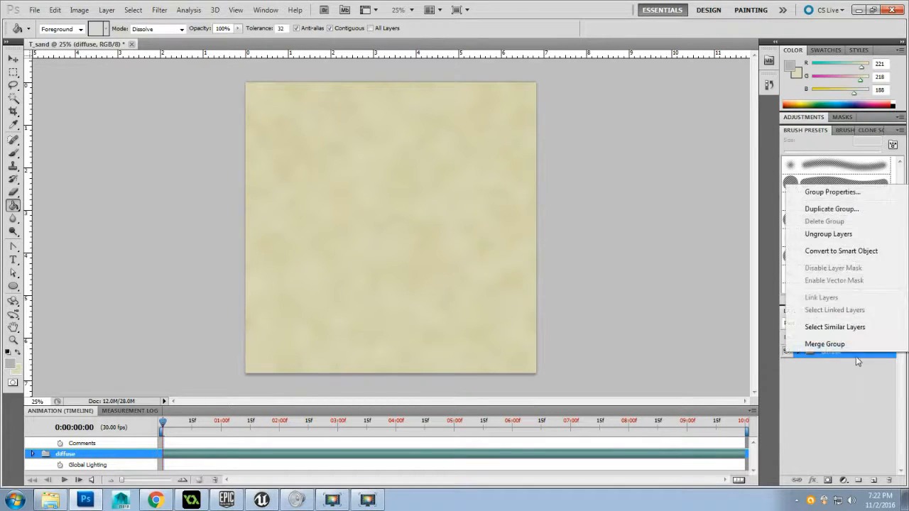
pyautogui.click(853, 213)
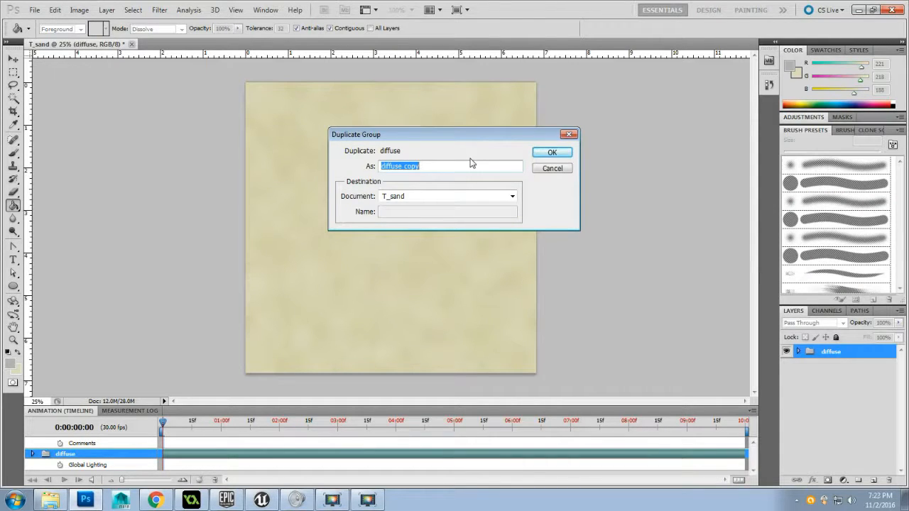
pyautogui.write('bump')
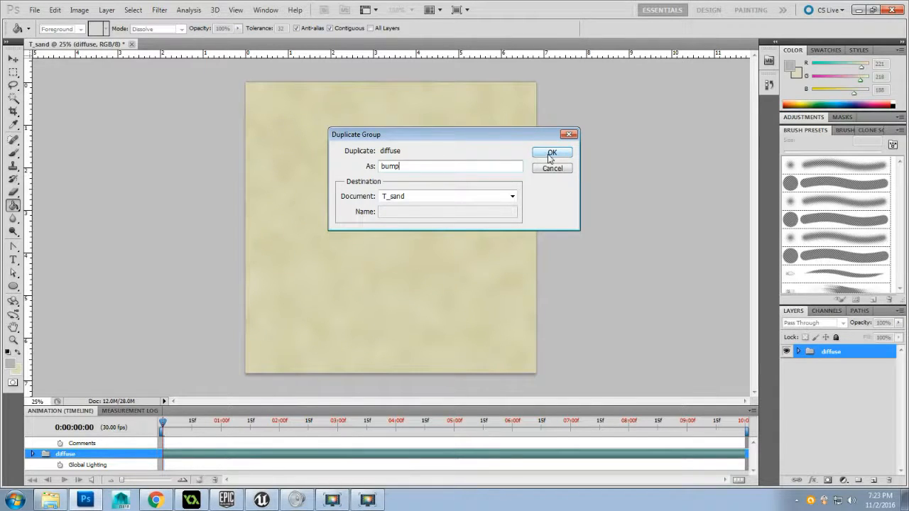
pyautogui.click(550, 154)
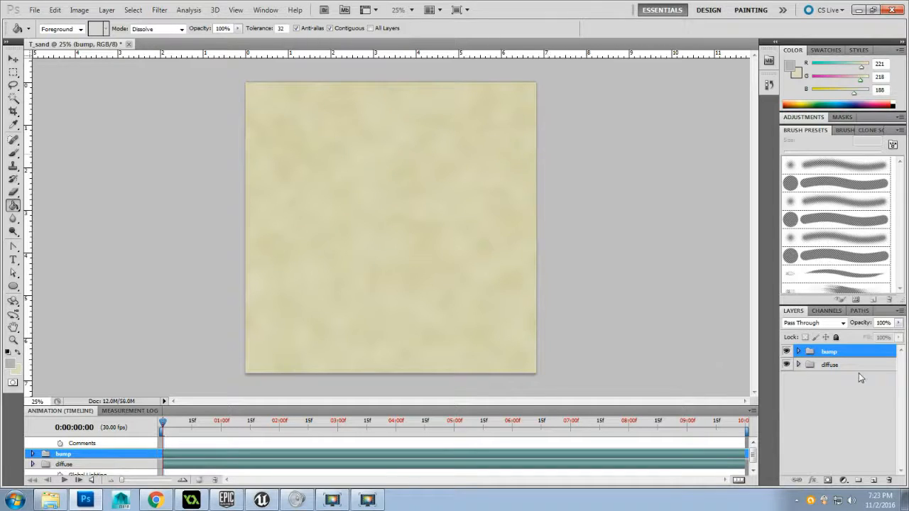
pyautogui.click(838, 366)
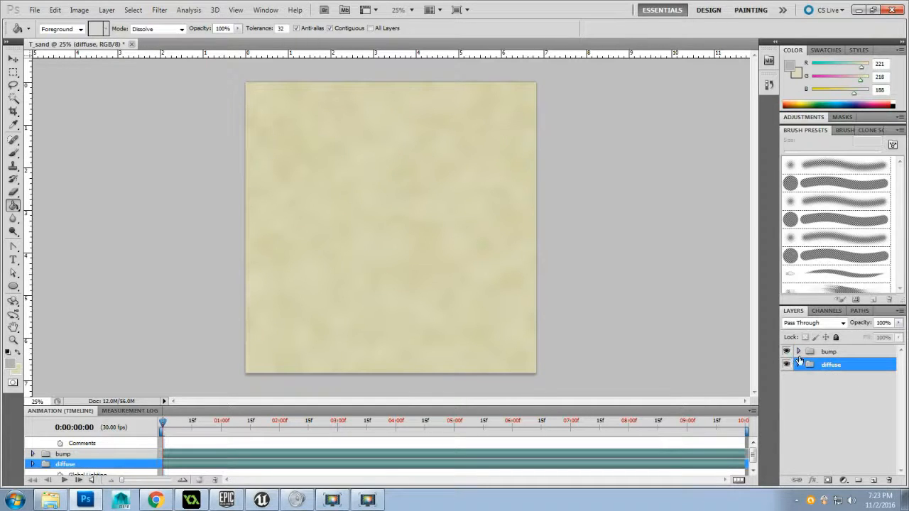
# Move the bump group below the diffuse group, with diffuse hidden, and merge the bump group into a single layer
pyautogui.click(840, 353)
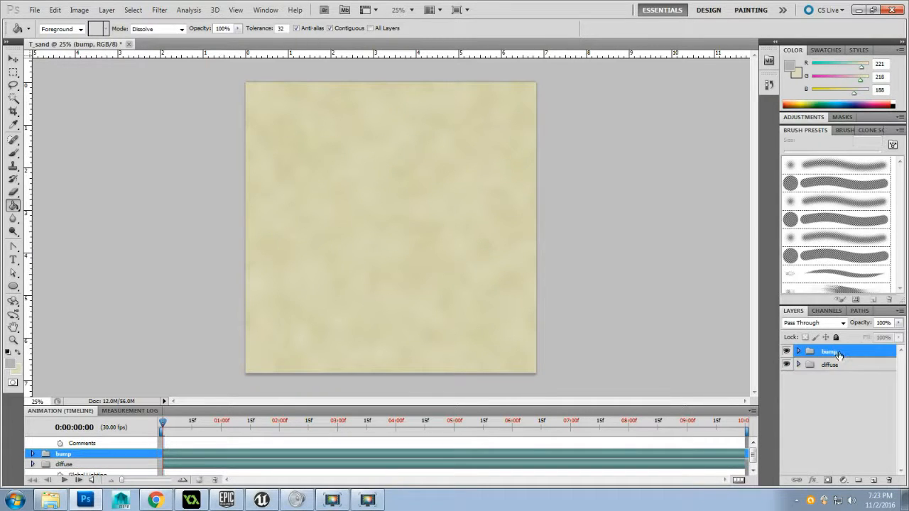
pyautogui.moveTo(838, 354); pyautogui.dragTo(802, 376)
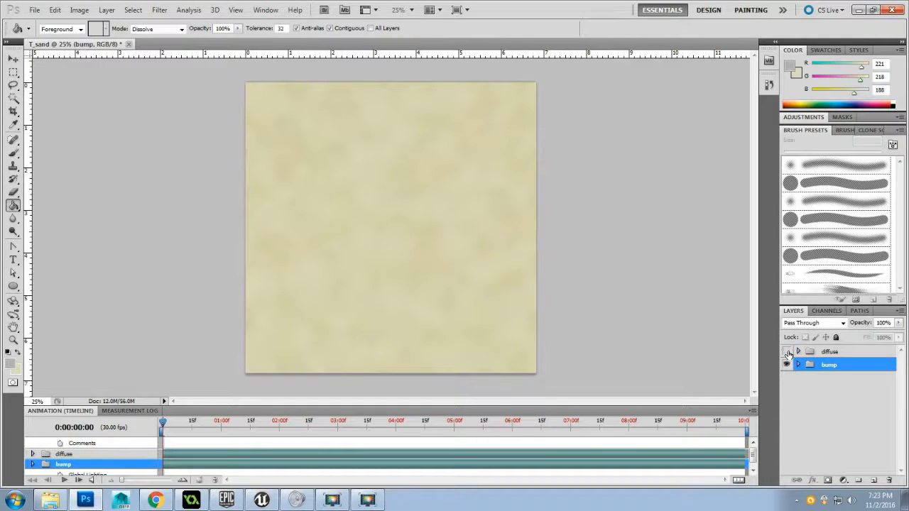
pyautogui.rightClick(843, 369)
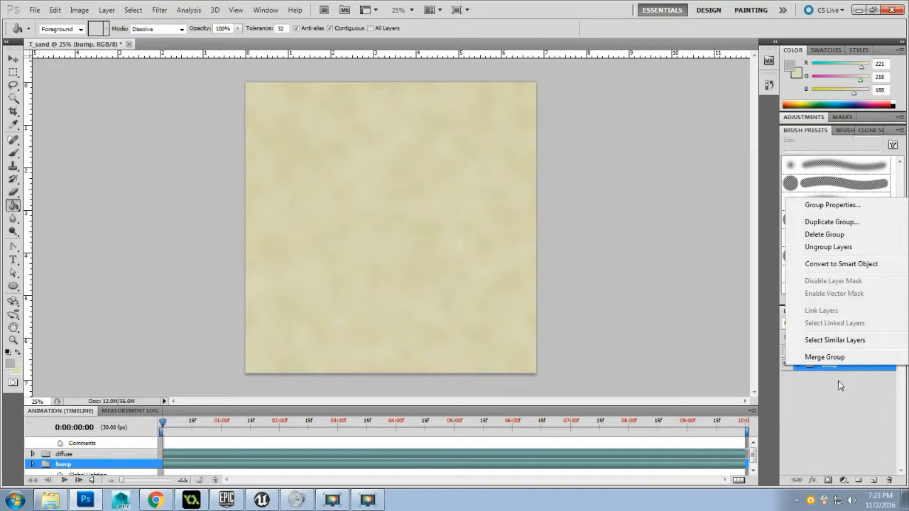
pyautogui.click(824, 357)
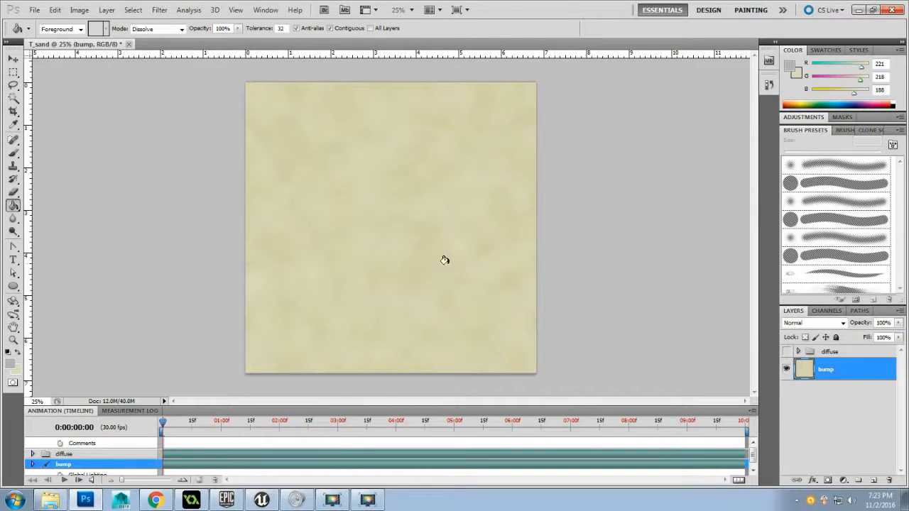
# Convert the bump layer to grayscale with a Black & White adjustment using the Default preset
pyautogui.click(78, 11)
pyautogui.moveTo(87, 40)
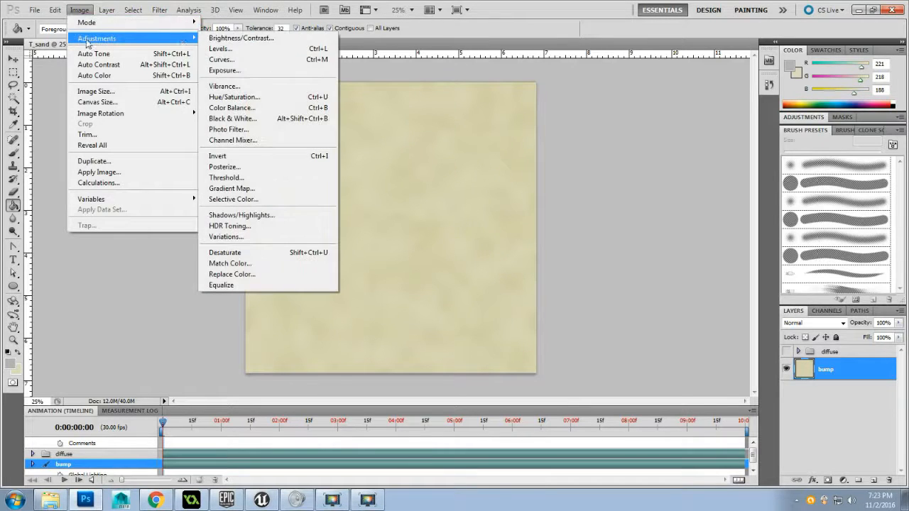
pyautogui.click(257, 120)
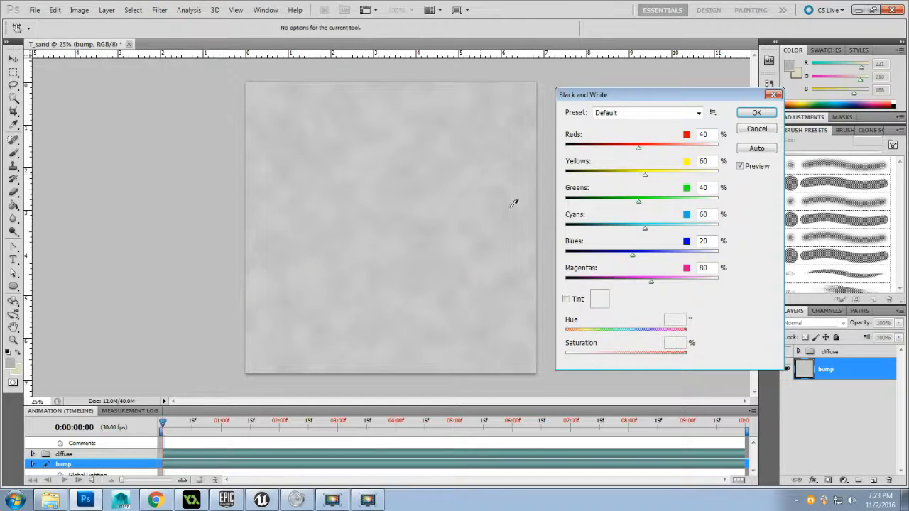
pyautogui.click(754, 114)
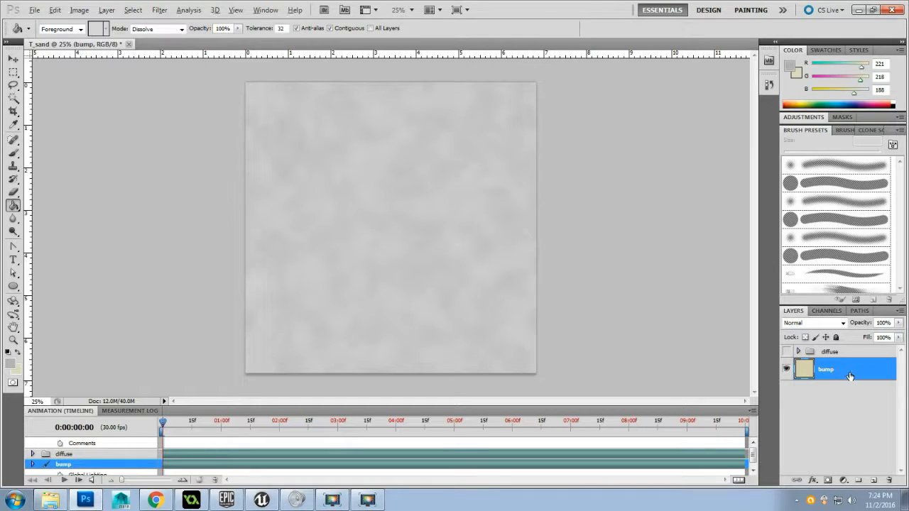
# Duplicate the bump layer below itself as "specular" and hide the copy
pyautogui.moveTo(850, 376); pyautogui.dragTo(852, 423)
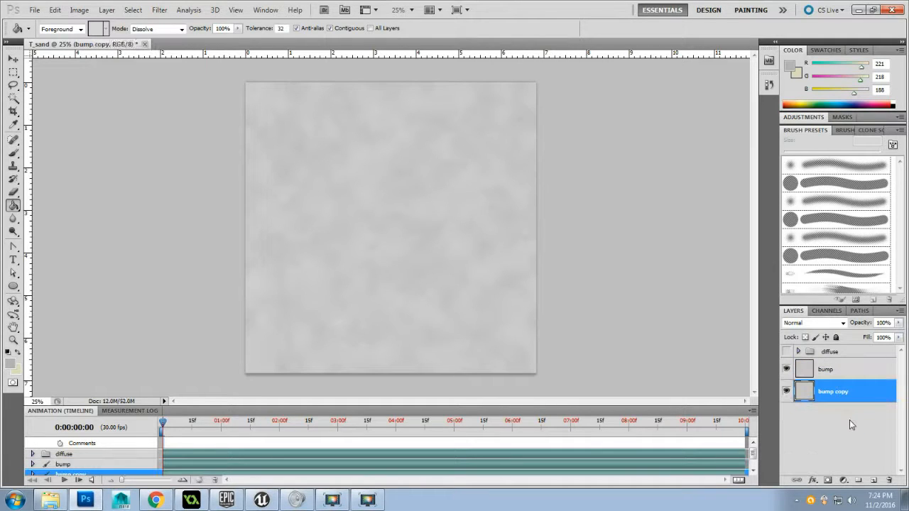
pyautogui.doubleClick(830, 392)
pyautogui.write('specular')
pyautogui.press('Return')
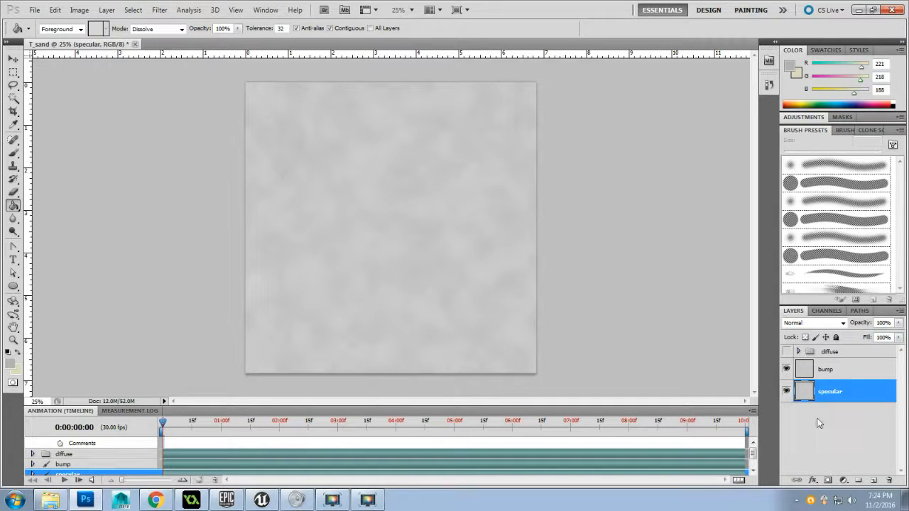
pyautogui.click(786, 394)
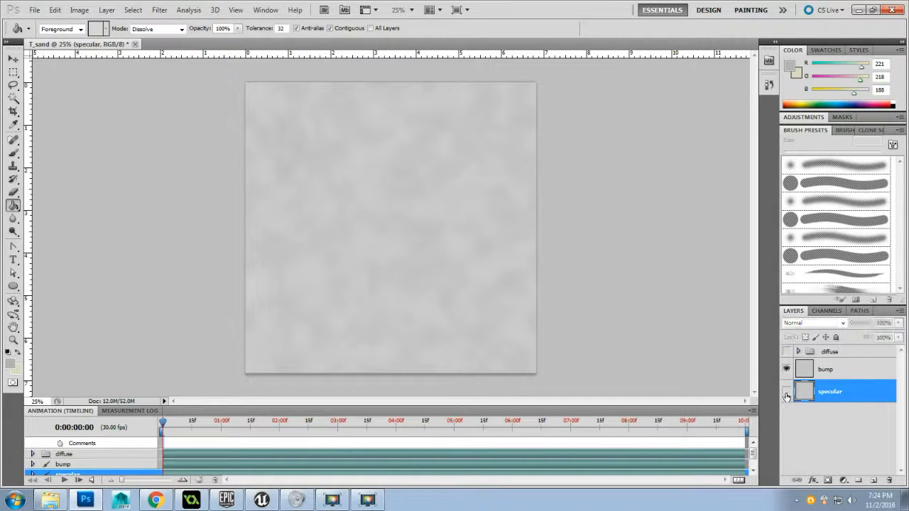
# Increase the bump layer's contrast with Levels, setting the input black point to 152 and the white point to 230
pyautogui.click(859, 374)
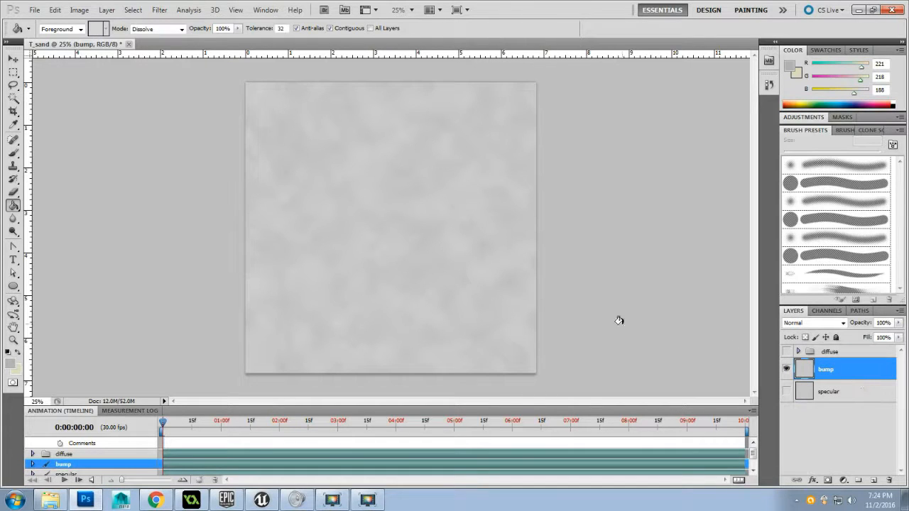
pyautogui.click(78, 10)
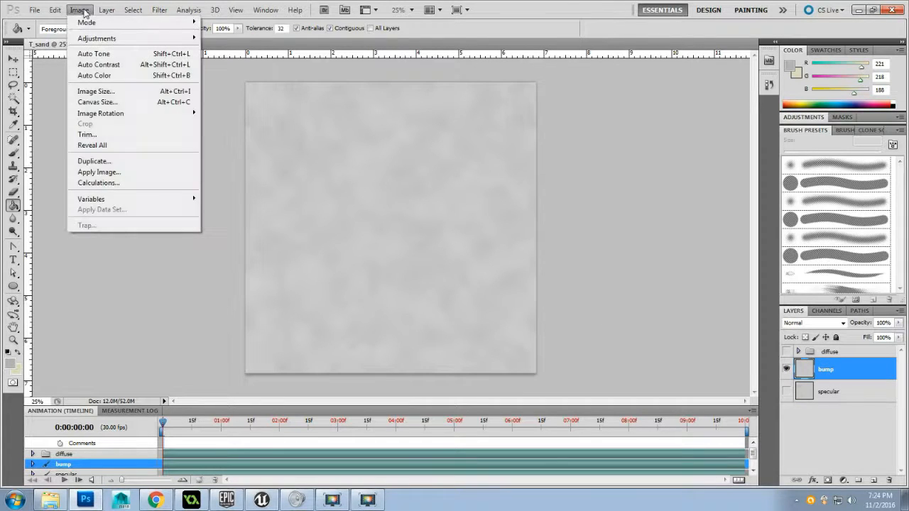
pyautogui.moveTo(85, 37)
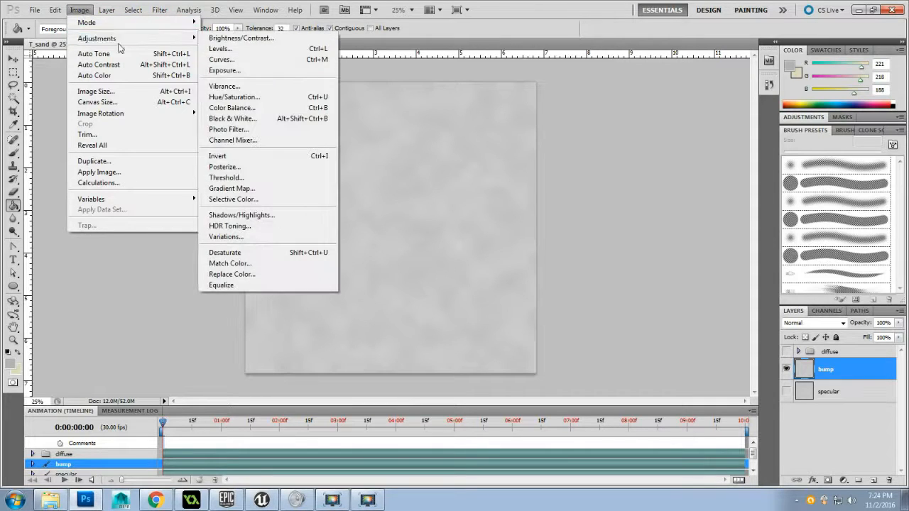
pyautogui.click(252, 49)
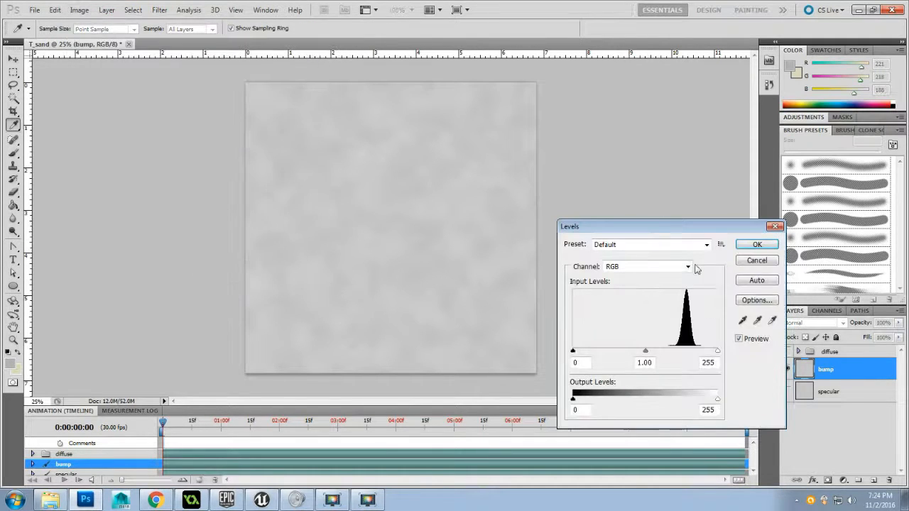
pyautogui.moveTo(653, 226); pyautogui.dragTo(651, 106)
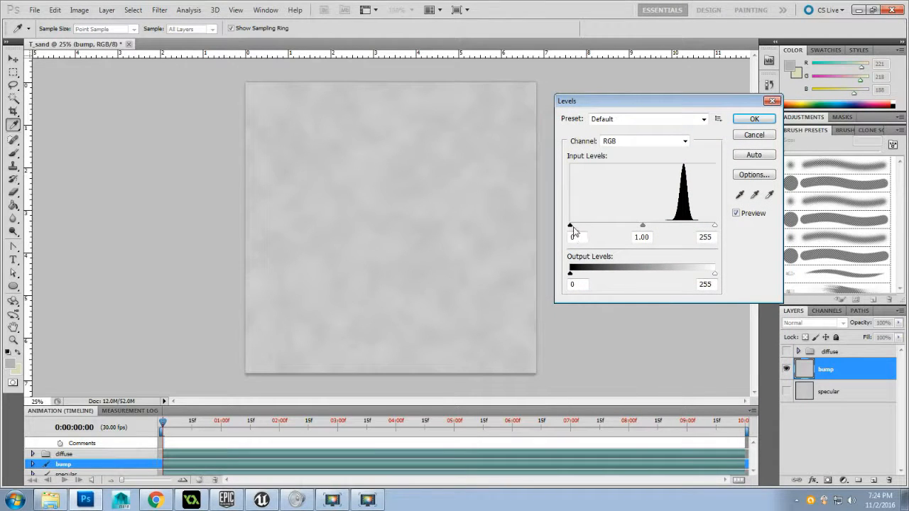
pyautogui.moveTo(570, 228); pyautogui.dragTo(636, 227)
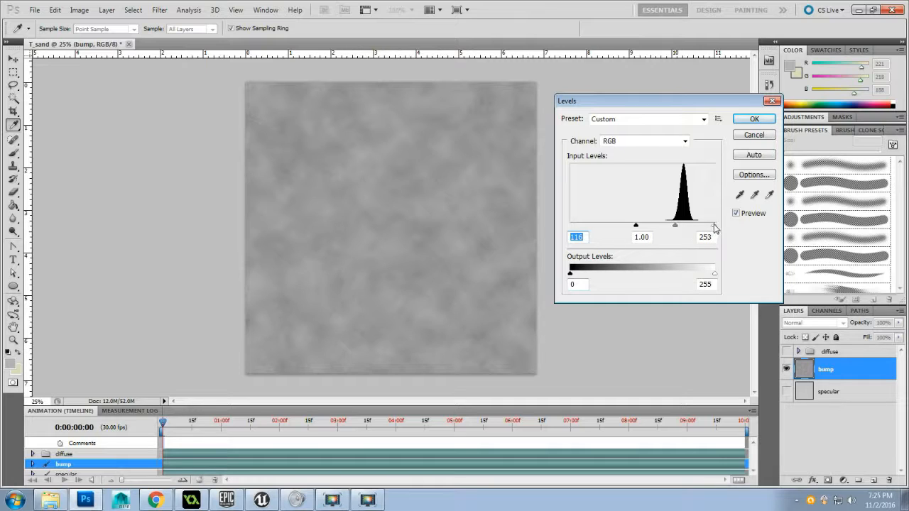
pyautogui.moveTo(715, 227); pyautogui.dragTo(712, 228)
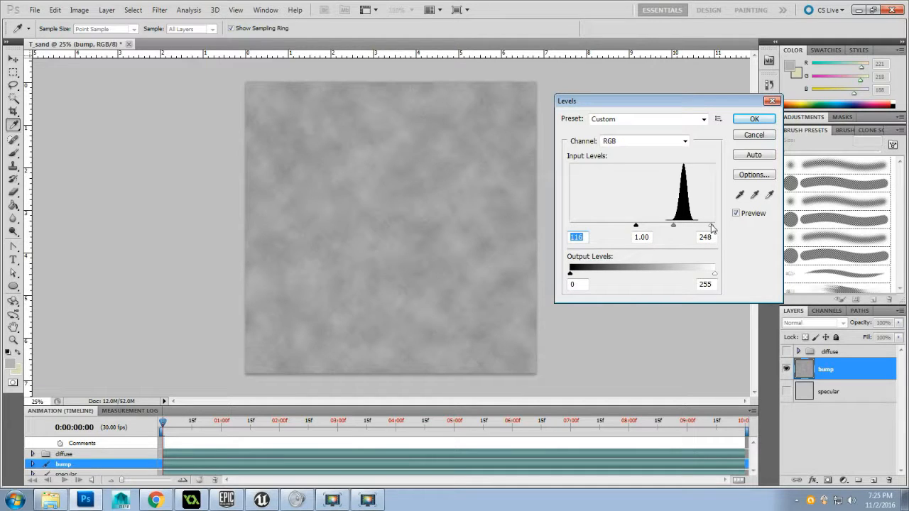
pyautogui.click(711, 228)
pyautogui.moveTo(636, 228); pyautogui.dragTo(701, 229)
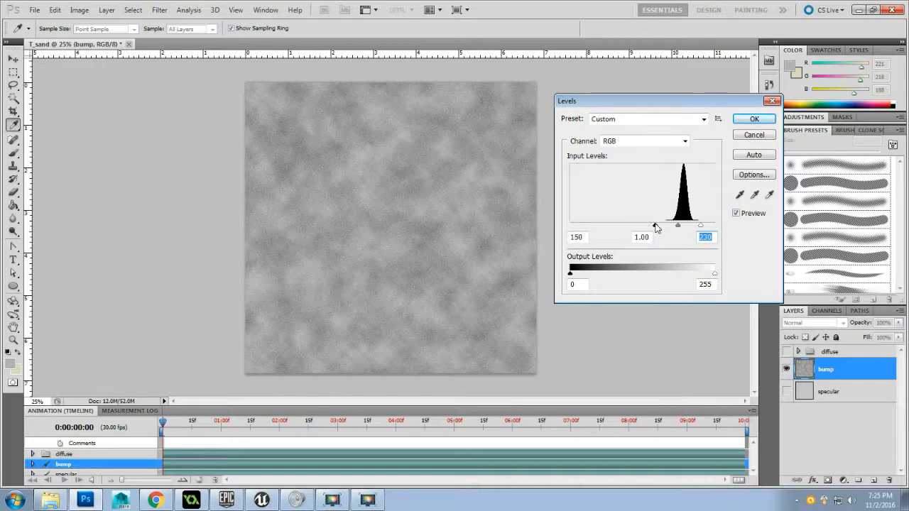
pyautogui.moveTo(655, 225); pyautogui.dragTo(657, 225)
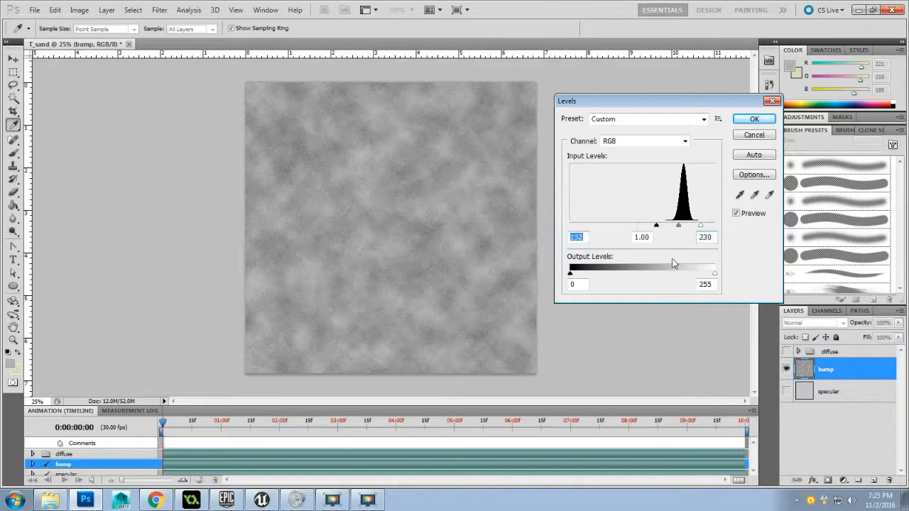
pyautogui.click(754, 119)
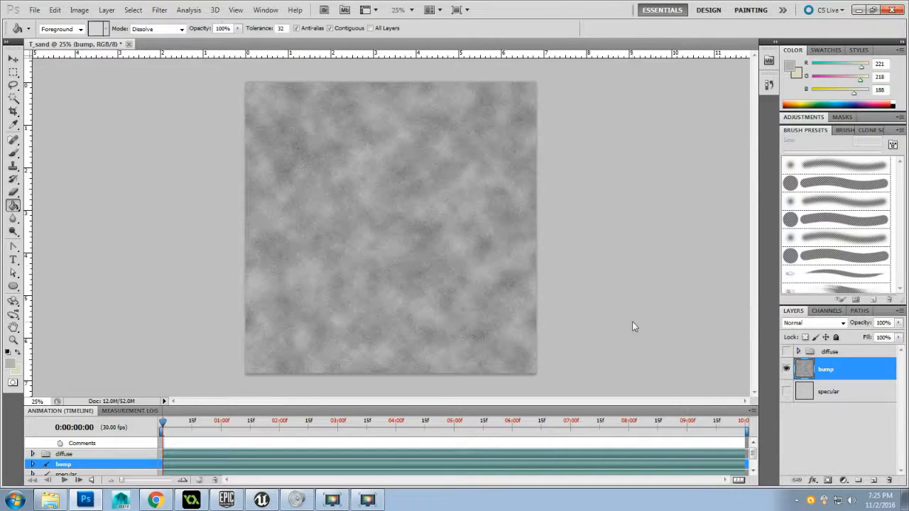
# Hide the bump layer, then show and select the specular layer
pyautogui.click(785, 370)
pyautogui.click(786, 397)
pyautogui.click(786, 391)
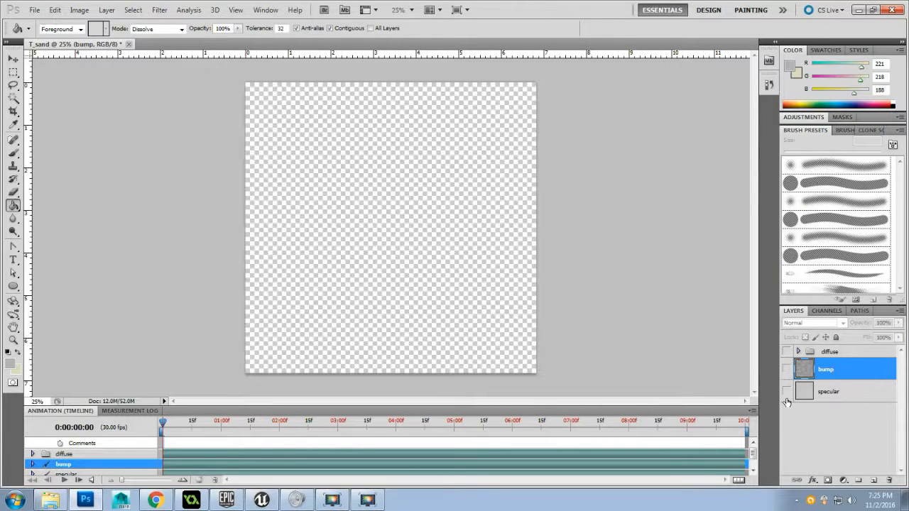
pyautogui.click(786, 391)
pyautogui.click(844, 391)
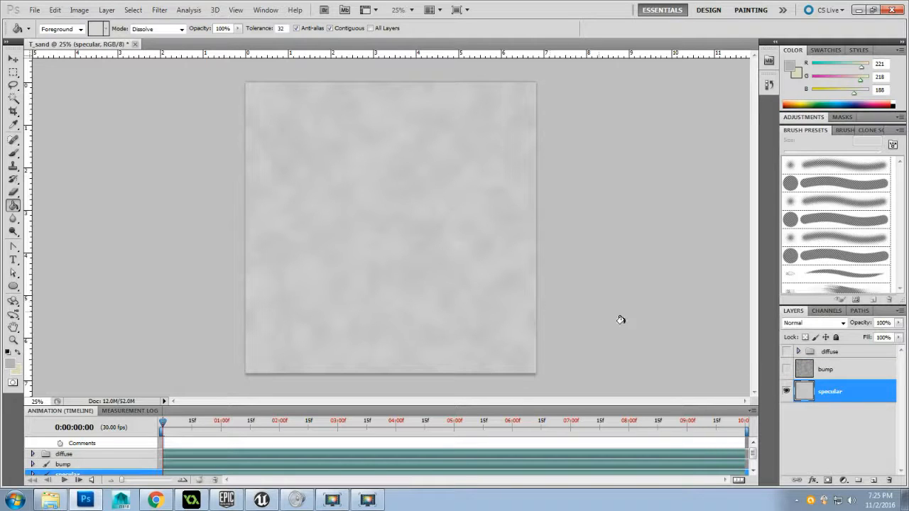
# Hide the specular layer and make the selected diffuse group visible
pyautogui.click(786, 392)
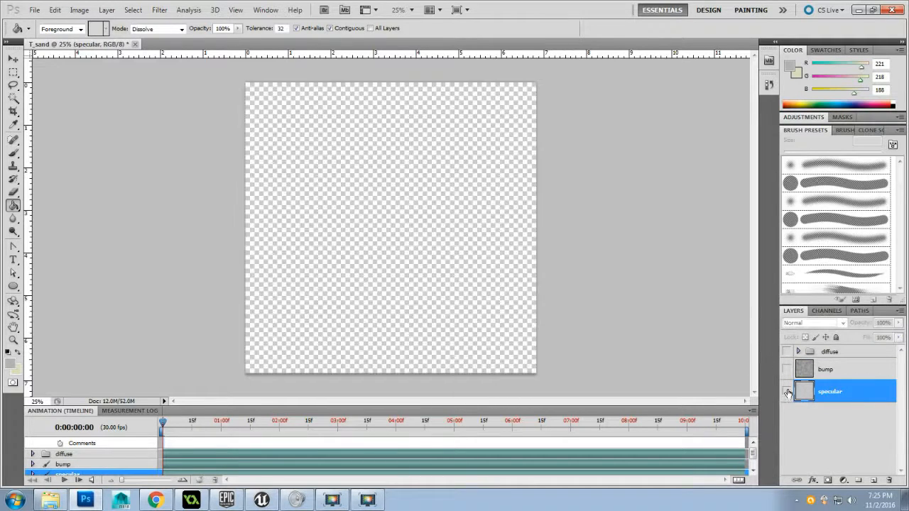
pyautogui.click(797, 349)
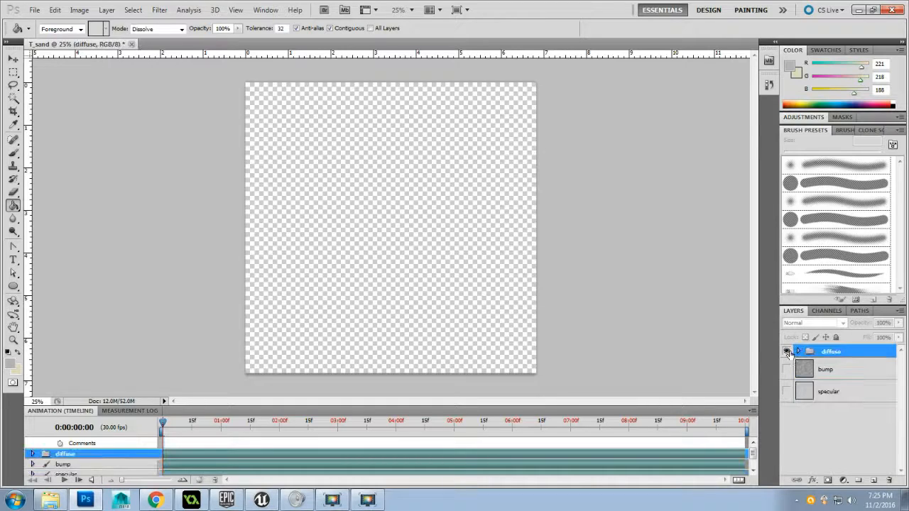
pyautogui.click(786, 352)
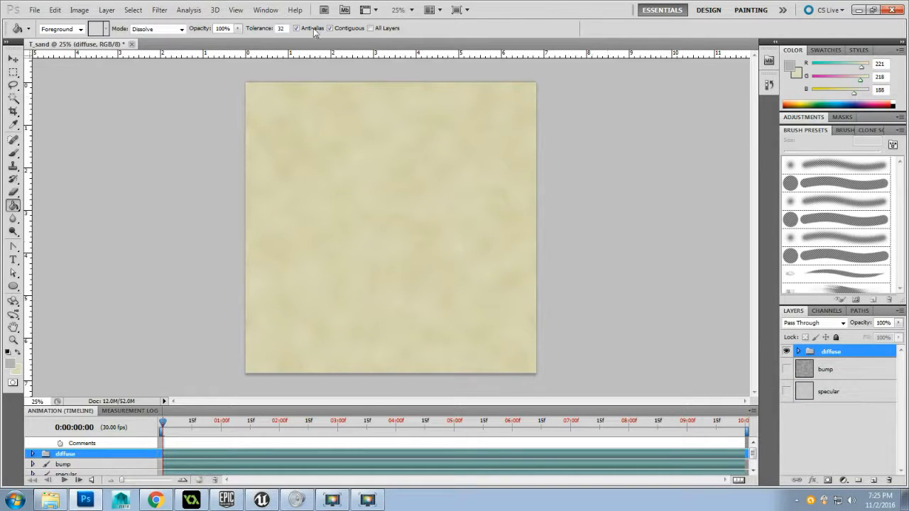
# Save the document as T_sand.psd in the Texture Maps folder, replacing the existing file and keeping Maximize Compatibility on
pyautogui.hotkey('ctrl', 's')
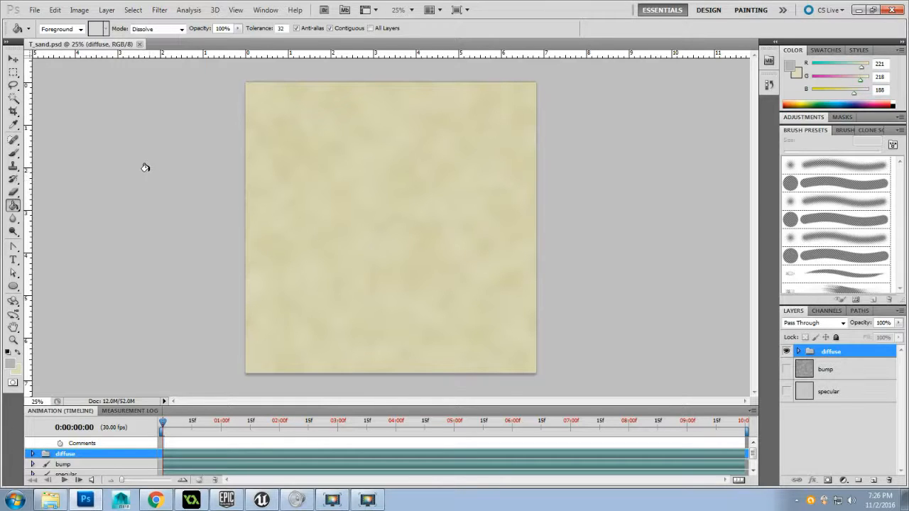
pyautogui.click(35, 11)
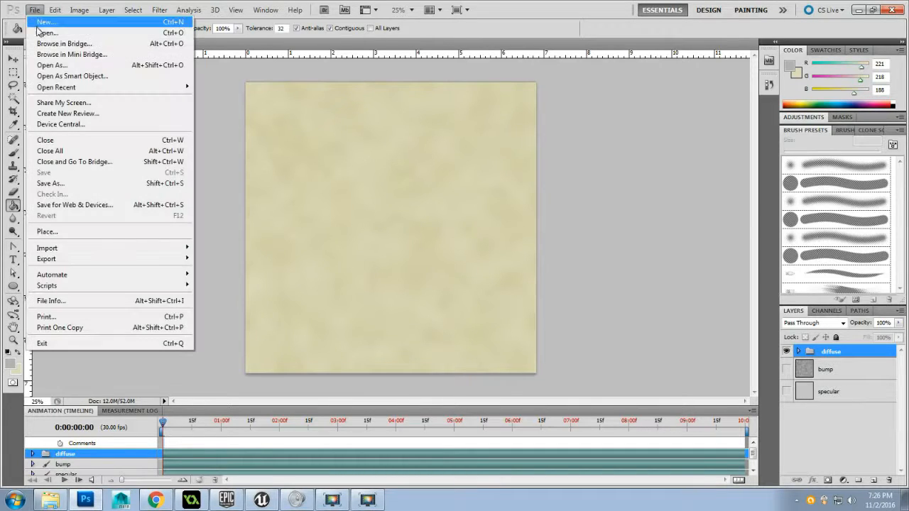
pyautogui.click(82, 186)
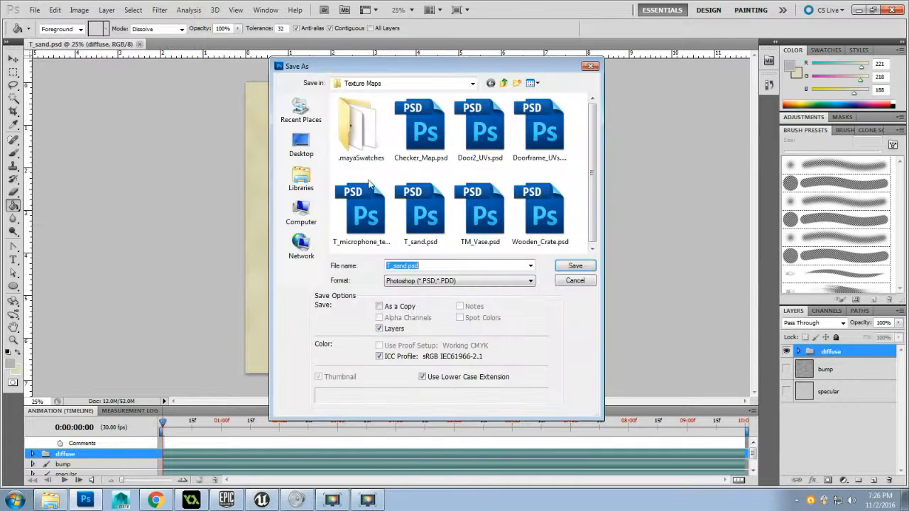
pyautogui.moveTo(380, 67); pyautogui.dragTo(366, 57)
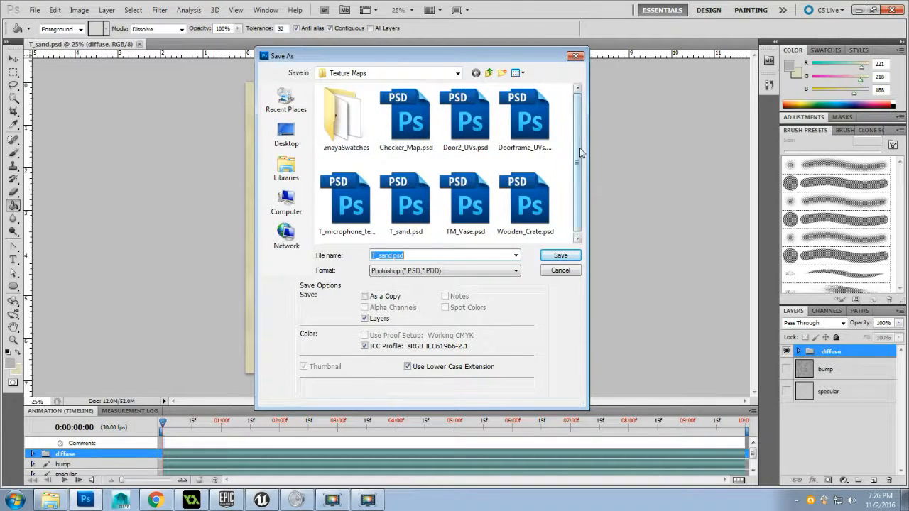
pyautogui.moveTo(578, 149); pyautogui.dragTo(580, 171)
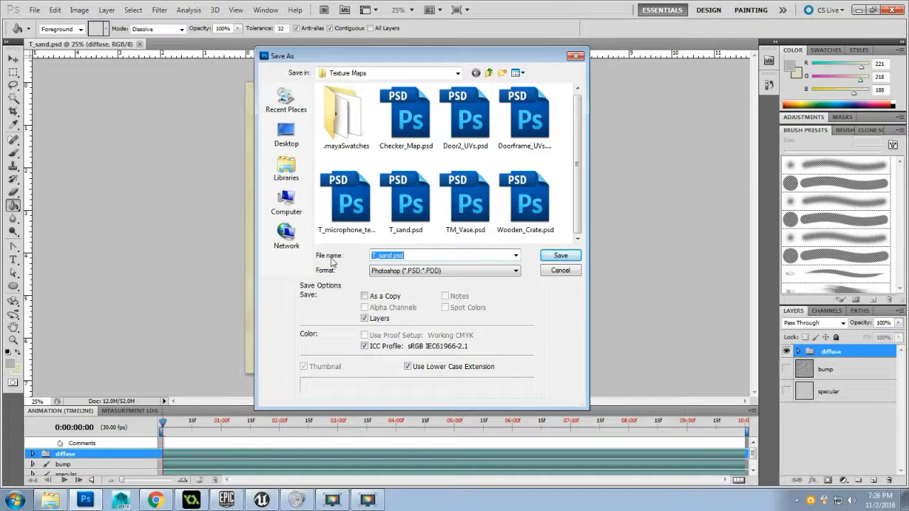
pyautogui.click(381, 257)
pyautogui.click(550, 259)
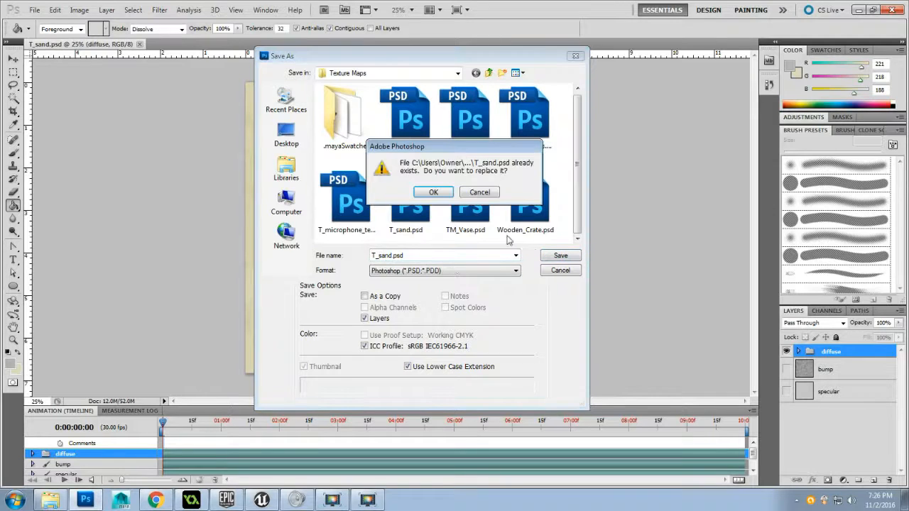
pyautogui.click(445, 194)
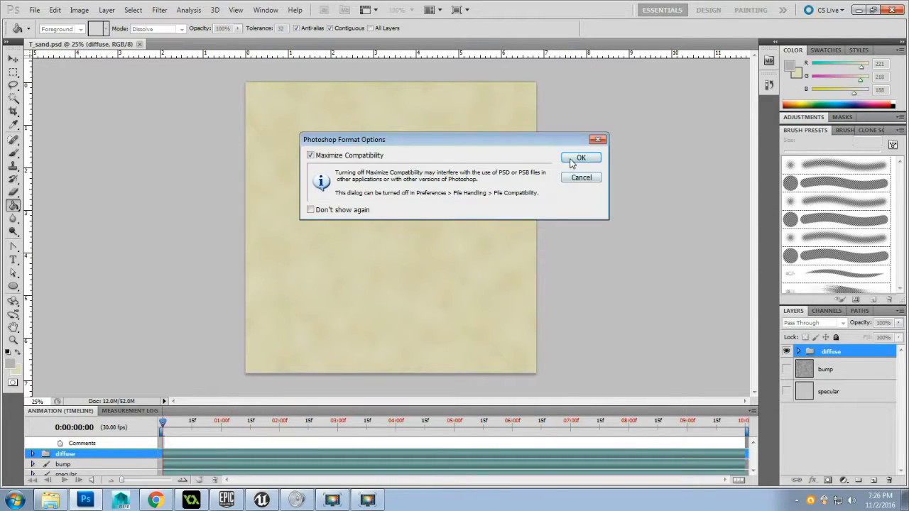
pyautogui.click(572, 162)
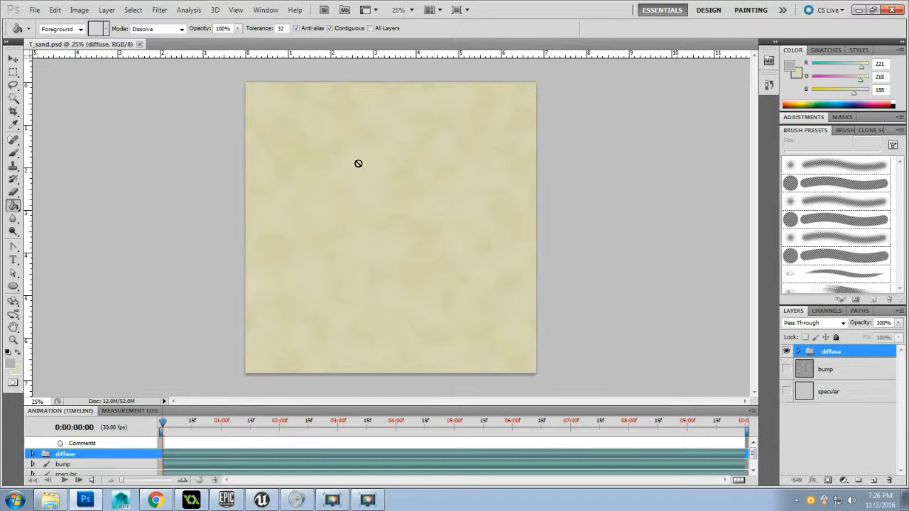
# Save the visible diffuse texture as a Targa copy named T_sand_D in the Texture Maps folder at 24 bits/pixel
pyautogui.click(33, 10)
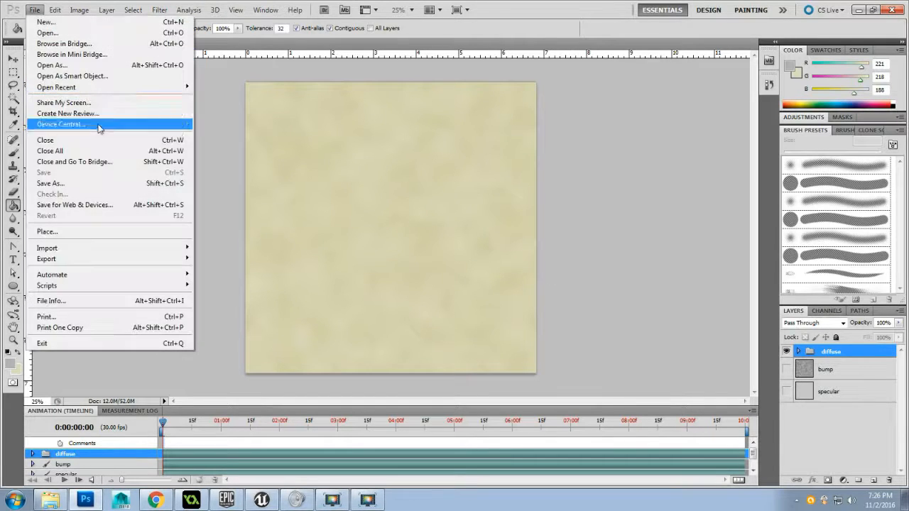
pyautogui.click(118, 176)
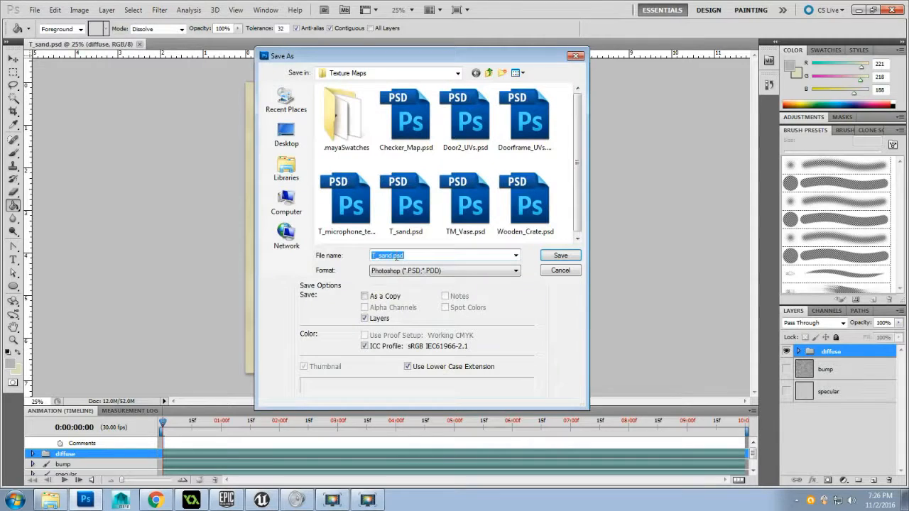
pyautogui.click(406, 270)
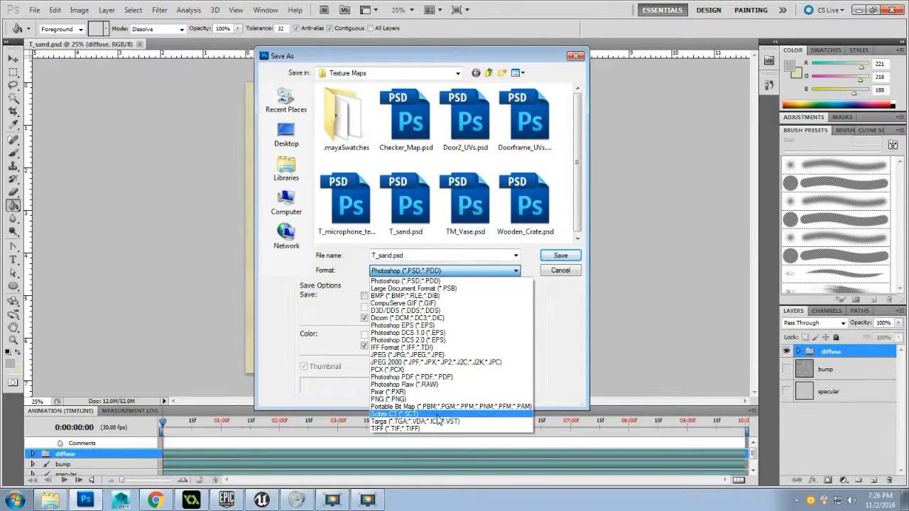
pyautogui.click(438, 421)
pyautogui.doubleClick(423, 253)
pyautogui.click(423, 254)
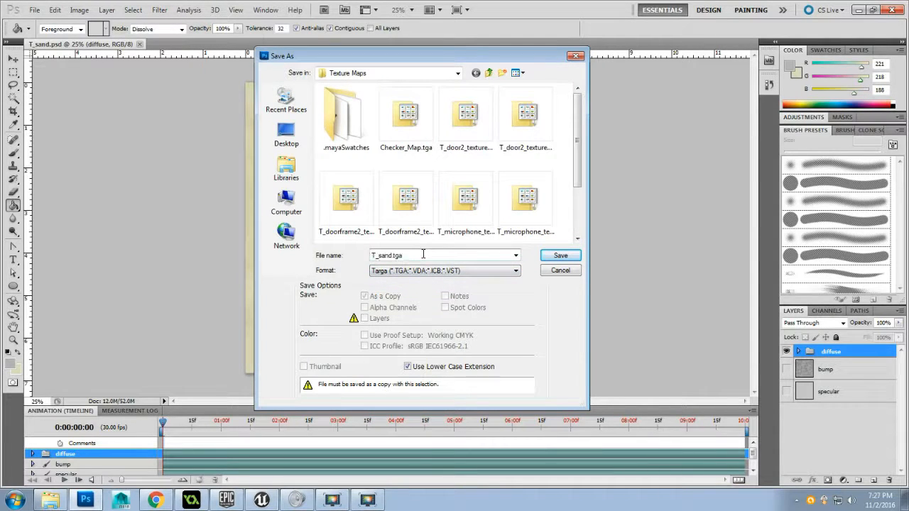
pyautogui.press('BackSpace')
pyautogui.press('BackSpace')
pyautogui.press('BackSpace')
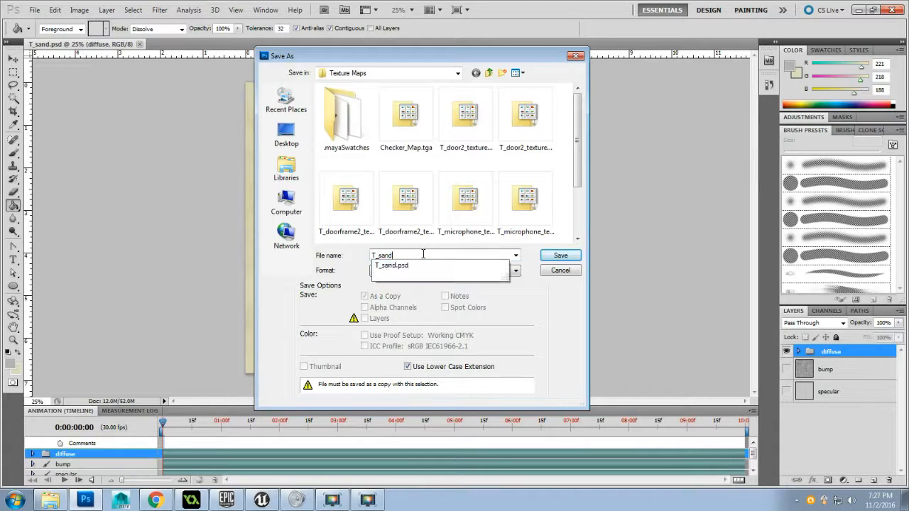
pyautogui.write('_')
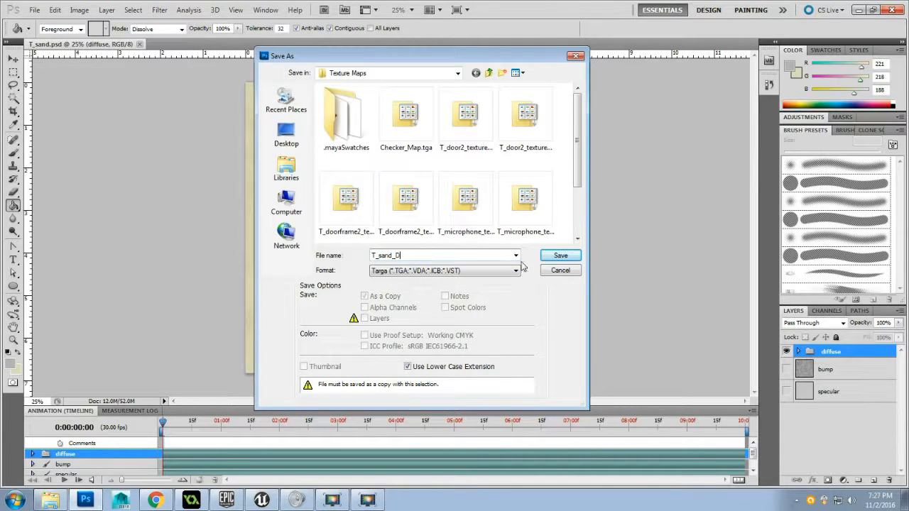
pyautogui.write('D')
pyautogui.click(560, 255)
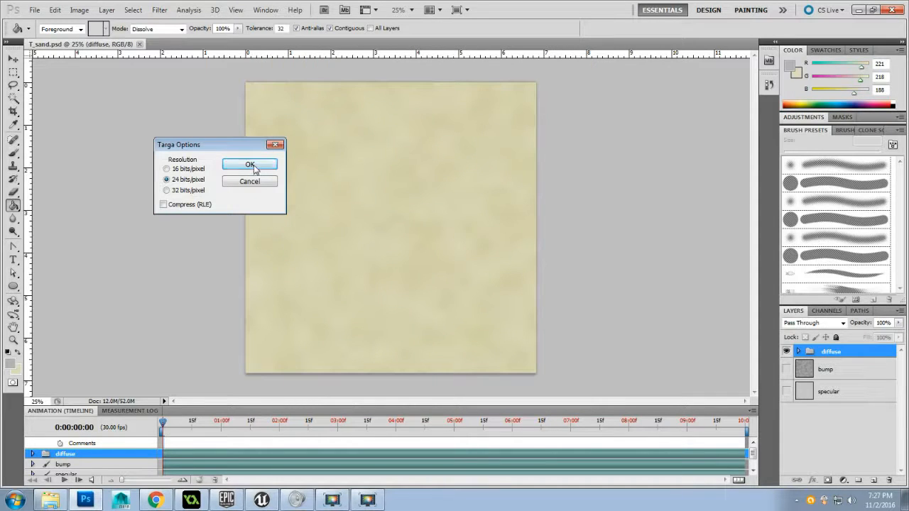
pyautogui.click(249, 165)
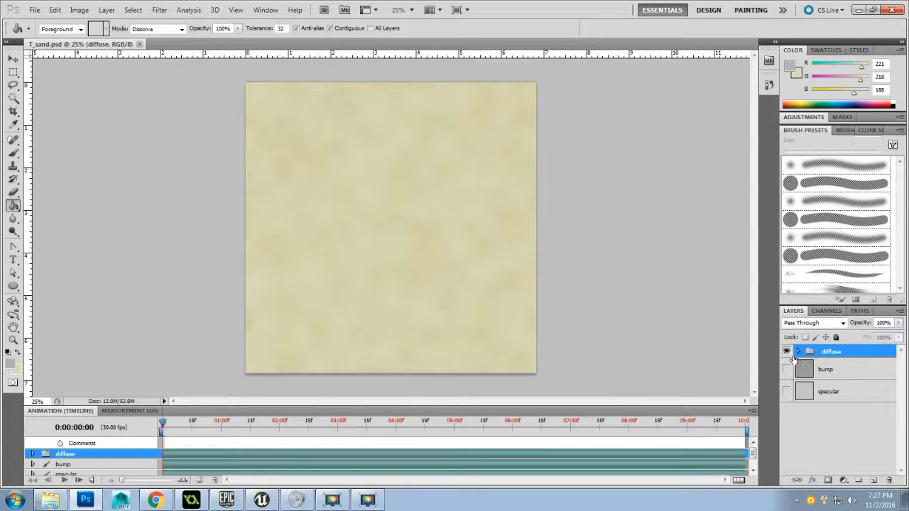
# Hide the diffuse group, show the bump layer, and save it as a Targa copy named T_sand_B in the Texture Maps folder
pyautogui.click(786, 352)
pyautogui.click(786, 369)
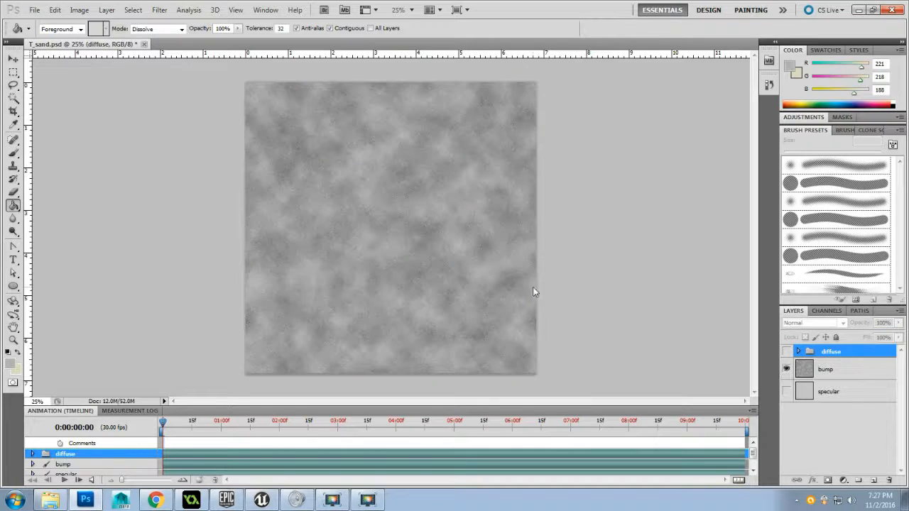
pyautogui.click(34, 10)
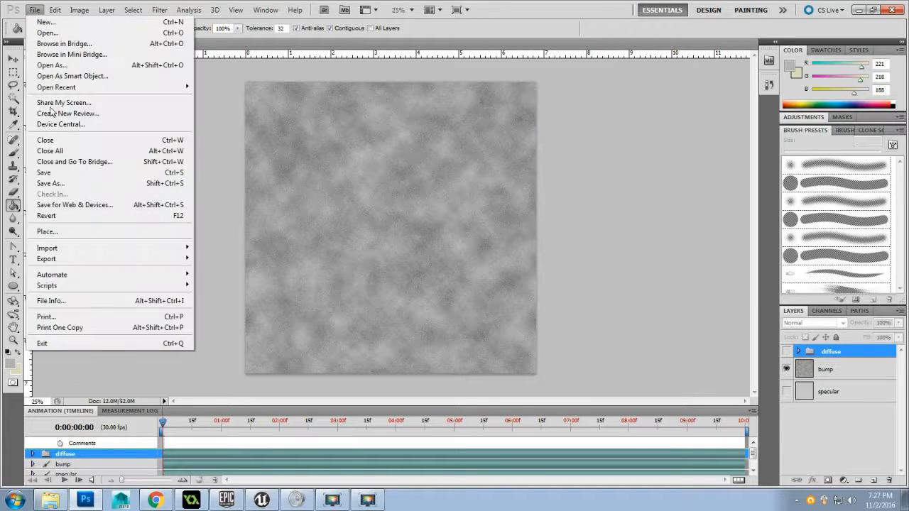
pyautogui.click(63, 184)
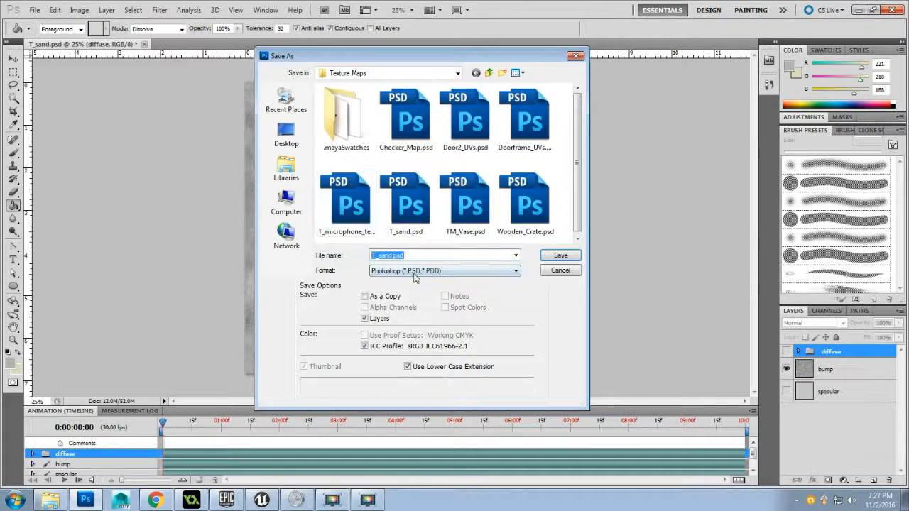
pyautogui.click(416, 272)
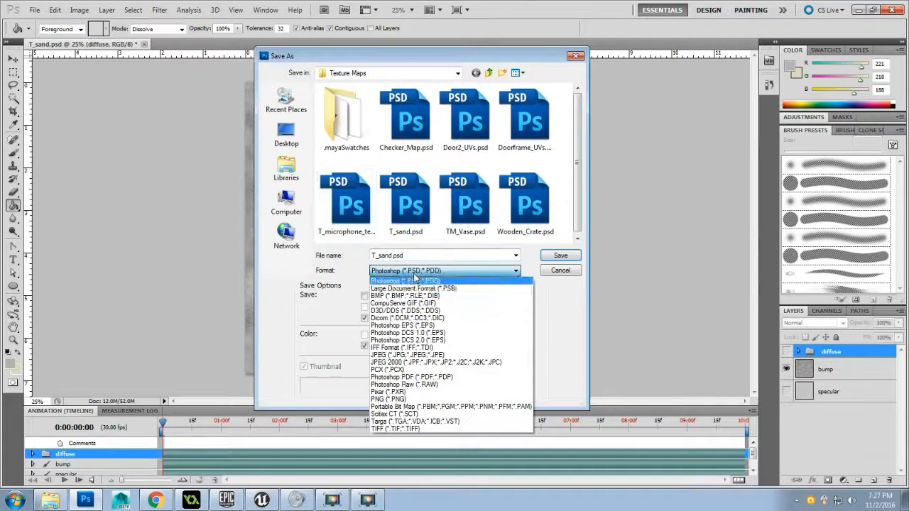
pyautogui.click(446, 422)
pyautogui.click(424, 268)
pyautogui.click(424, 267)
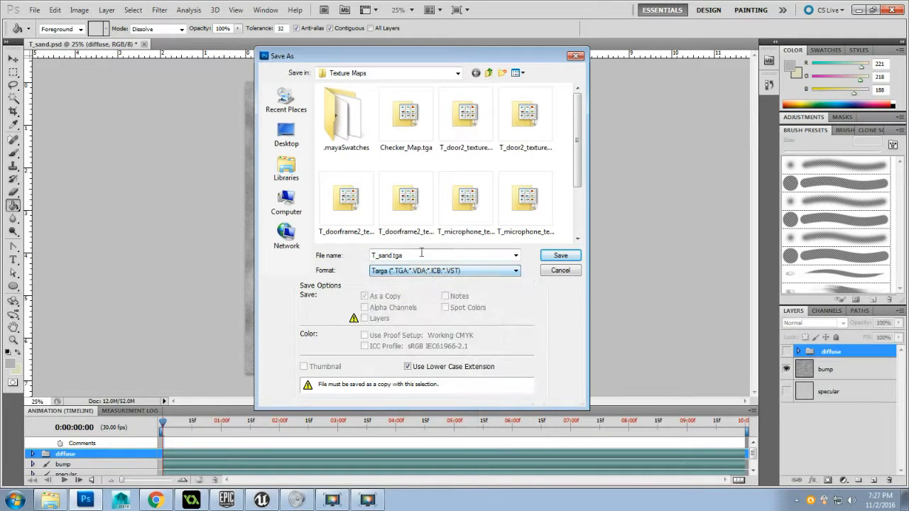
pyautogui.doubleClick(422, 253)
pyautogui.click(421, 252)
pyautogui.press('BackSpace')
pyautogui.press('BackSpace')
pyautogui.press('BackSpace')
pyautogui.press('BackSpace')
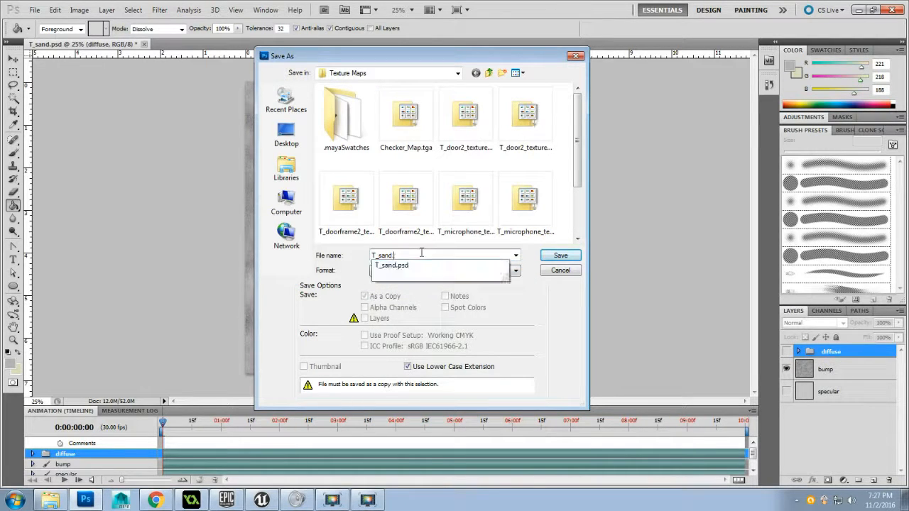
pyautogui.press('BackSpace')
pyautogui.write('_B')
pyautogui.click(554, 256)
pyautogui.click(251, 165)
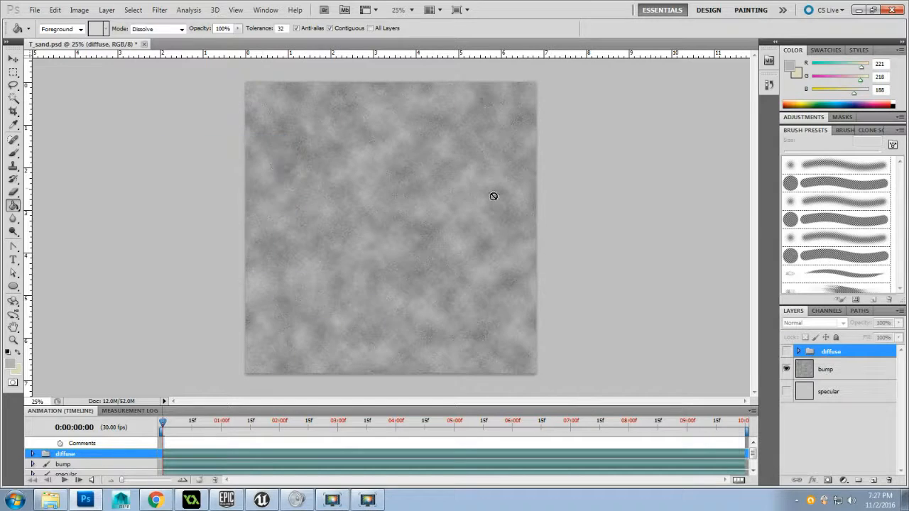
# Hide the bump layer, show the specular layer, and save it as a 24 bits/pixel Targa copy named T_sand_S in the Texture Maps folder
pyautogui.click(785, 369)
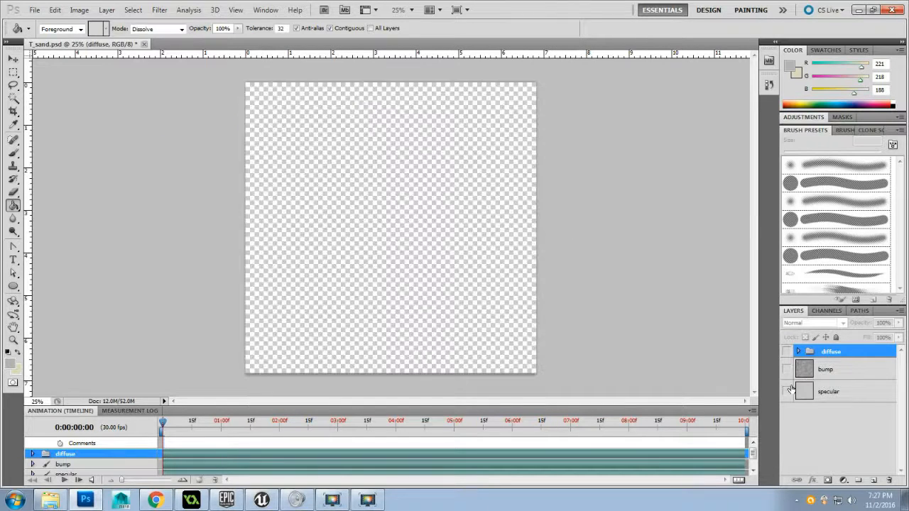
pyautogui.click(786, 391)
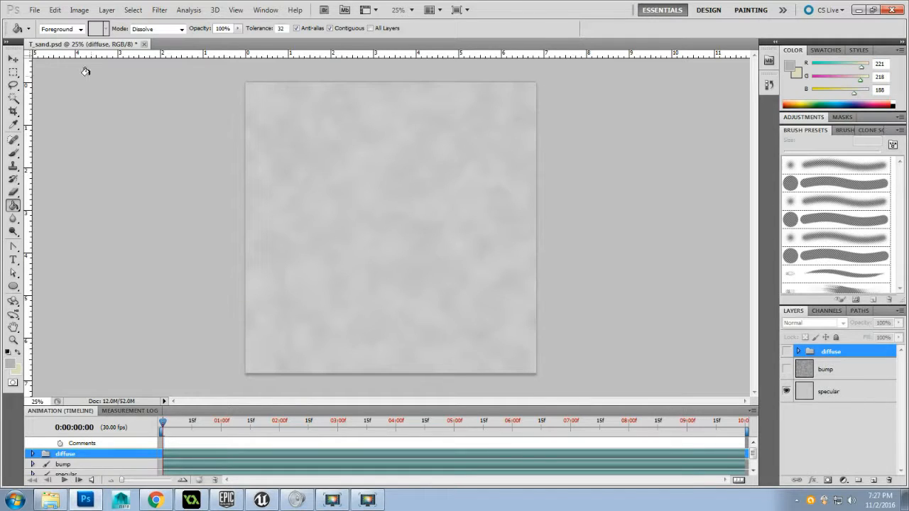
pyautogui.click(36, 10)
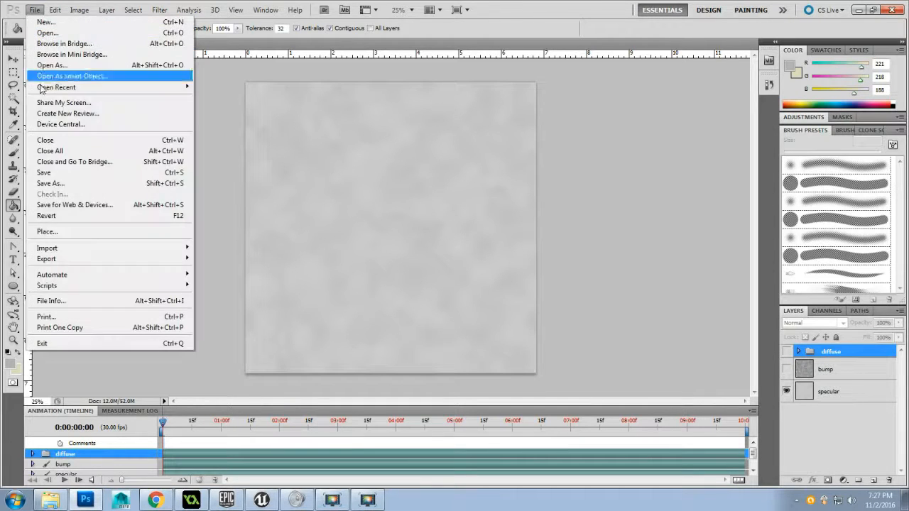
pyautogui.click(80, 186)
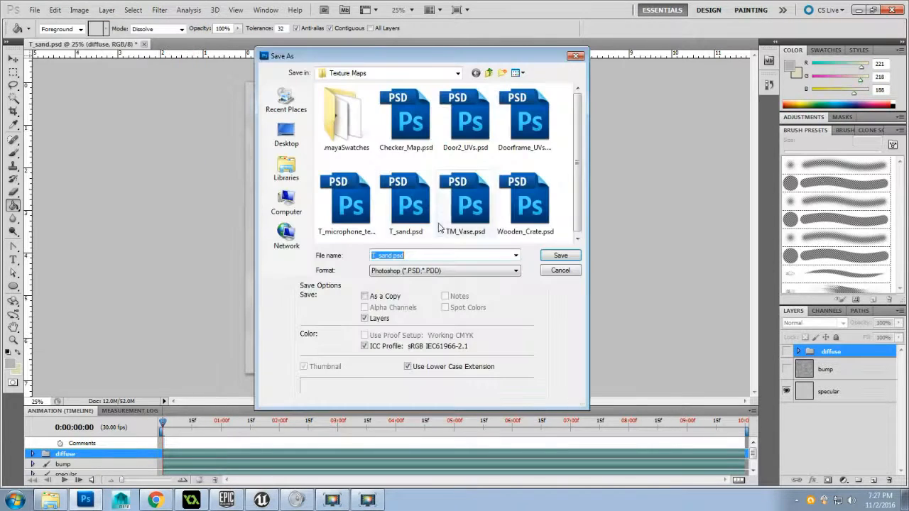
pyautogui.click(444, 270)
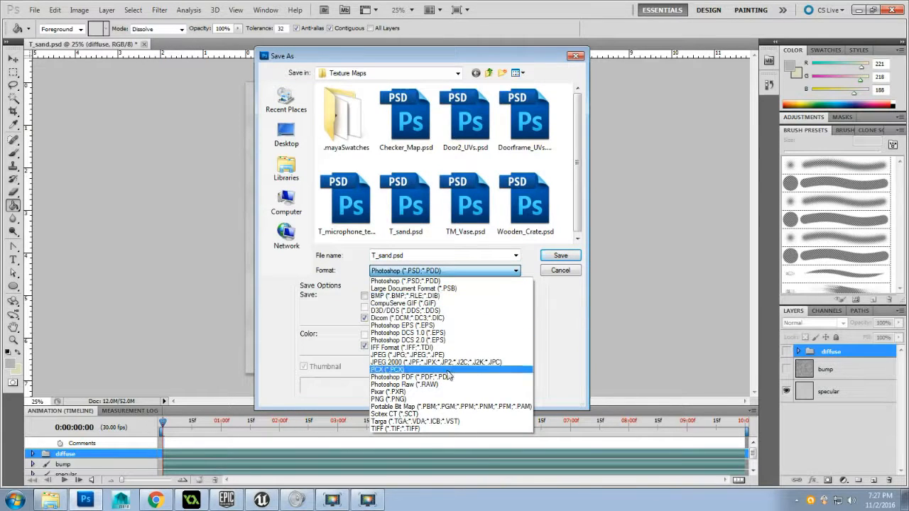
pyautogui.click(433, 422)
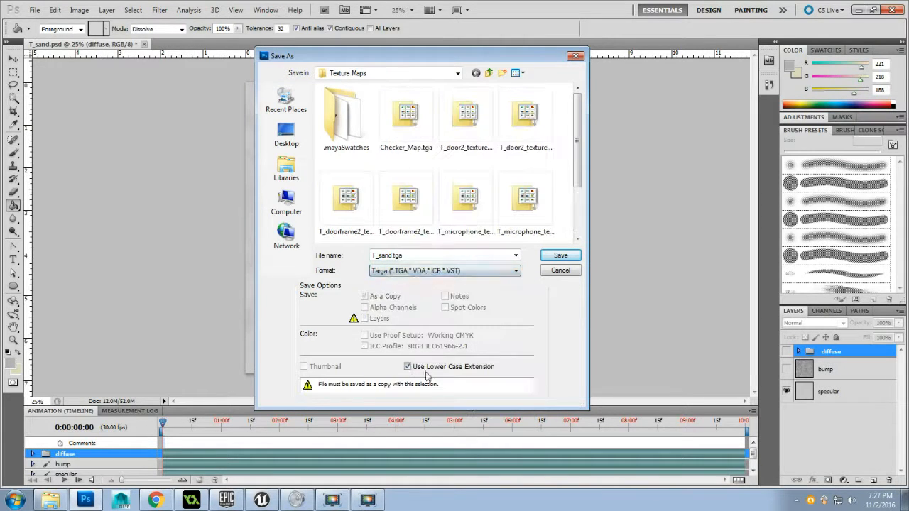
pyautogui.click(424, 253)
pyautogui.click(425, 254)
pyautogui.press('BackSpace')
pyautogui.press('BackSpace')
pyautogui.press('BackSpace')
pyautogui.press('BackSpace')
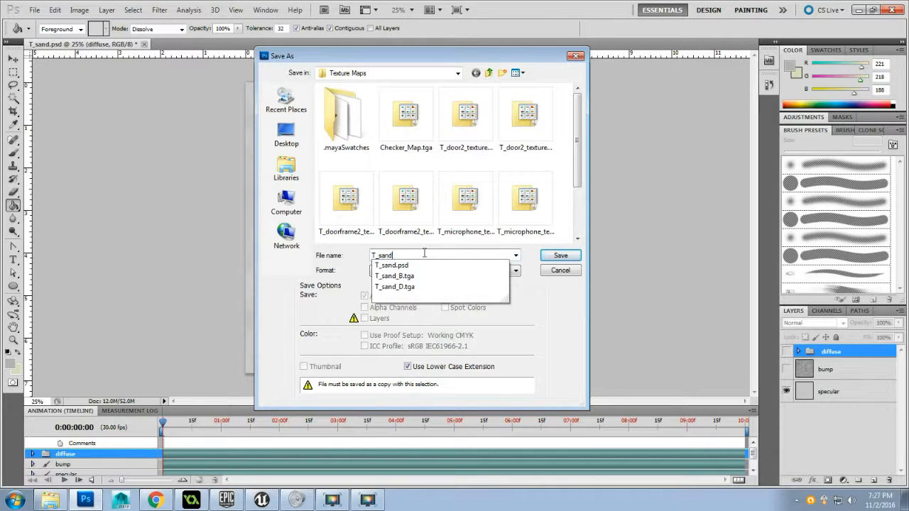
pyautogui.write('_S')
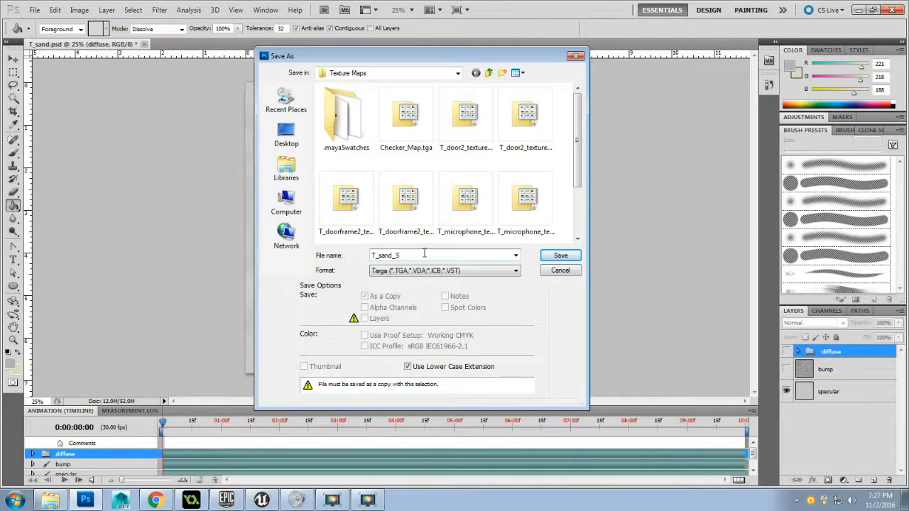
pyautogui.click(567, 257)
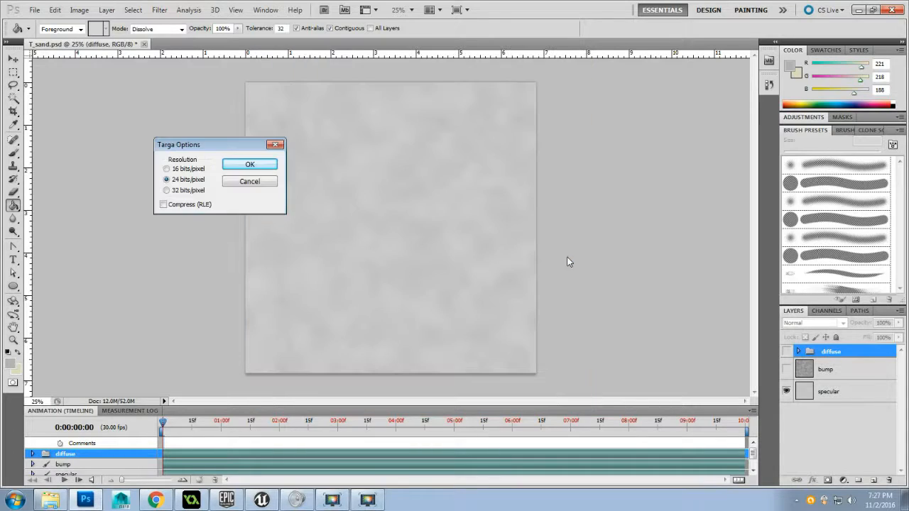
pyautogui.click(275, 164)
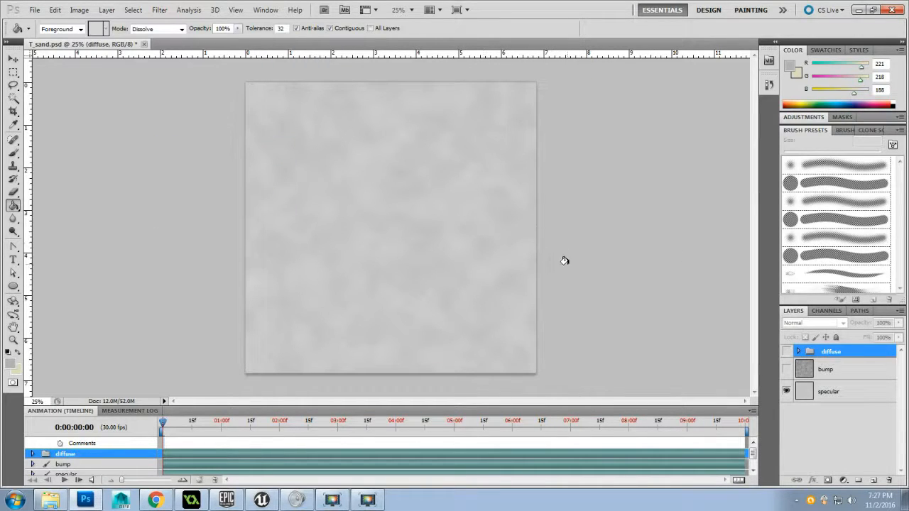
# Hide the specular layer, then show and select the bump layer
pyautogui.click(786, 392)
pyautogui.click(786, 369)
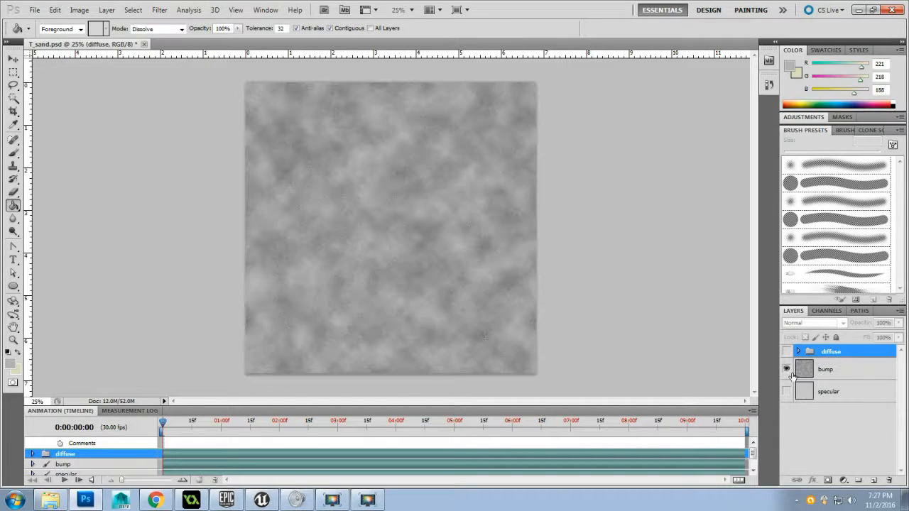
pyautogui.click(864, 377)
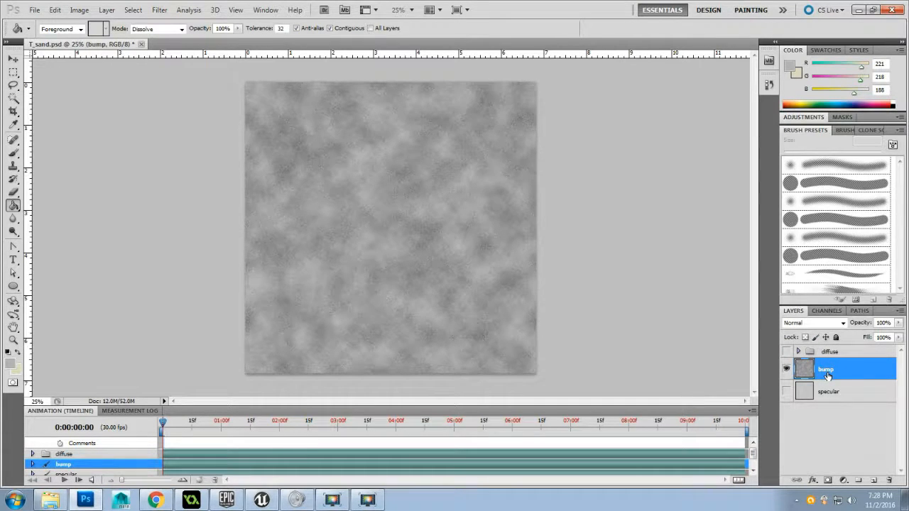
# Duplicate the bump layer directly below the original and rename the copy normal
pyautogui.moveTo(827, 376); pyautogui.dragTo(850, 397)
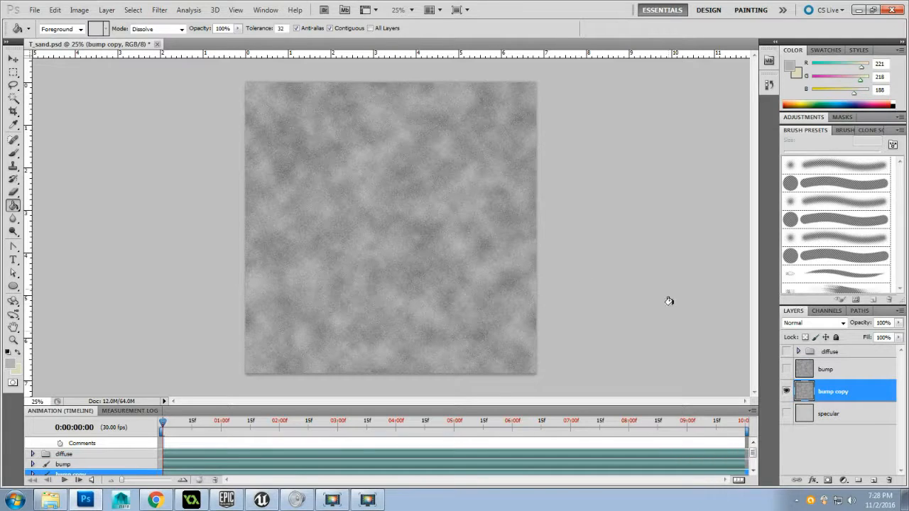
pyautogui.doubleClick(836, 391)
pyautogui.write('normal')
pyautogui.press('Return')
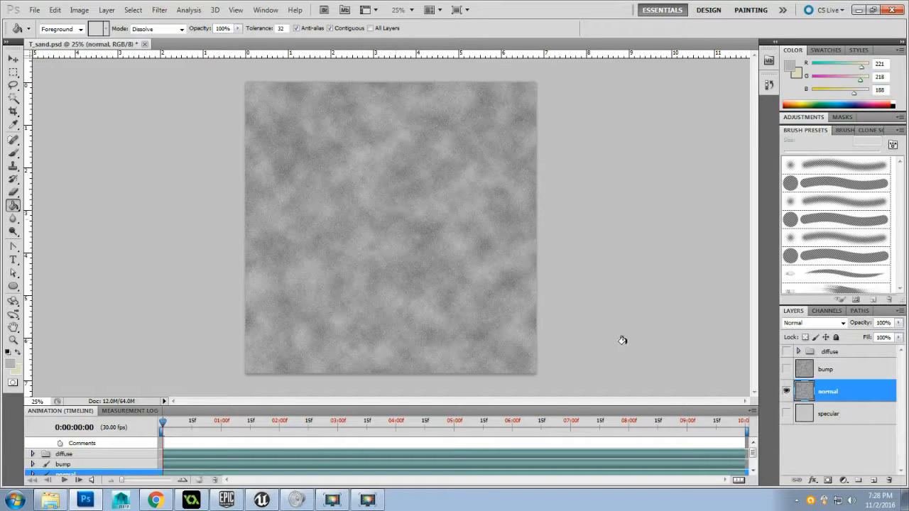
# Add a new layer above the normal layer and paint a large white diamond outline across the canvas with a 4 px brush
pyautogui.click(874, 481)
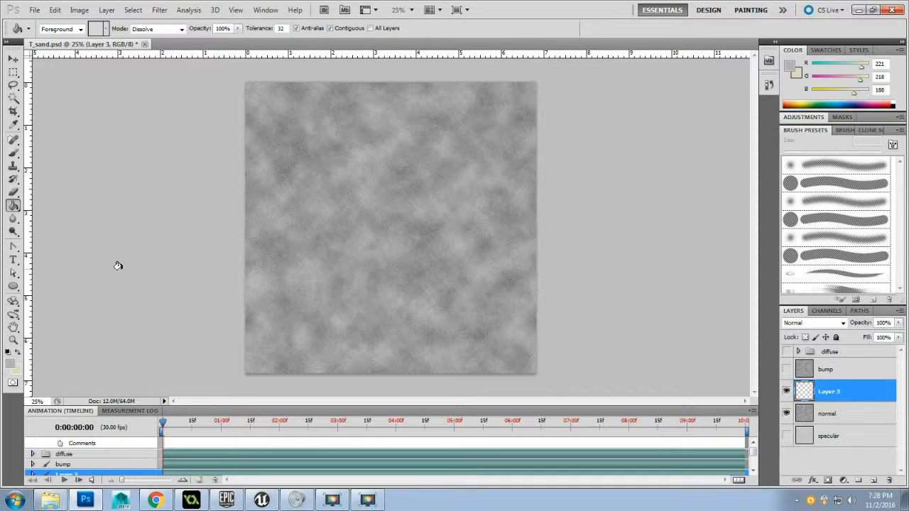
pyautogui.press('d')
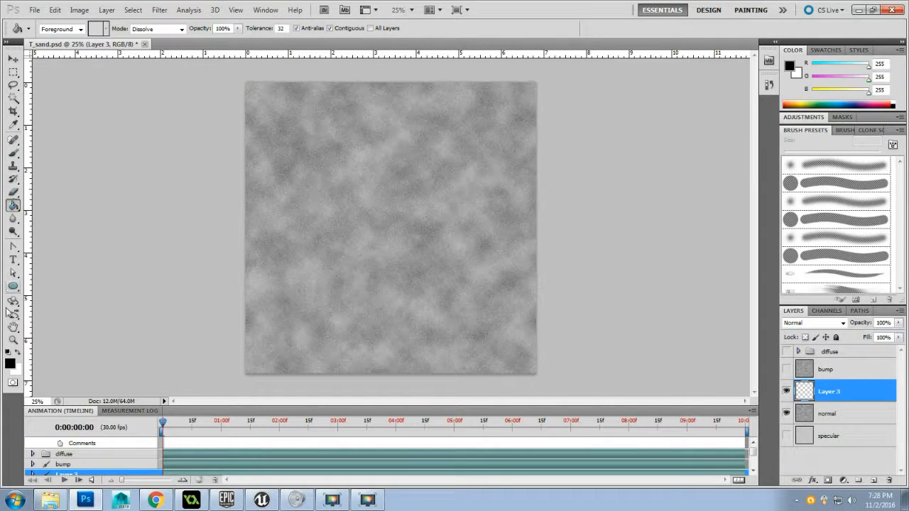
pyautogui.click(18, 353)
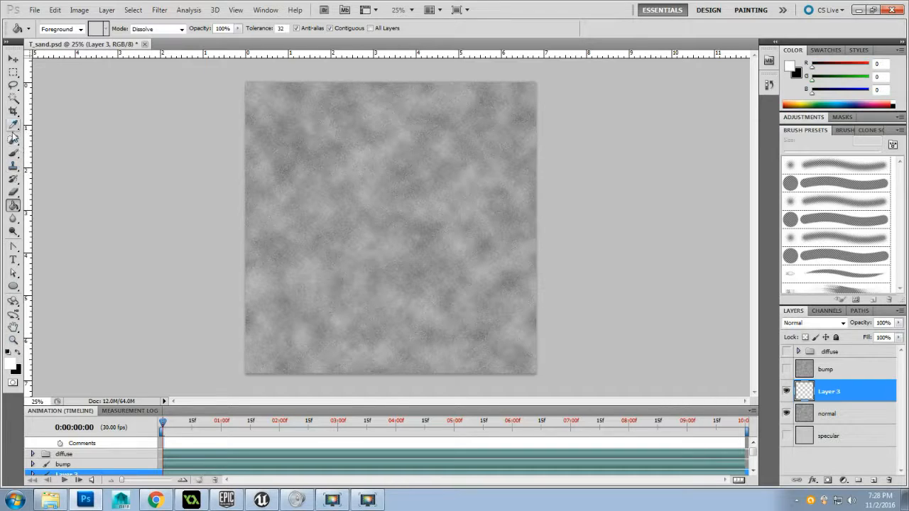
pyautogui.click(13, 152)
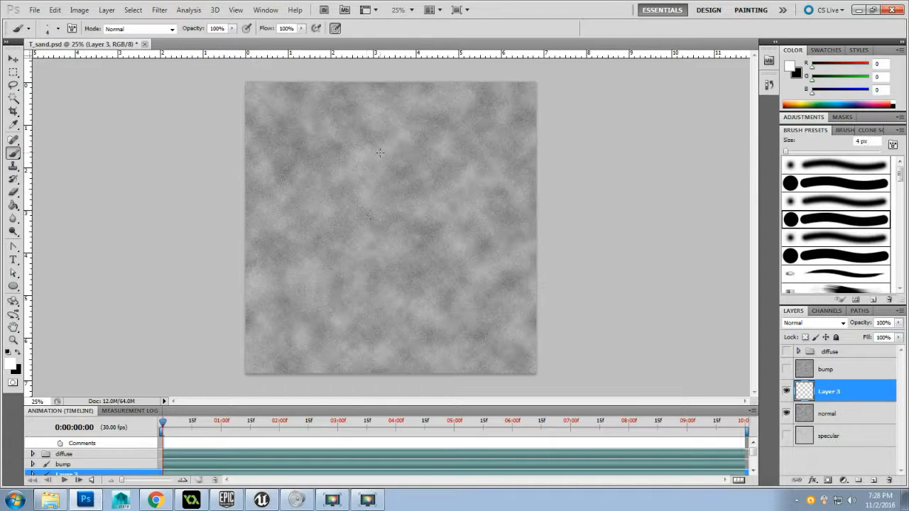
pyautogui.moveTo(379, 151)
pyautogui.mouseDown()
pyautogui.moveTo(278, 219)
pyautogui.moveTo(387, 283)
pyautogui.moveTo(436, 289)
pyautogui.moveTo(509, 238)
pyautogui.moveTo(379, 153)
pyautogui.mouseUp()
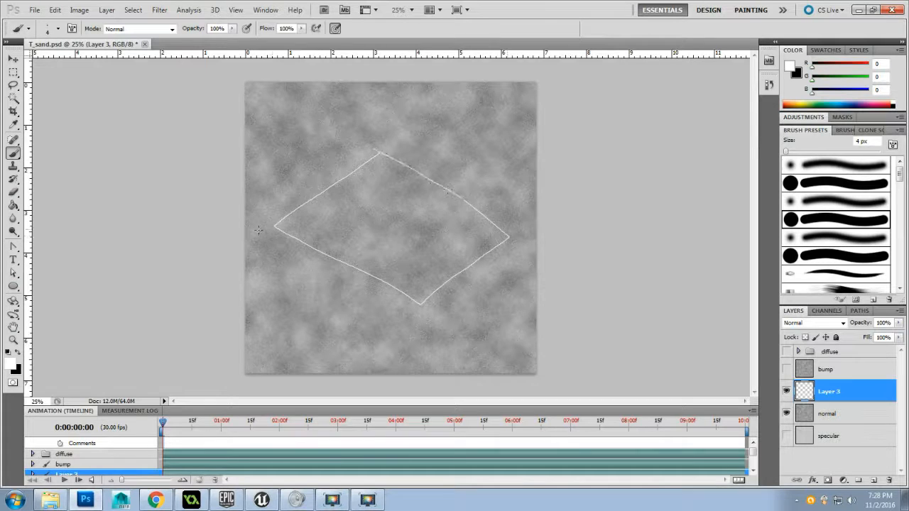
# Fill the diamond with white and annotate it with short black vertical lines at its centre and corners plus a white arrow near the canvas's upper-left corner
pyautogui.click(13, 205)
pyautogui.click(337, 220)
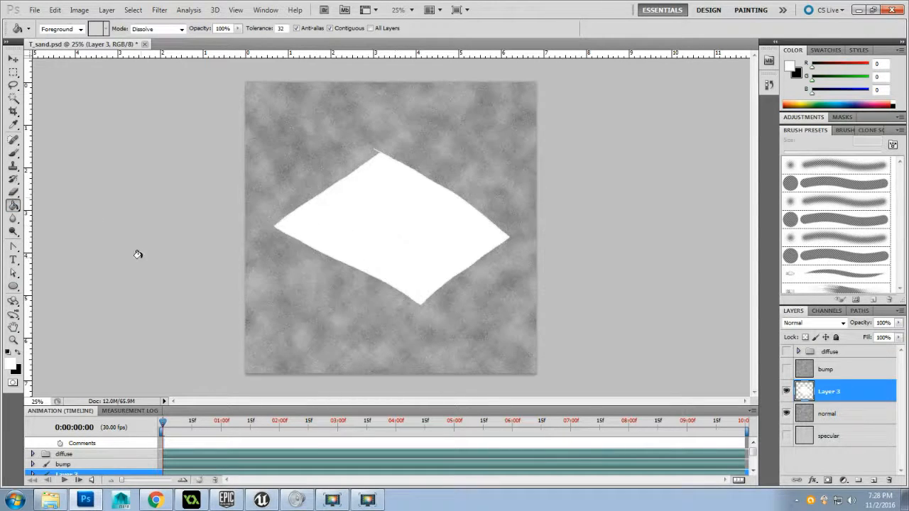
pyautogui.click(20, 351)
pyautogui.click(13, 152)
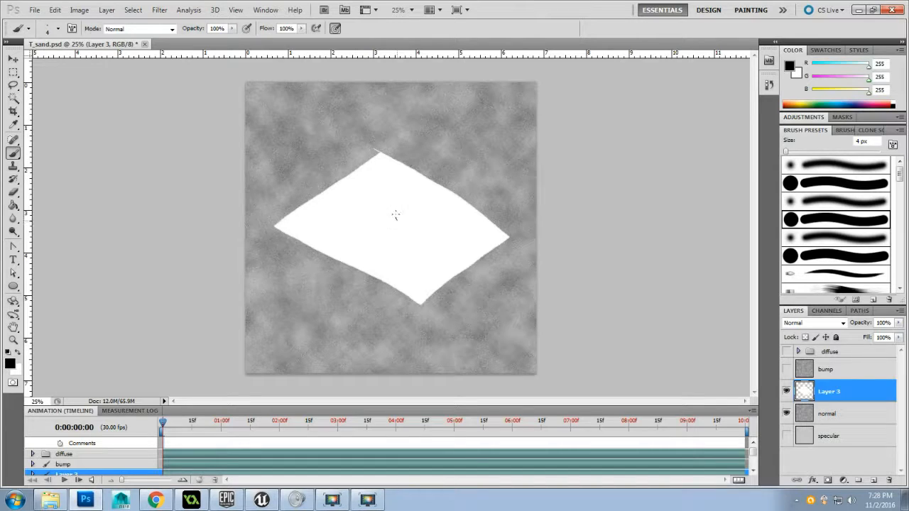
pyautogui.moveTo(396, 215); pyautogui.dragTo(391, 174)
pyautogui.moveTo(379, 148); pyautogui.dragTo(378, 118)
pyautogui.moveTo(274, 224); pyautogui.dragTo(275, 185)
pyautogui.moveTo(419, 303); pyautogui.dragTo(419, 261)
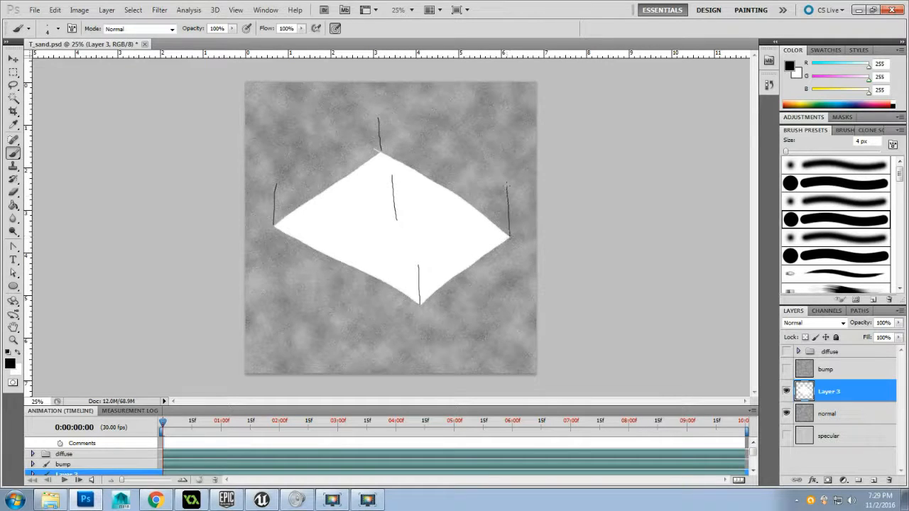
pyautogui.click(20, 353)
pyautogui.moveTo(250, 95)
pyautogui.mouseDown()
pyautogui.moveTo(316, 110)
pyautogui.moveTo(316, 131)
pyautogui.moveTo(309, 127)
pyautogui.mouseUp()
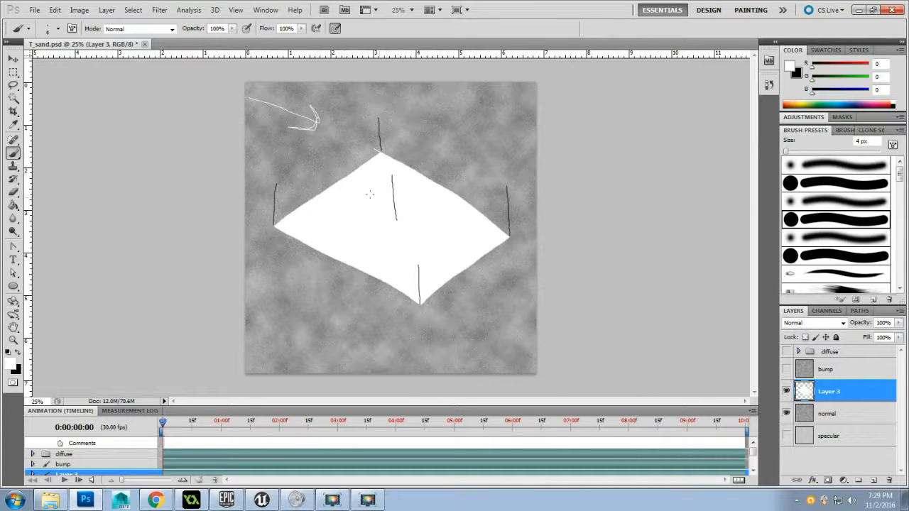
# Duplicate Layer 3 directly below the original
pyautogui.click(785, 411)
pyautogui.click(873, 480)
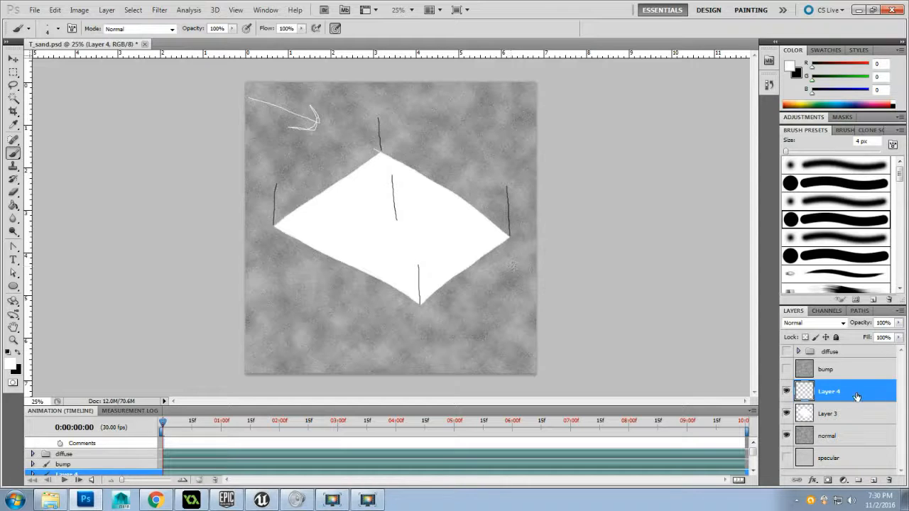
pyautogui.hotkey('ctrl', 'e')
pyautogui.moveTo(860, 397); pyautogui.dragTo(859, 402)
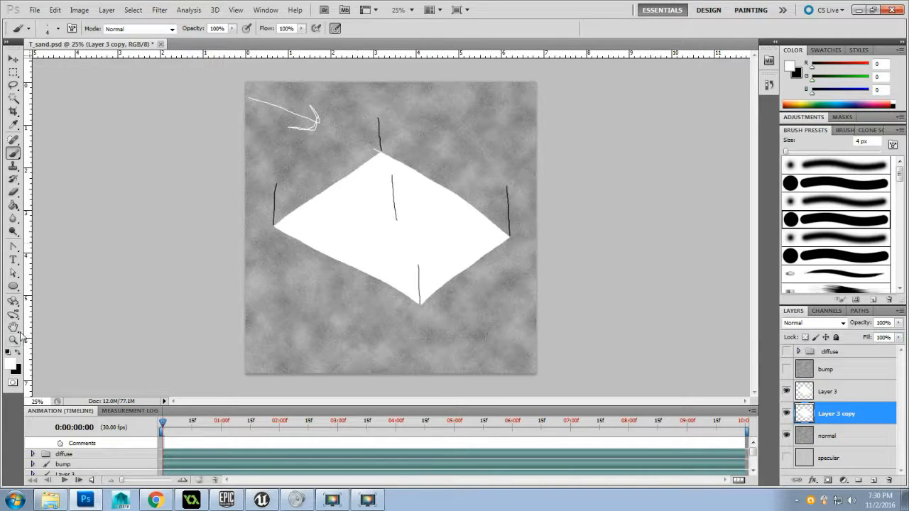
# Invert the colours of Layer 3 copy
pyautogui.click(19, 354)
pyautogui.click(13, 206)
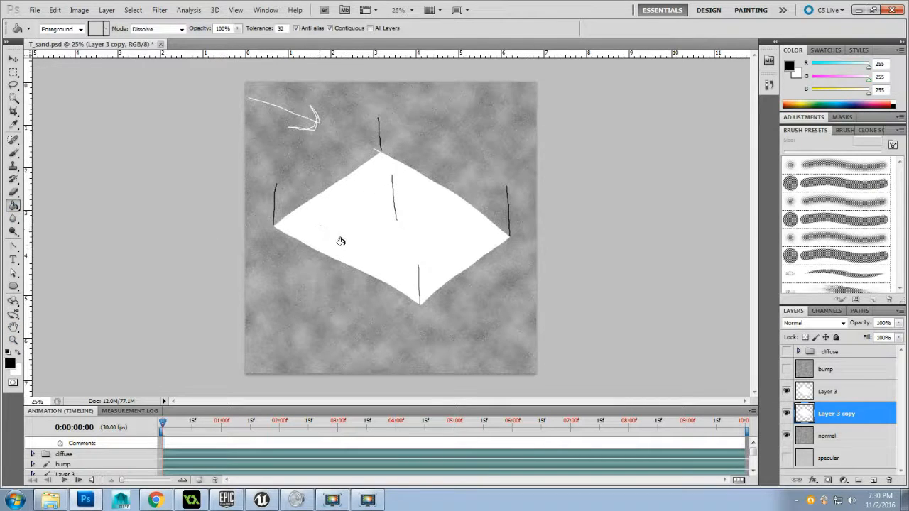
pyautogui.click(13, 59)
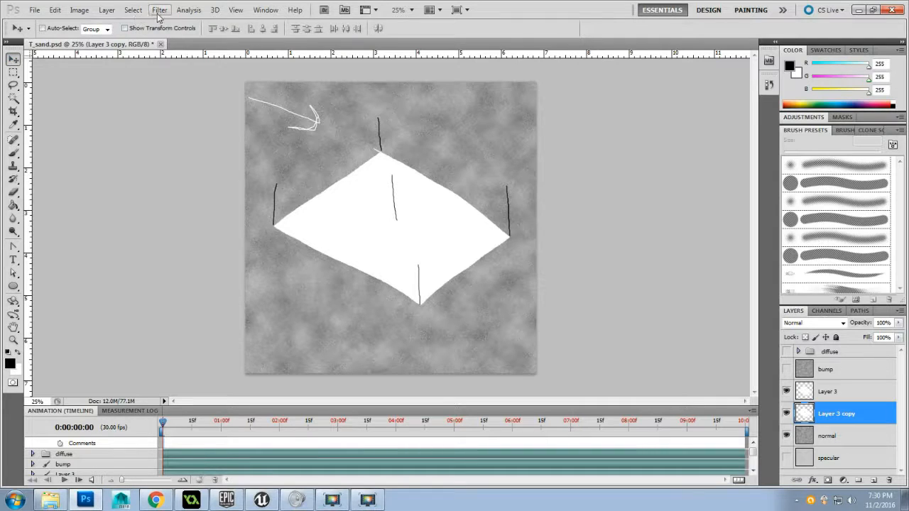
pyautogui.click(158, 13)
pyautogui.moveTo(79, 10)
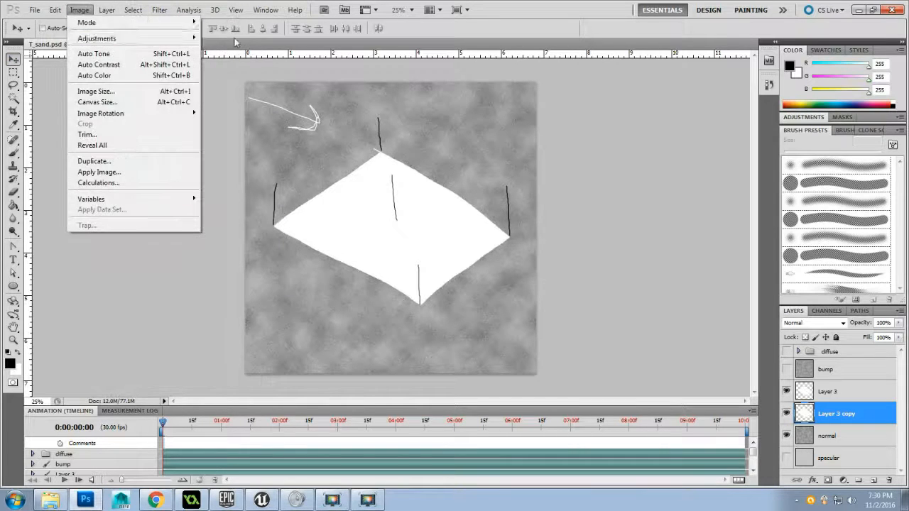
pyautogui.moveTo(197, 39)
pyautogui.click(234, 153)
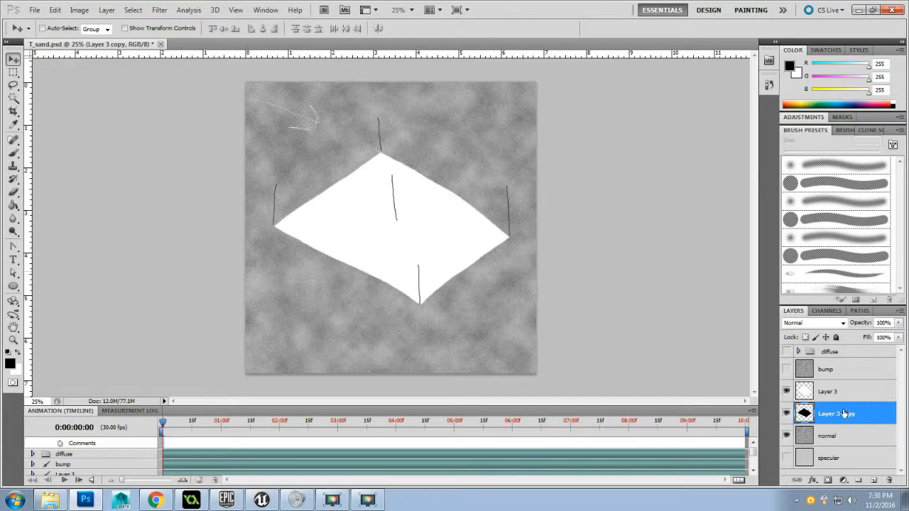
# Move the white diamond on Layer 3 up and slightly to the right of the black copy
pyautogui.moveTo(846, 411)
pyautogui.mouseDown()
pyautogui.moveTo(847, 391)
pyautogui.moveTo(846, 405)
pyautogui.mouseUp()
pyautogui.click(837, 395)
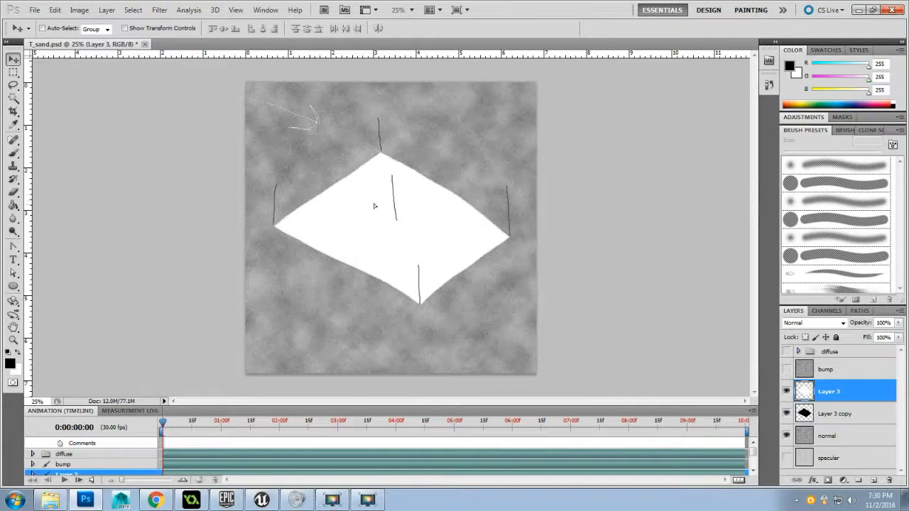
pyautogui.moveTo(376, 209); pyautogui.dragTo(373, 178)
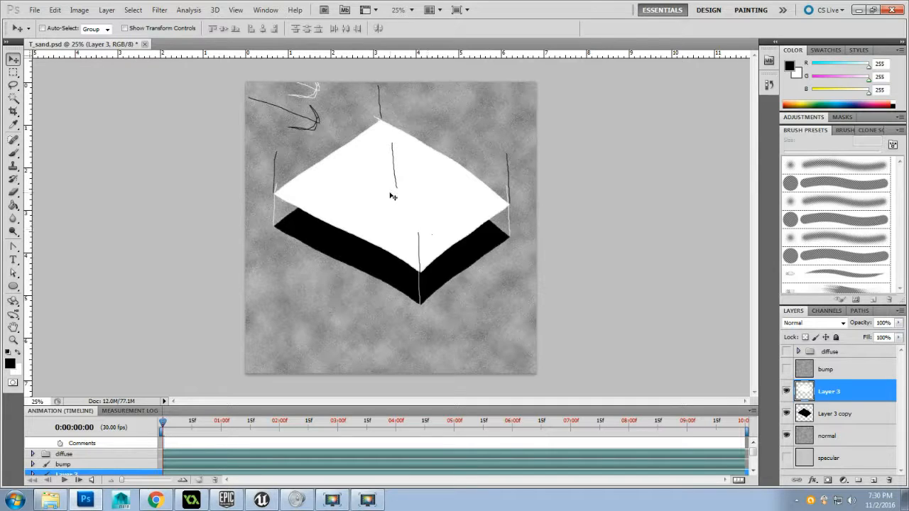
pyautogui.moveTo(395, 196); pyautogui.dragTo(411, 192)
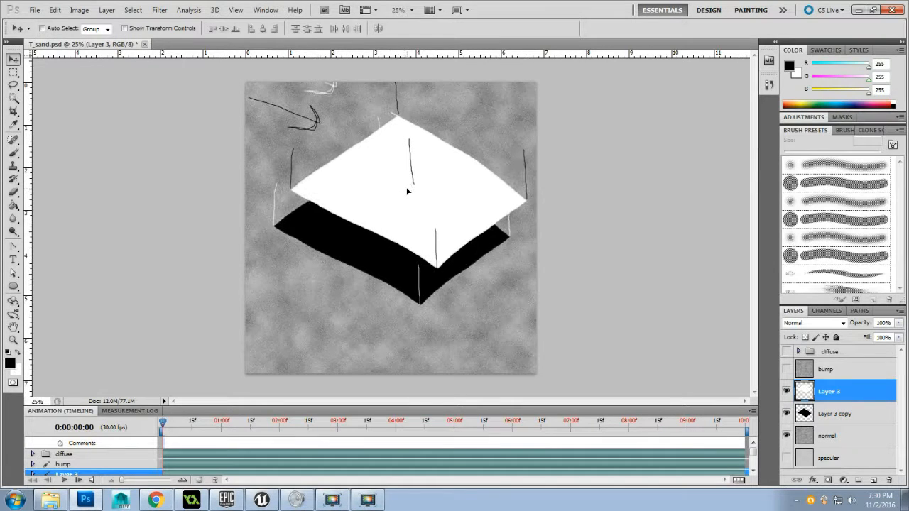
# Shift the black diamond slightly left and line up the white diamond directly above it
pyautogui.click(843, 415)
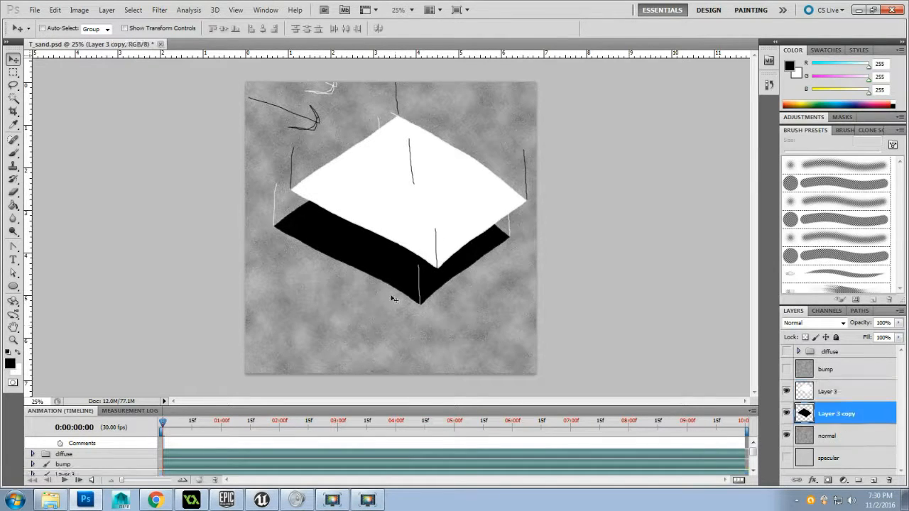
pyautogui.moveTo(387, 278)
pyautogui.mouseDown()
pyautogui.moveTo(397, 278)
pyautogui.moveTo(375, 278)
pyautogui.moveTo(396, 277)
pyautogui.moveTo(387, 278)
pyautogui.mouseUp()
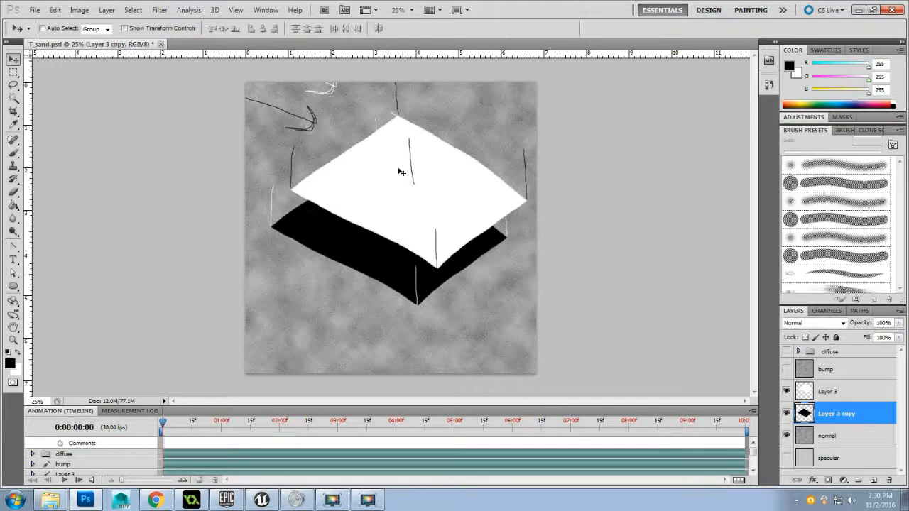
pyautogui.click(845, 400)
pyautogui.moveTo(441, 212)
pyautogui.mouseDown()
pyautogui.moveTo(416, 216)
pyautogui.moveTo(426, 210)
pyautogui.mouseUp()
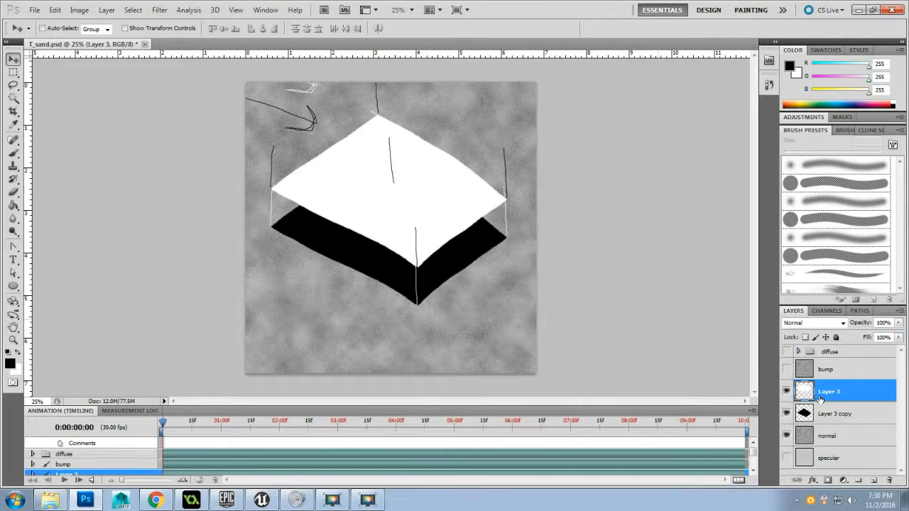
# Move the white diamond back down, hide both diamond layers and select the normal layer
pyautogui.click(786, 413)
pyautogui.moveTo(411, 190)
pyautogui.mouseDown()
pyautogui.moveTo(413, 240)
pyautogui.moveTo(418, 232)
pyautogui.mouseUp()
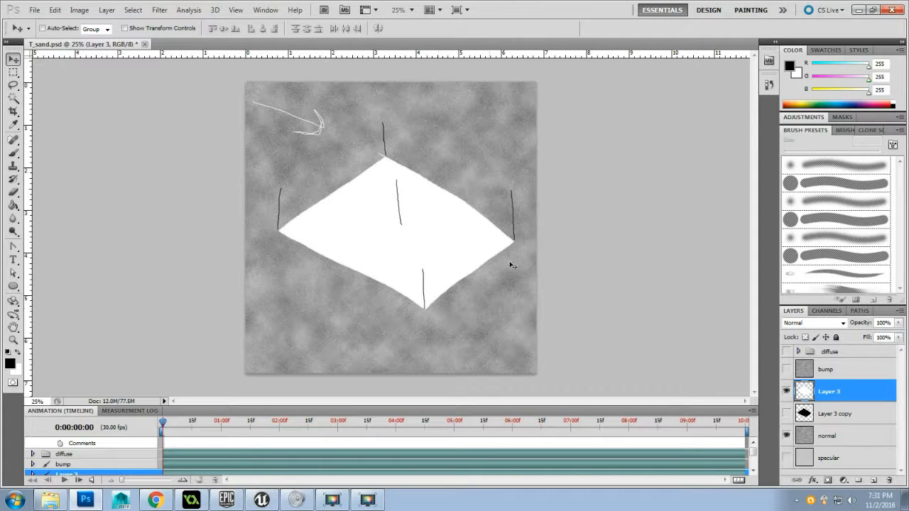
pyautogui.click(785, 392)
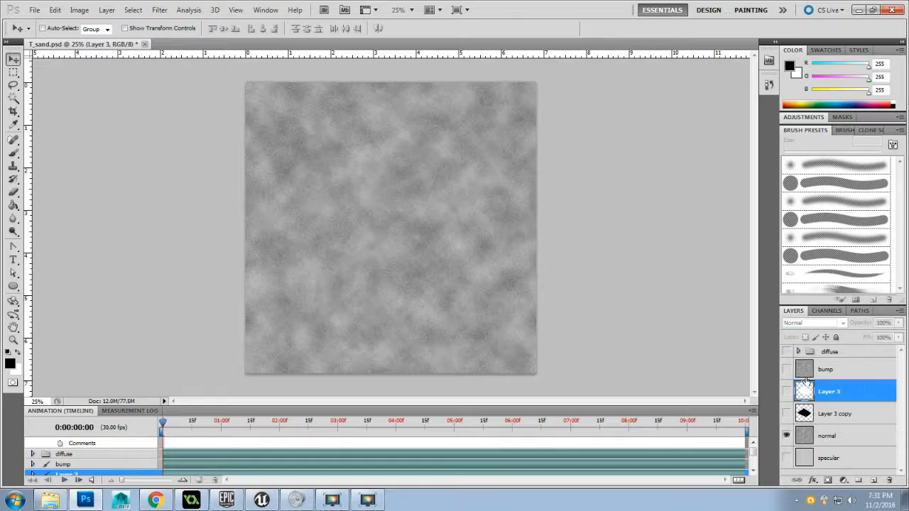
pyautogui.click(838, 440)
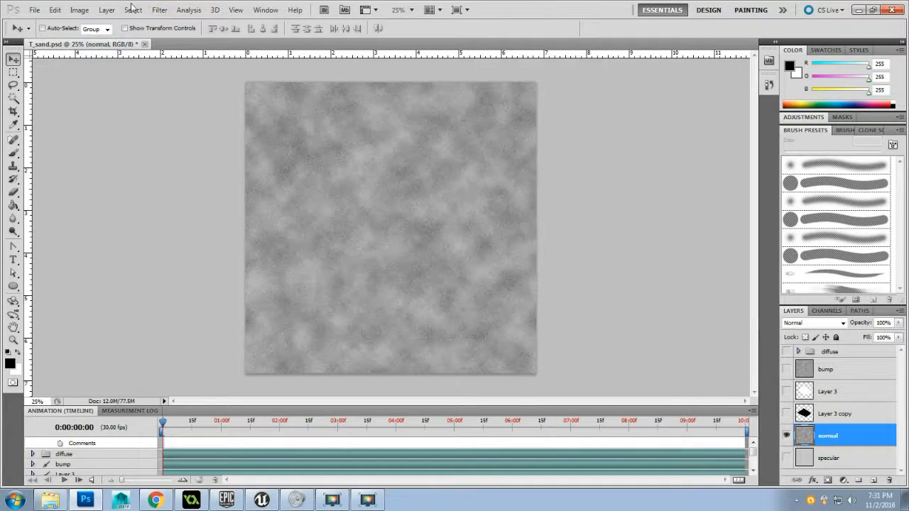
pyautogui.click(157, 10)
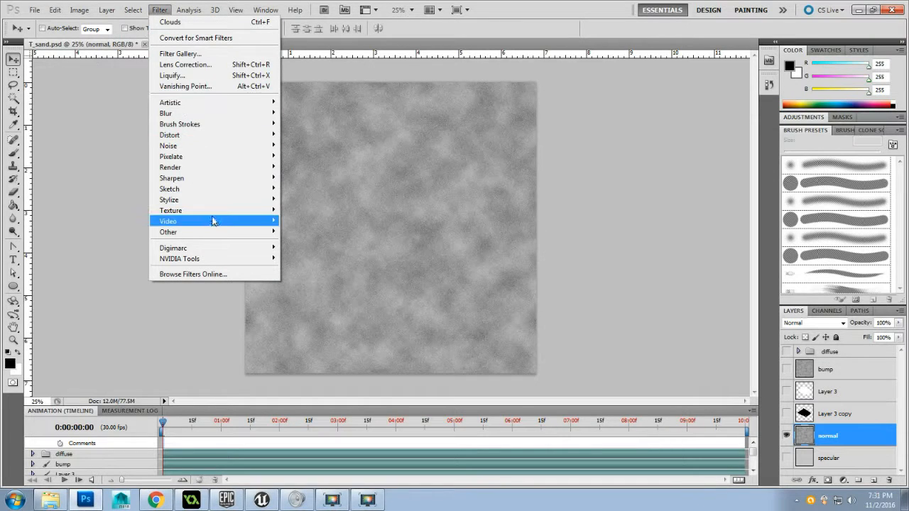
pyautogui.moveTo(224, 261)
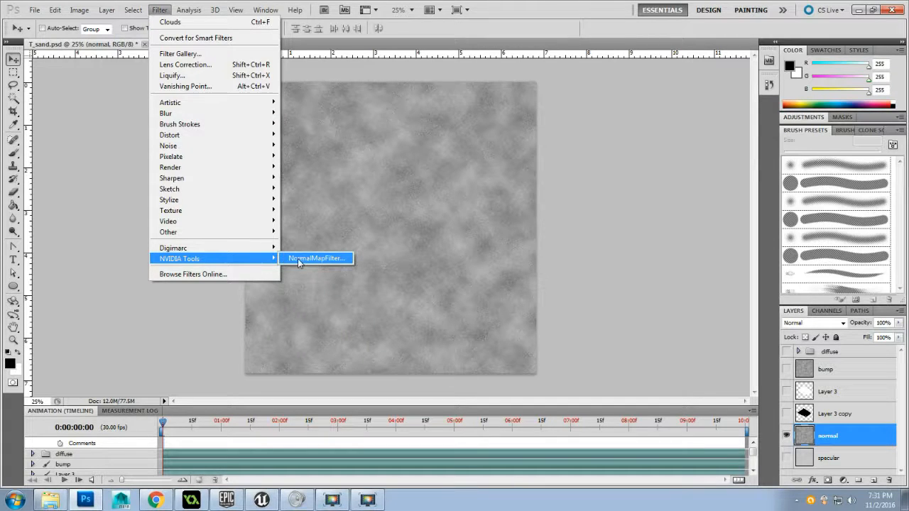
pyautogui.click(244, 295)
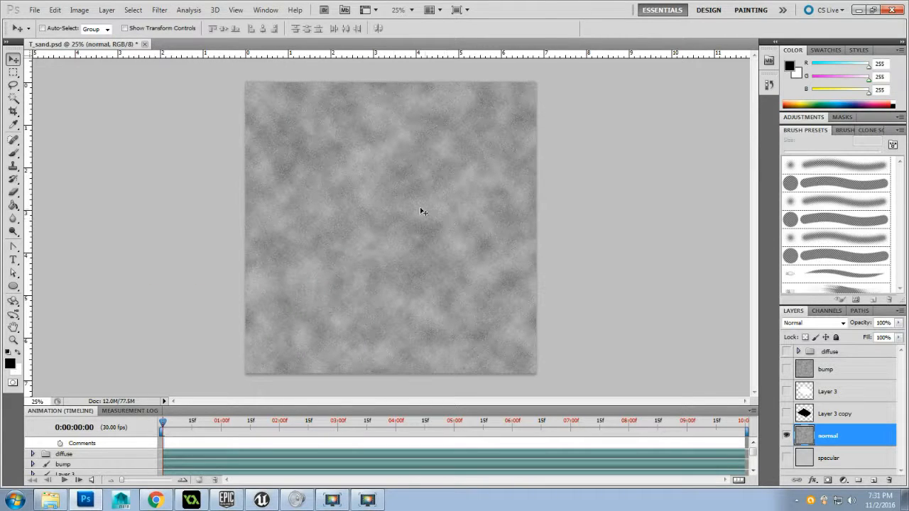
pyautogui.click(156, 500)
# Open the NVIDIA NormalMapFilter for the normal layer and place its dialog beside the texture
pyautogui.click(160, 10)
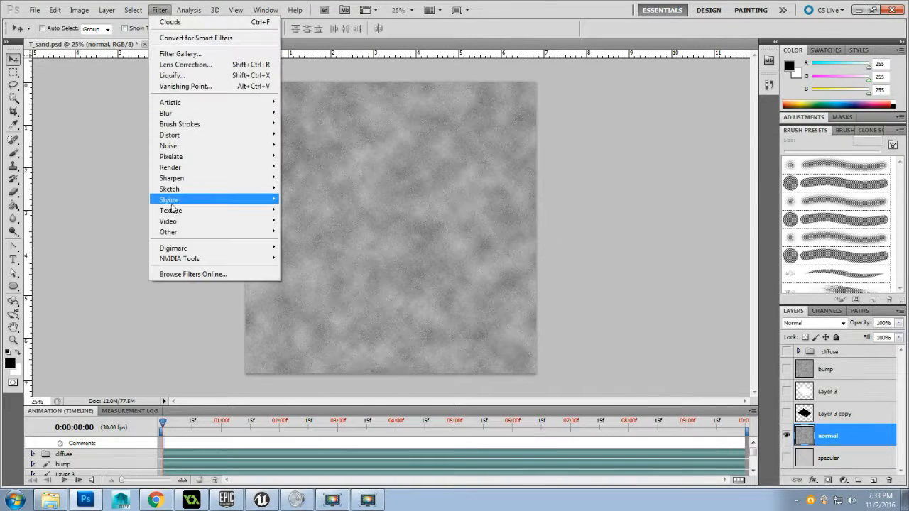
pyautogui.moveTo(193, 260)
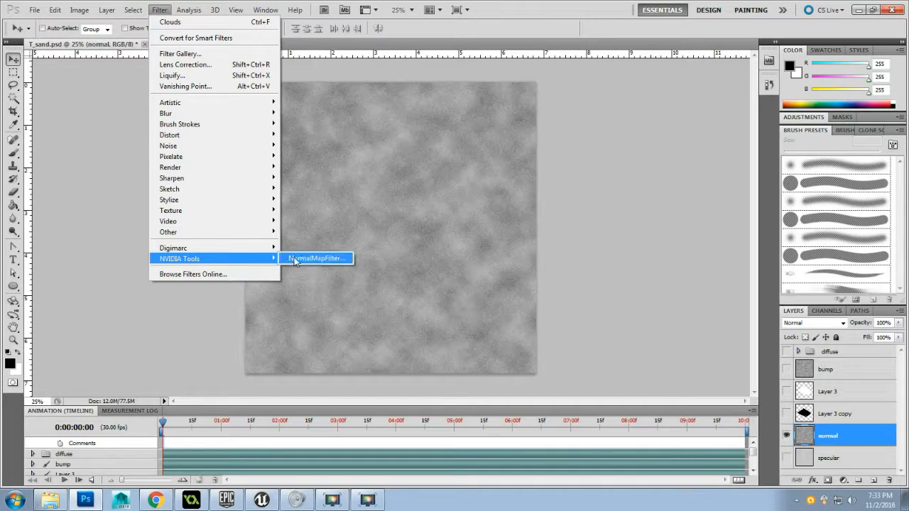
pyautogui.click(317, 259)
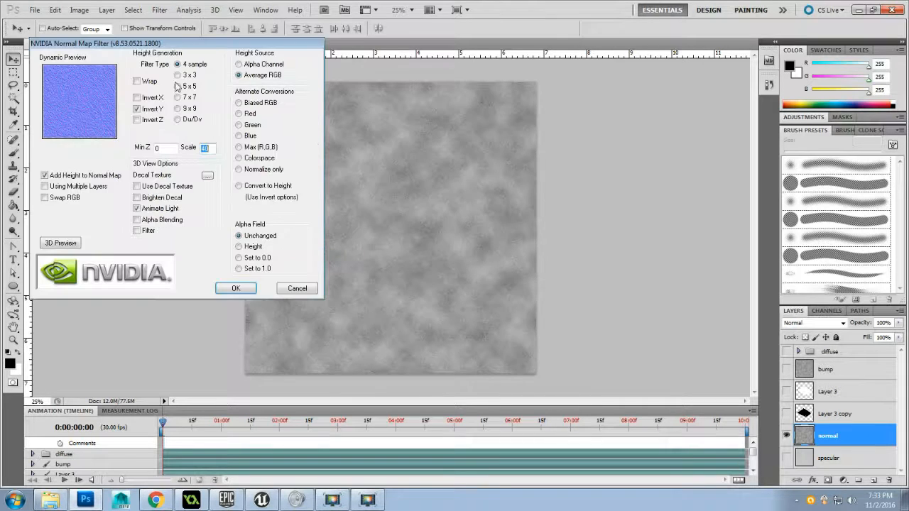
pyautogui.moveTo(162, 70); pyautogui.dragTo(574, 91)
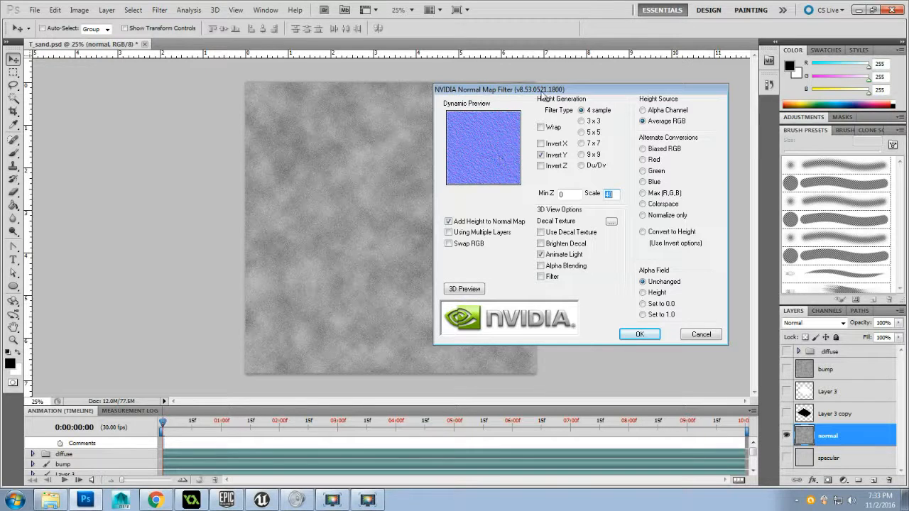
pyautogui.moveTo(543, 91); pyautogui.dragTo(520, 90)
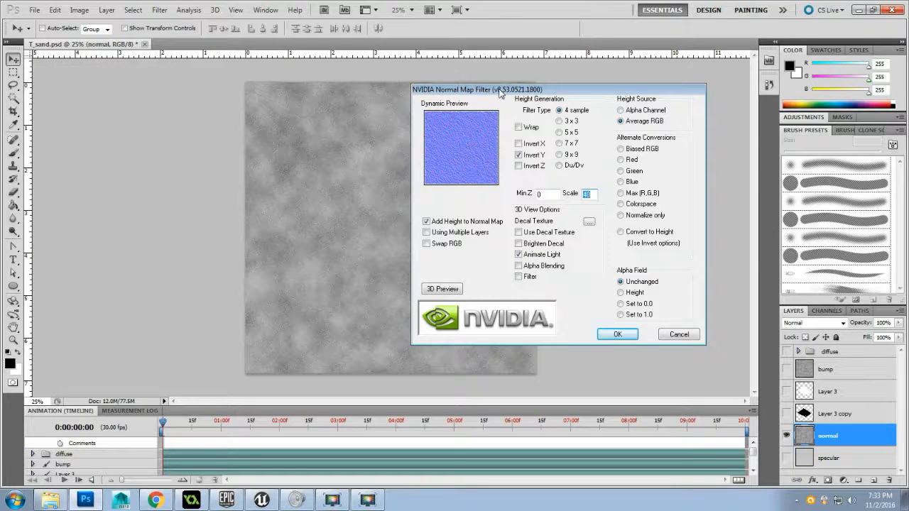
pyautogui.moveTo(502, 90)
pyautogui.mouseDown()
pyautogui.moveTo(502, 125)
pyautogui.moveTo(501, 107)
pyautogui.mouseUp()
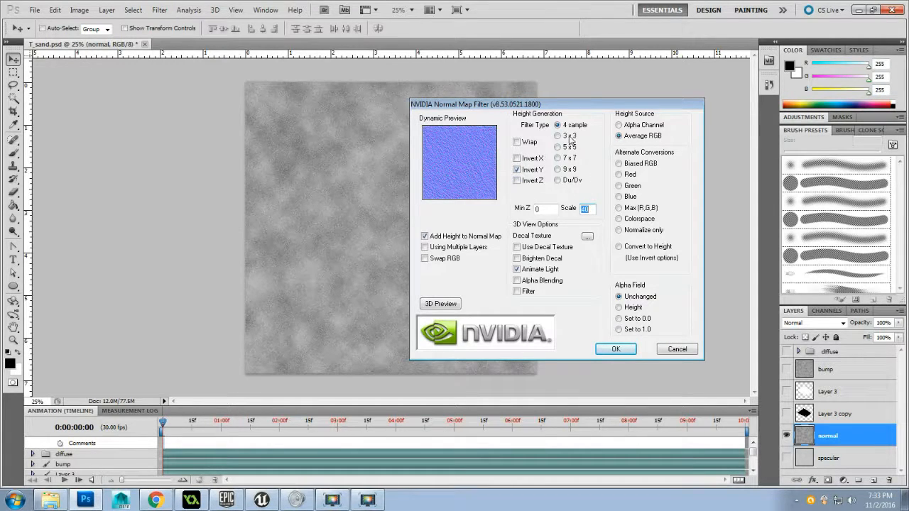
# Try toggling the Invert Y, Invert Z and Invert X options of the normal map filter
pyautogui.click(517, 170)
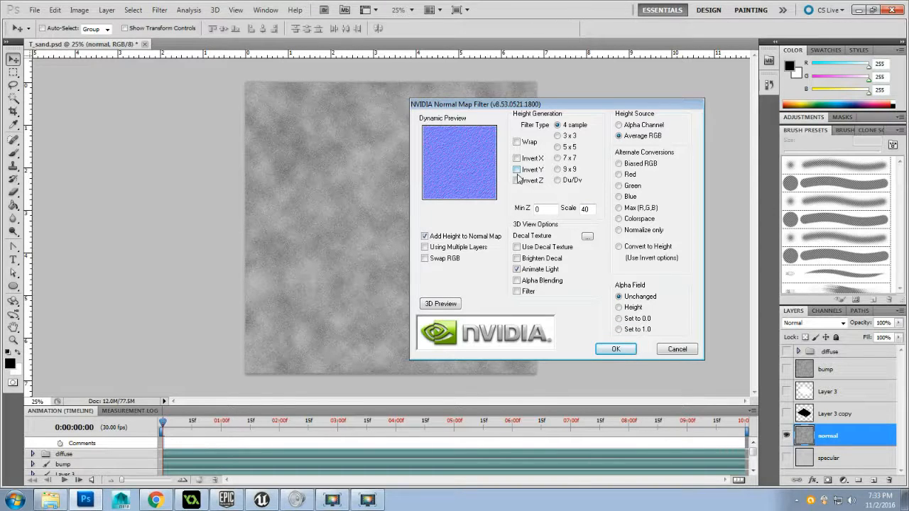
pyautogui.click(517, 181)
pyautogui.click(517, 181)
pyautogui.click(516, 170)
pyautogui.click(517, 158)
# Try the Biased RGB, Red, Blue, Max (R,G,B) and Colorspace conversions, then return the height source to Average RGB
pyautogui.click(619, 164)
pyautogui.click(619, 174)
pyautogui.click(619, 196)
pyautogui.click(619, 208)
pyautogui.click(619, 219)
pyautogui.click(621, 137)
# Set the normal map scale to 40 and apply the filter to the normal layer
pyautogui.doubleClick(582, 208)
pyautogui.write('40')
pyautogui.click(555, 209)
pyautogui.click(537, 208)
pyautogui.moveTo(586, 210); pyautogui.dragTo(575, 207)
pyautogui.click(613, 350)
pyautogui.click(613, 349)
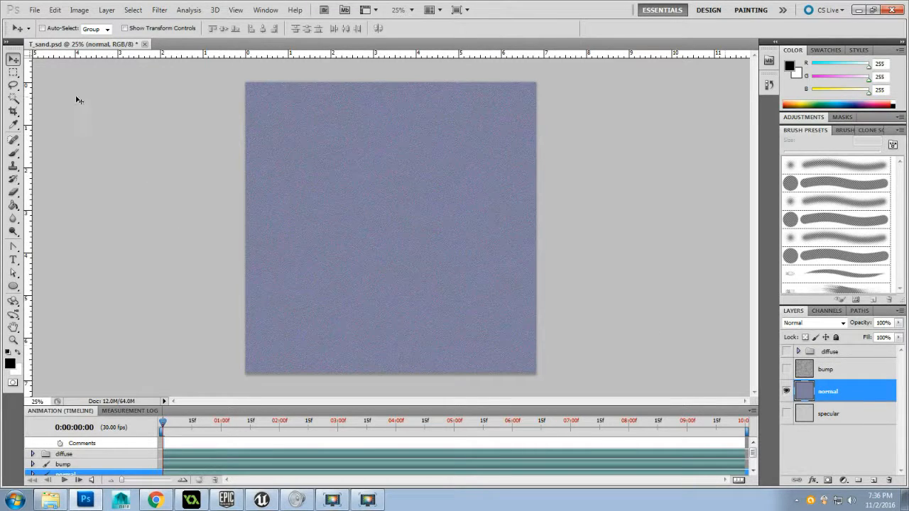
# Export the normal layer as a Targa copy named T_sand_N in the Texture Maps folder, accepting the Targa options
pyautogui.click(34, 10)
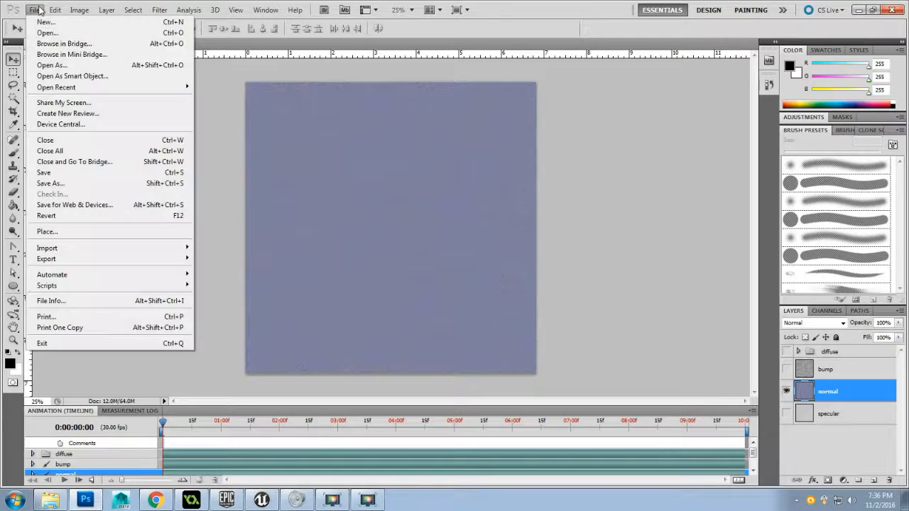
pyautogui.click(53, 186)
pyautogui.write('T_sand.psd')
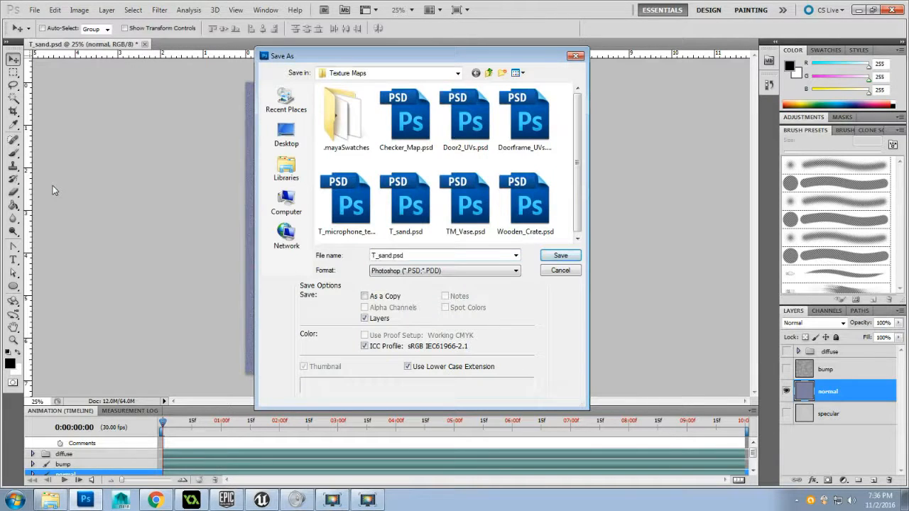
pyautogui.press('BackSpace')
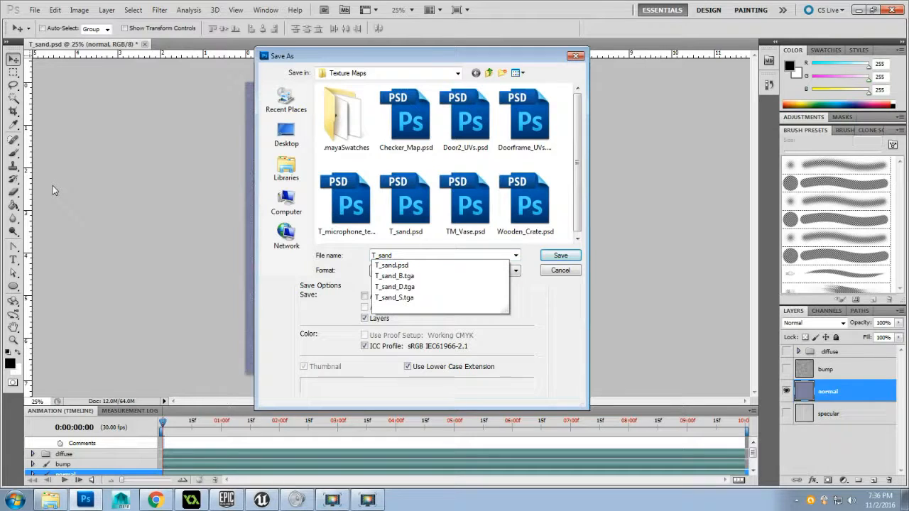
pyautogui.write('_N')
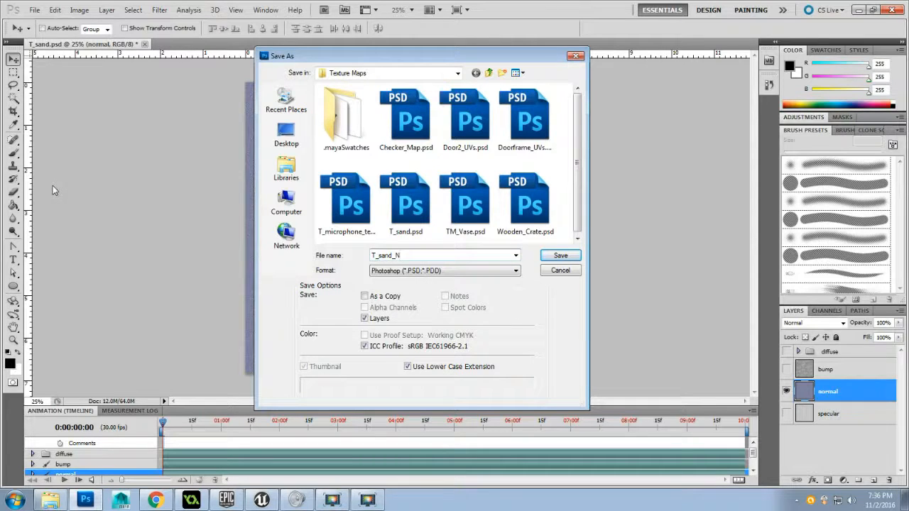
pyautogui.click(420, 273)
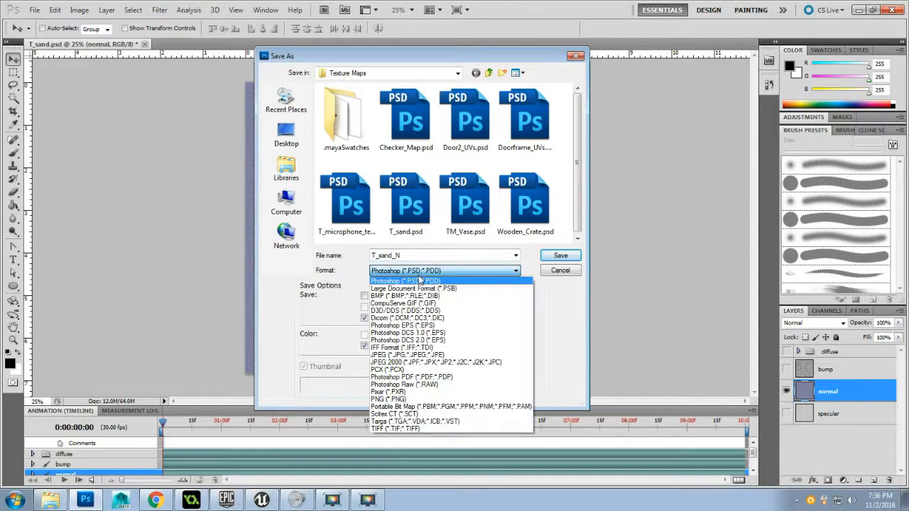
pyautogui.click(451, 424)
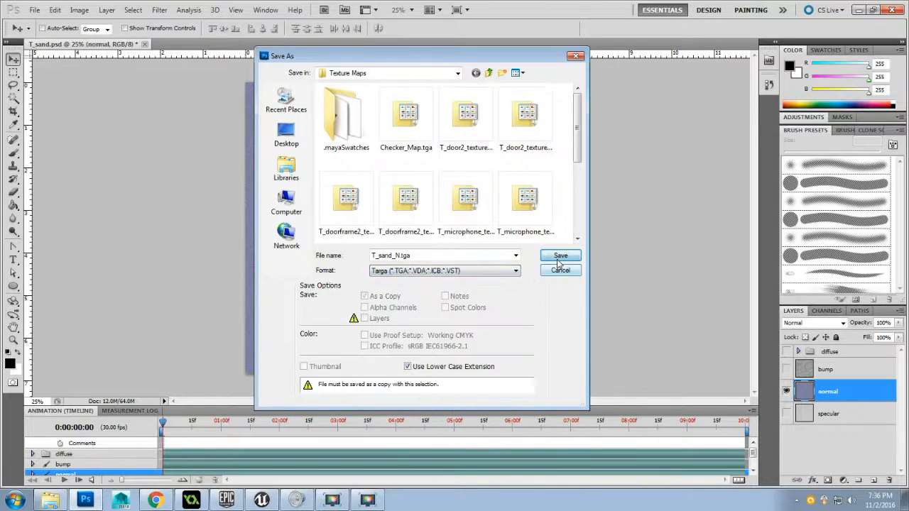
pyautogui.click(558, 254)
pyautogui.click(250, 164)
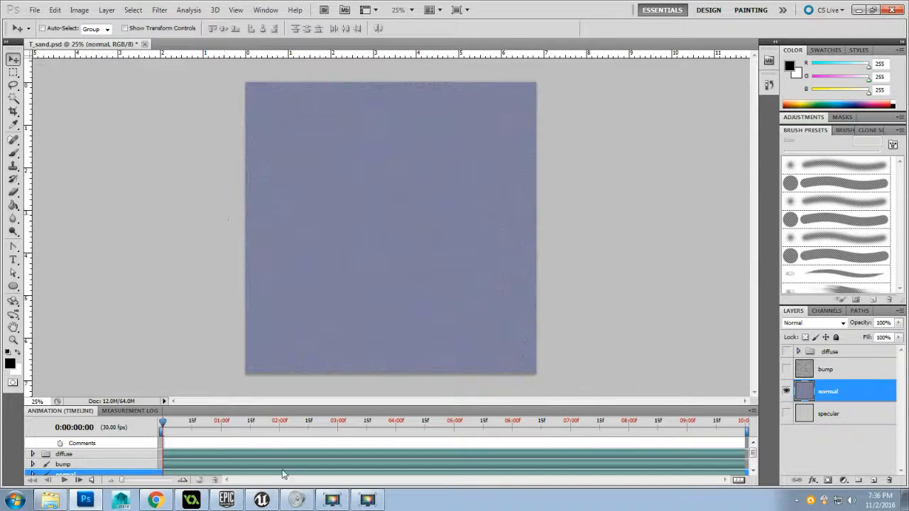
# Switch to the Unreal Editor, change from landscape sculpting to Place mode and save all of the project's changes
pyautogui.click(262, 500)
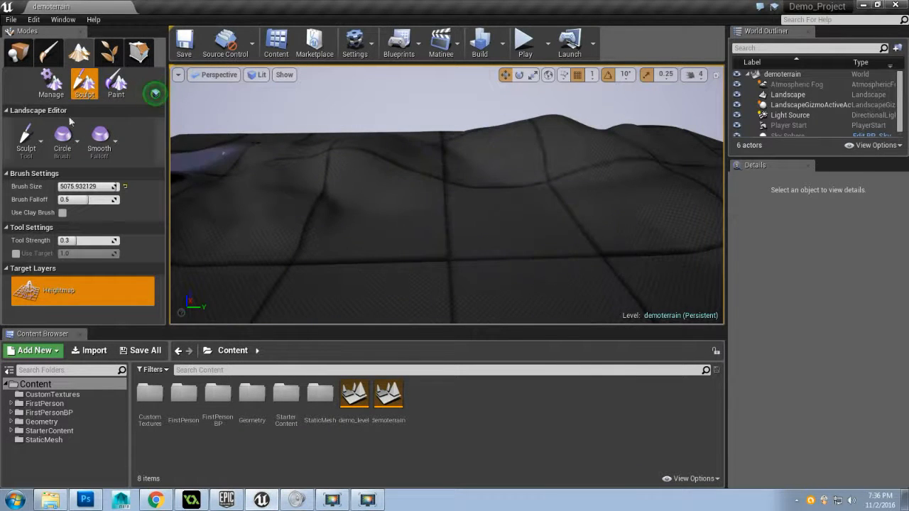
pyautogui.click(19, 51)
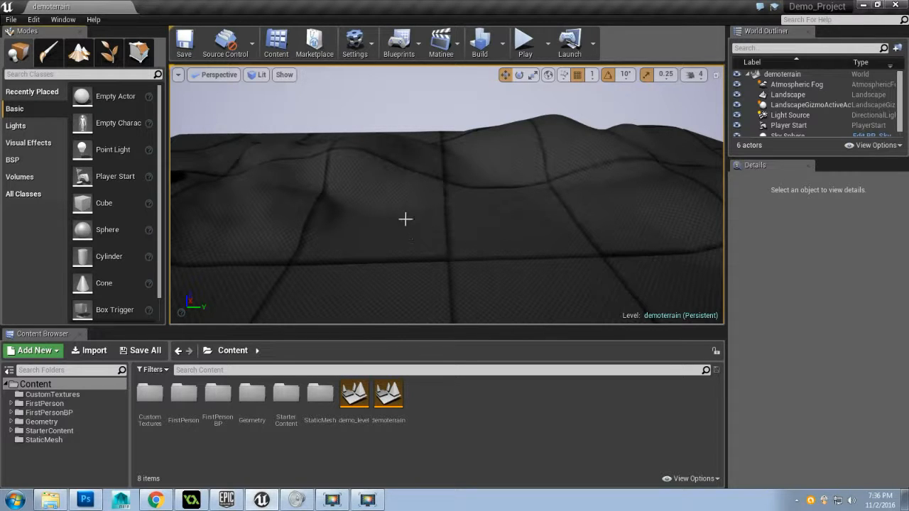
pyautogui.moveTo(380, 230)
pyautogui.mouseDown()
pyautogui.moveTo(419, 226)
pyautogui.moveTo(284, 231)
pyautogui.moveTo(398, 230)
pyautogui.moveTo(334, 230)
pyautogui.moveTo(397, 229)
pyautogui.moveTo(383, 224)
pyautogui.mouseUp()
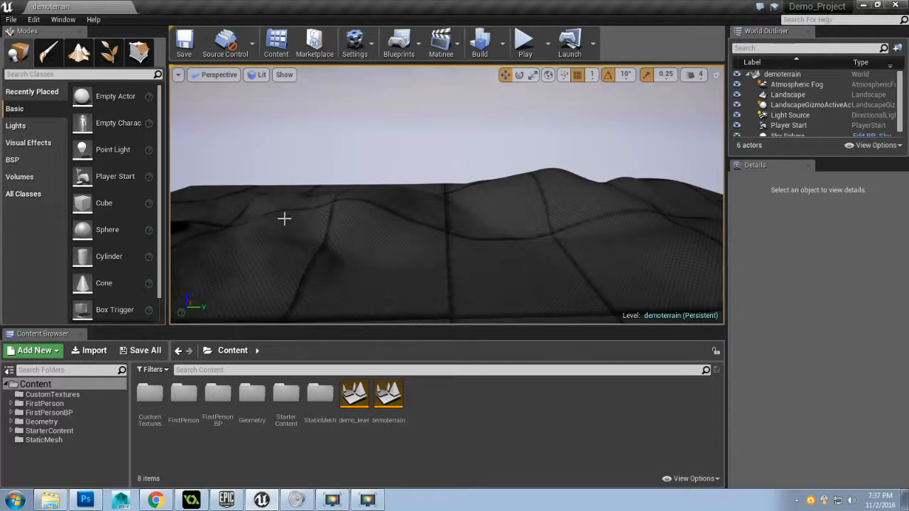
pyautogui.click(11, 19)
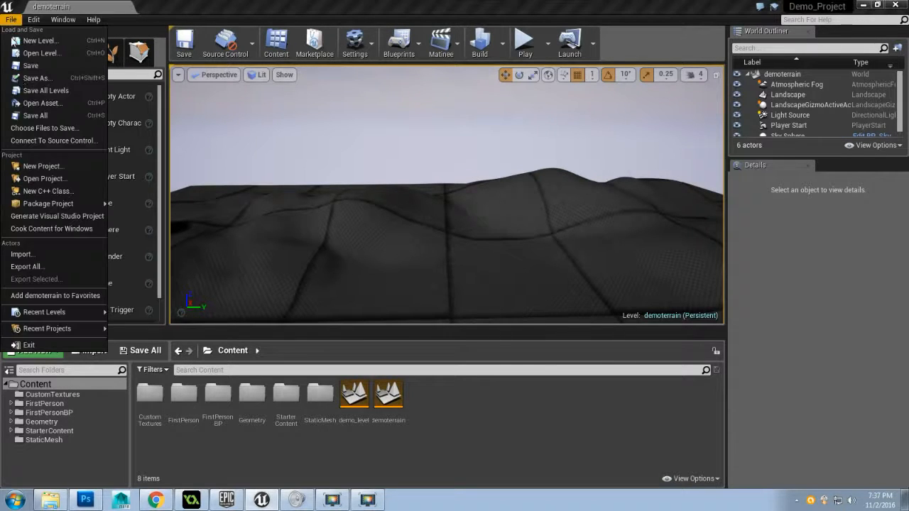
pyautogui.click(55, 114)
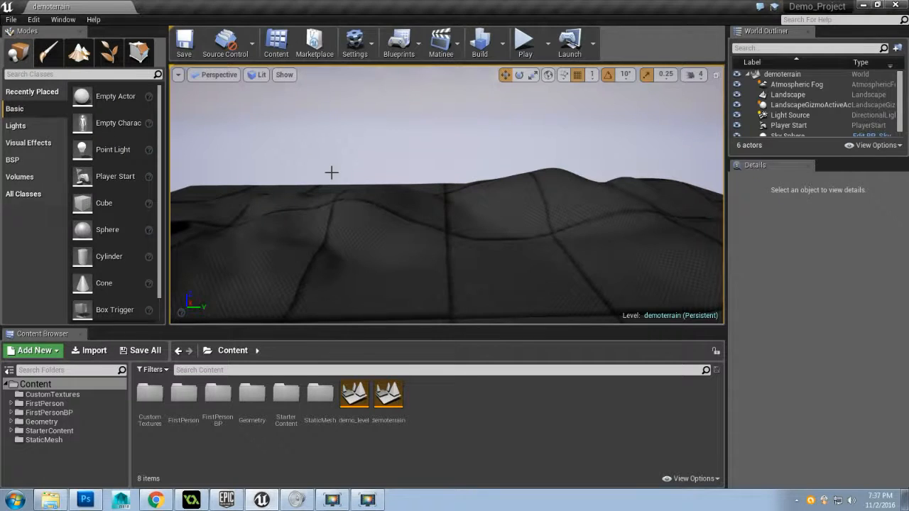
# Import T_sand_B, T_sand_D, T_sand_N and T_sand_S Targa files from the Texture Maps folder into the project's Content folder
pyautogui.moveTo(328, 184); pyautogui.dragTo(401, 271)
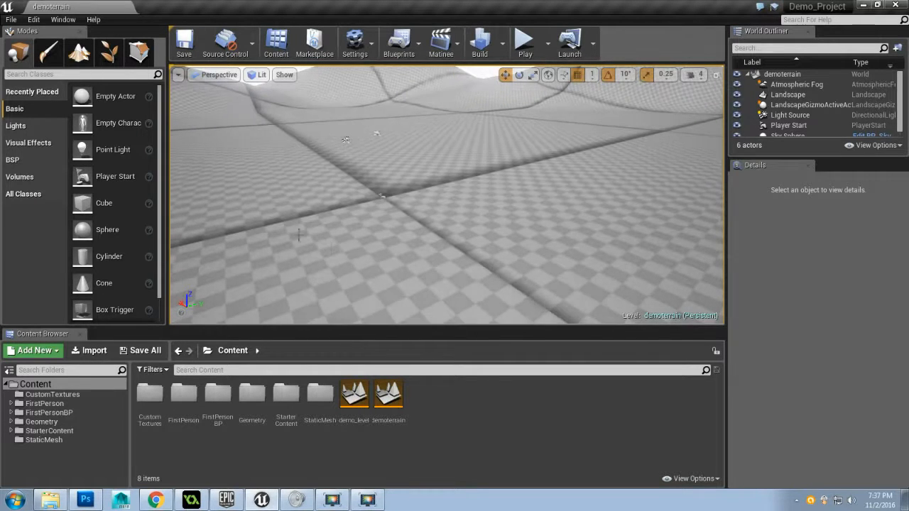
pyautogui.click(50, 500)
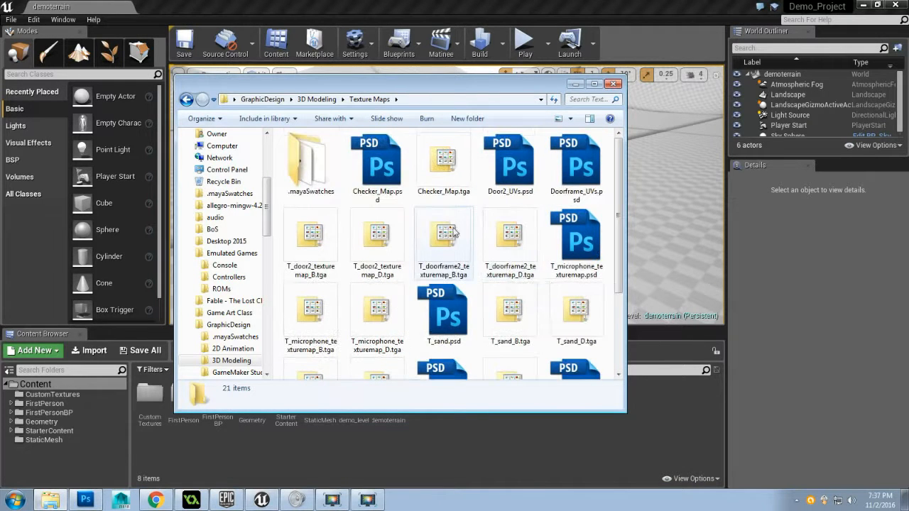
pyautogui.scroll(-3, 478, 240)
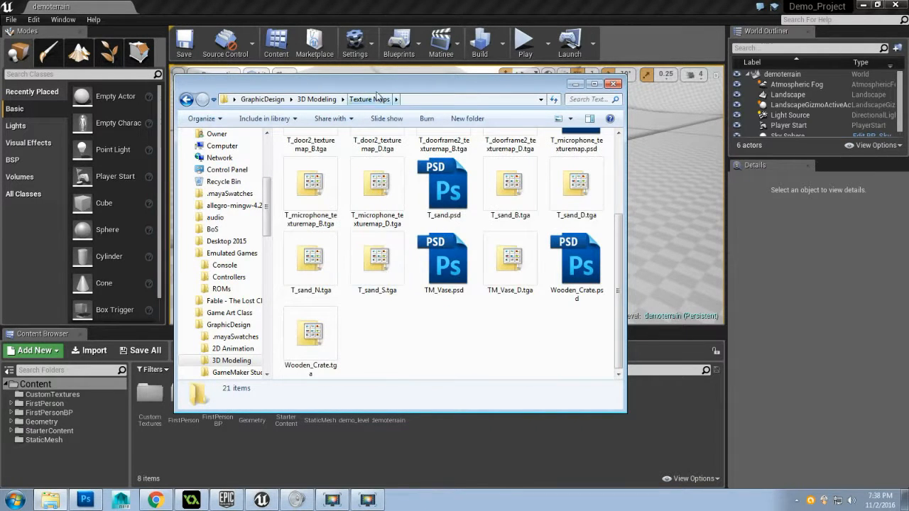
pyautogui.moveTo(378, 90); pyautogui.dragTo(670, 44)
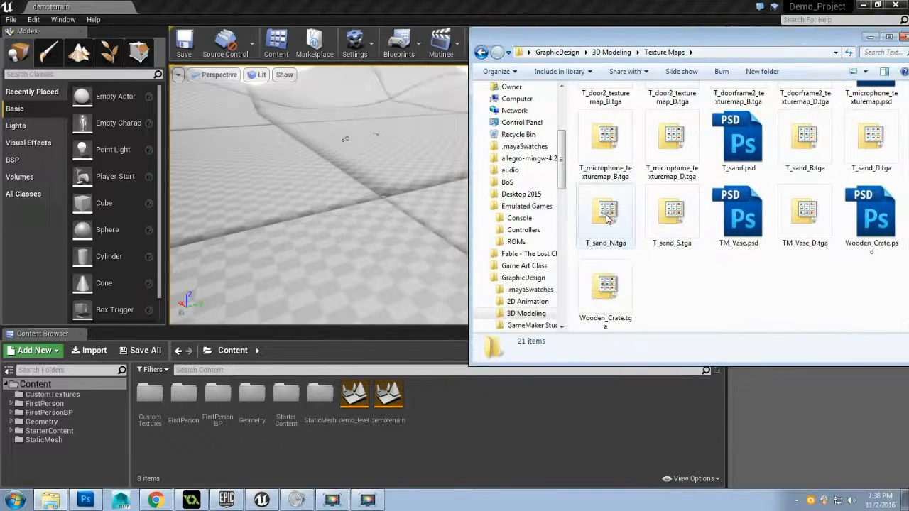
pyautogui.click(801, 160)
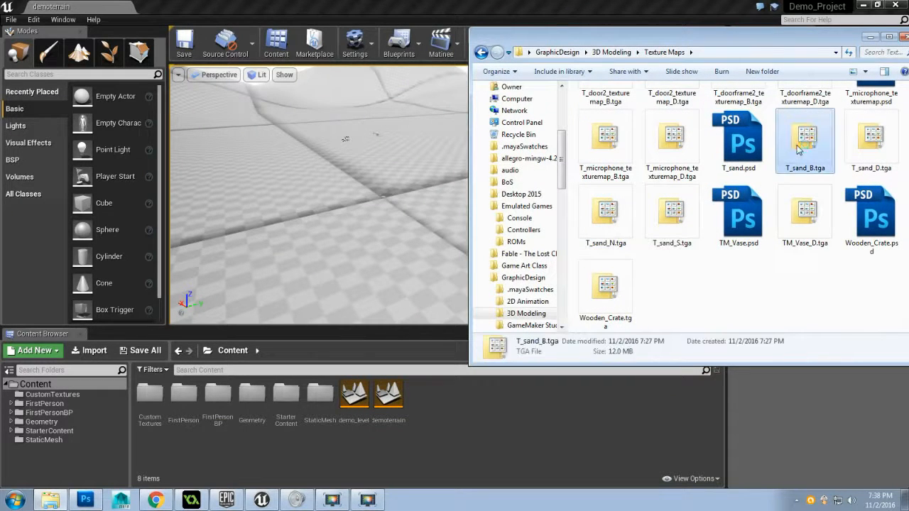
pyautogui.keyDown('ctrl'); pyautogui.click(872, 142); pyautogui.keyUp('ctrl')
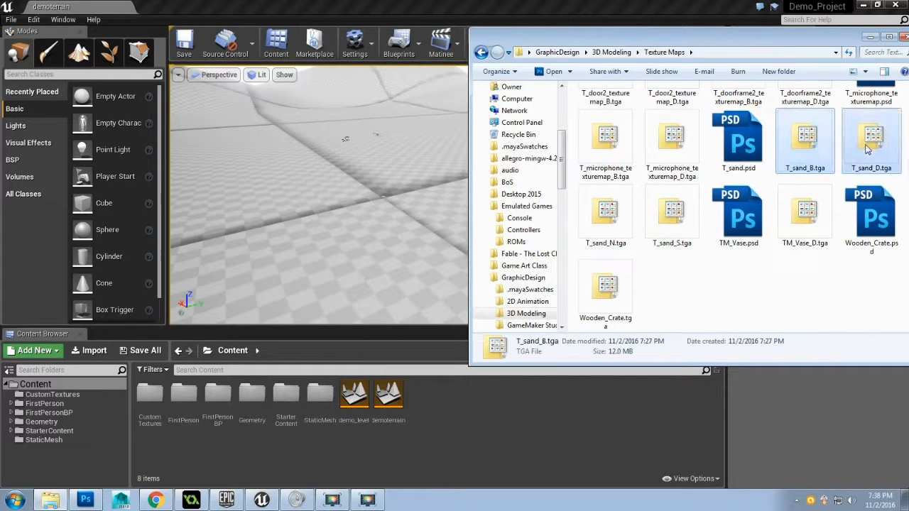
pyautogui.keyDown('ctrl'); pyautogui.click(620, 244); pyautogui.keyUp('ctrl')
pyautogui.keyDown('ctrl'); pyautogui.click(672, 220); pyautogui.keyUp('ctrl')
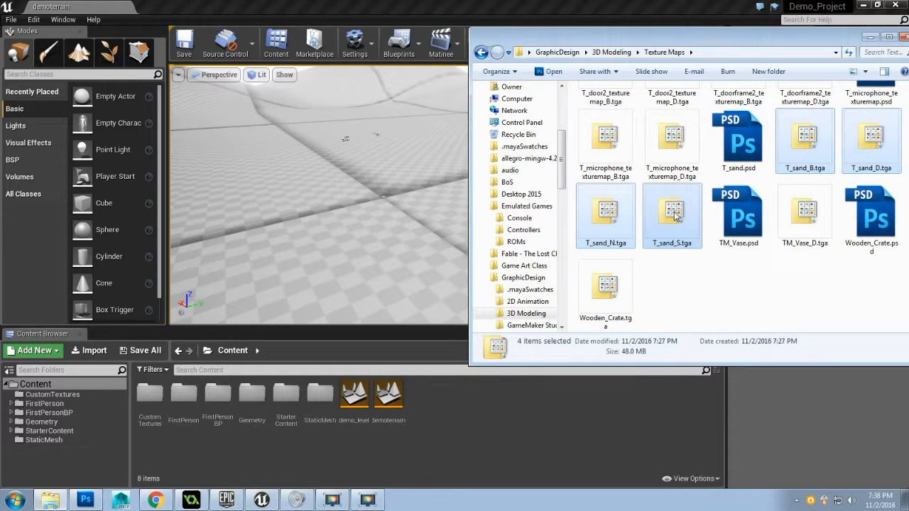
pyautogui.moveTo(675, 217); pyautogui.dragTo(508, 428)
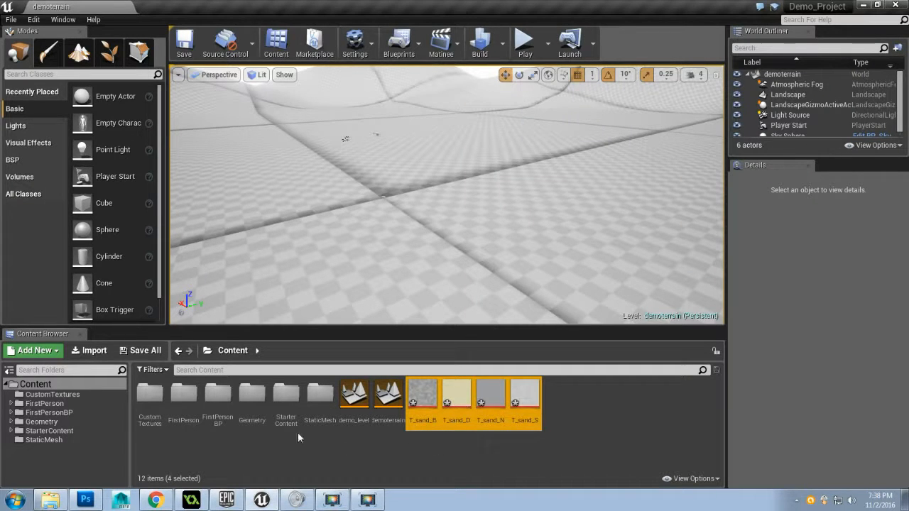
# Create a new folder named Textures inside the Content folder
pyautogui.click(32, 352)
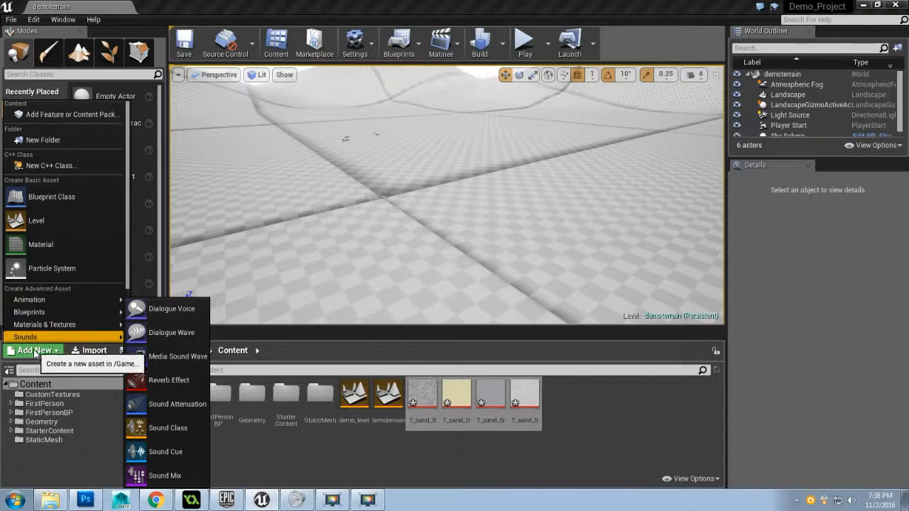
pyautogui.click(79, 139)
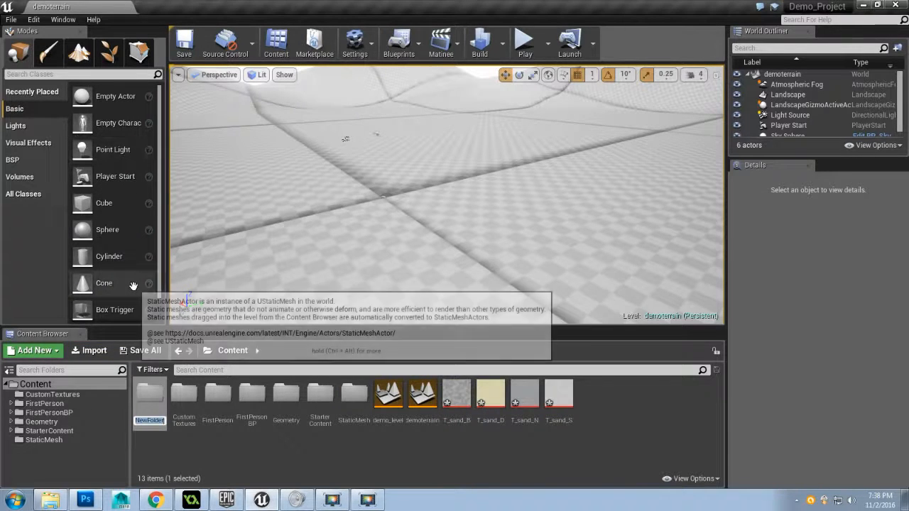
pyautogui.write('Textures')
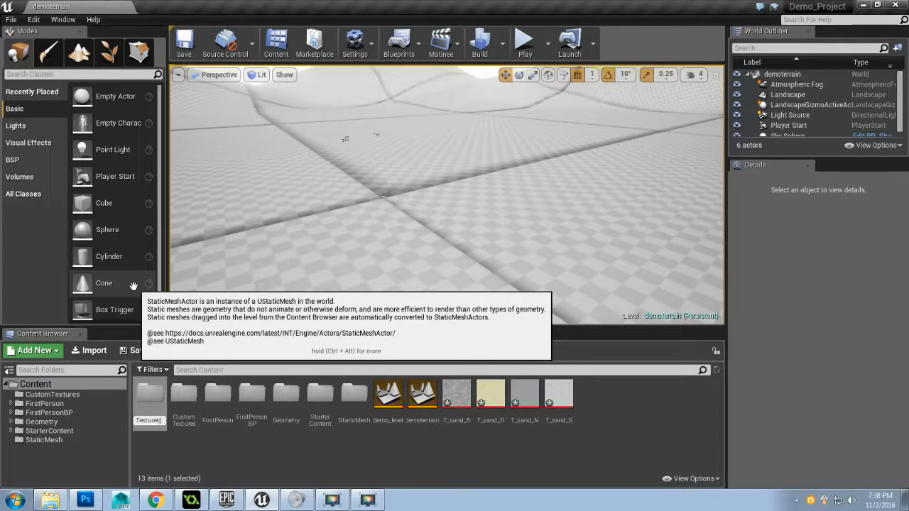
pyautogui.press('BackSpace')
pyautogui.press('BackSpace')
pyautogui.press('BackSpace')
pyautogui.press('BackSpace')
pyautogui.press('BackSpace')
pyautogui.press('BackSpace')
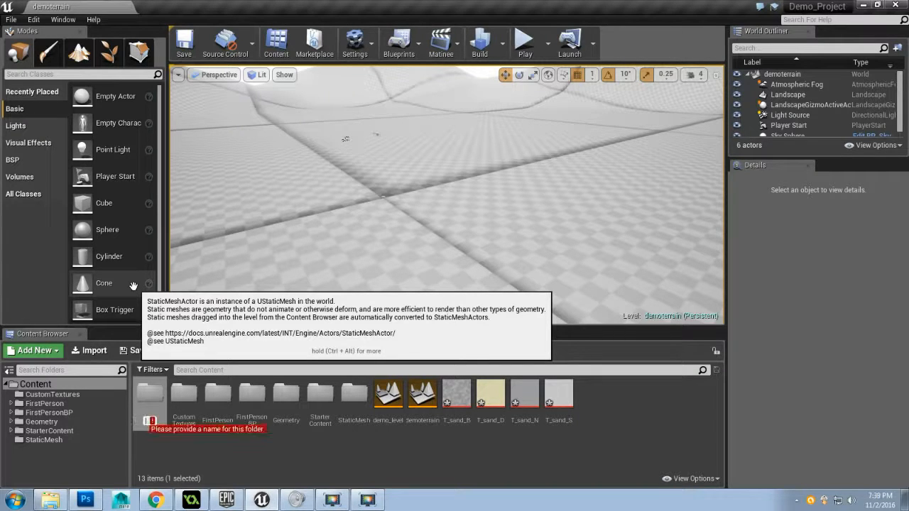
pyautogui.write('Textures')
pyautogui.press('Return')
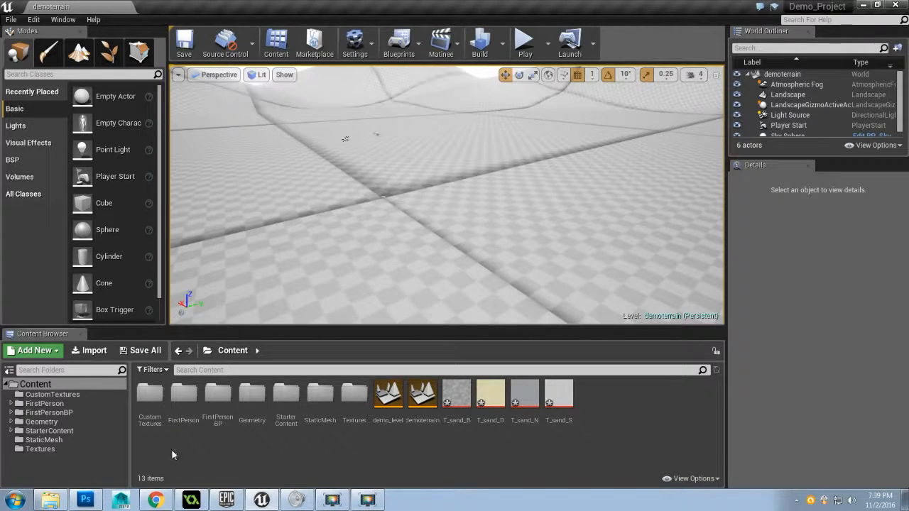
# Delete the new Textures folder from the Content folder
pyautogui.click(355, 399)
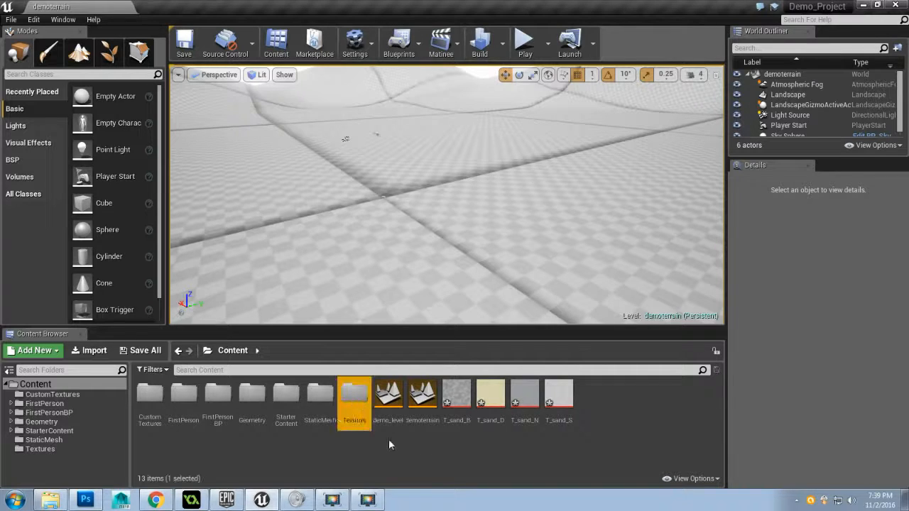
pyautogui.press('Delete')
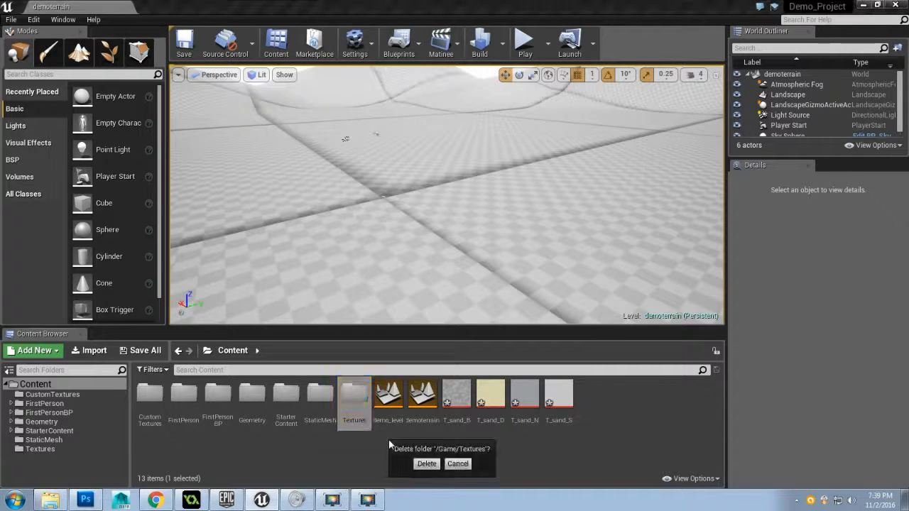
pyautogui.click(428, 464)
# Move the T_sand_B, T_sand_D, T_sand_N and T_sand_S textures into the CustomTextures folder
pyautogui.click(150, 398)
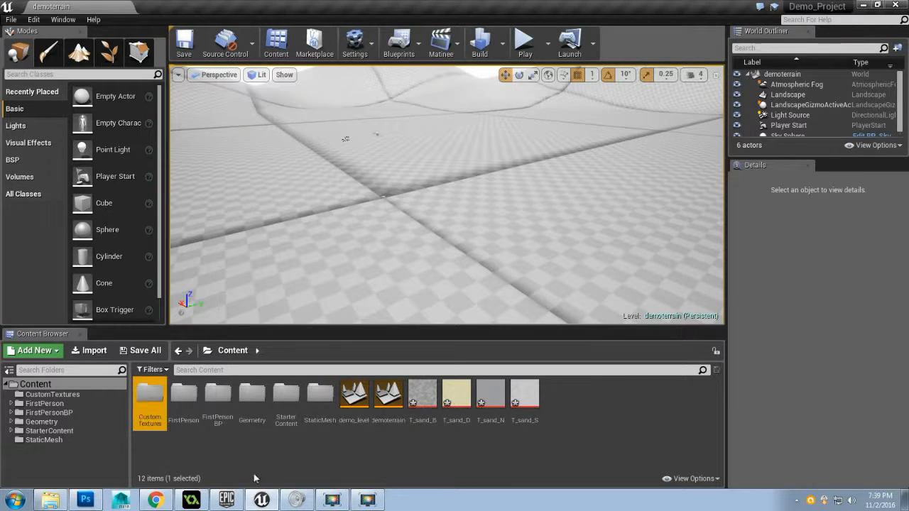
pyautogui.click(422, 398)
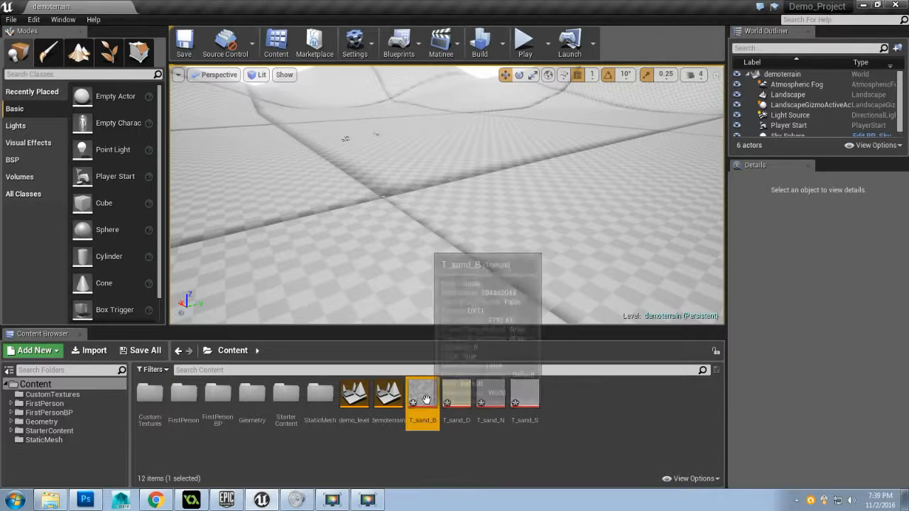
pyautogui.keyDown('shift'); pyautogui.click(516, 403); pyautogui.keyUp('shift')
pyautogui.moveTo(423, 397); pyautogui.dragTo(146, 403)
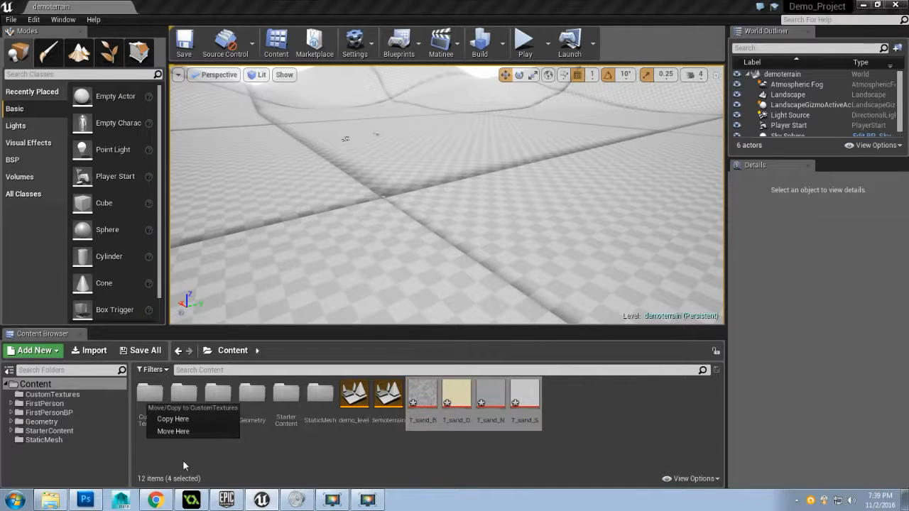
pyautogui.click(189, 432)
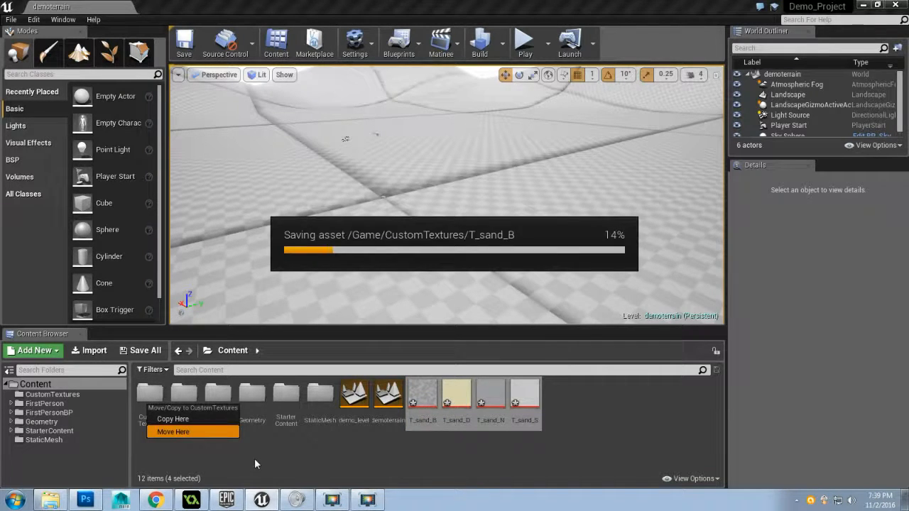
# Open the CustomTextures folder and select the T_sand_B texture
pyautogui.doubleClick(151, 396)
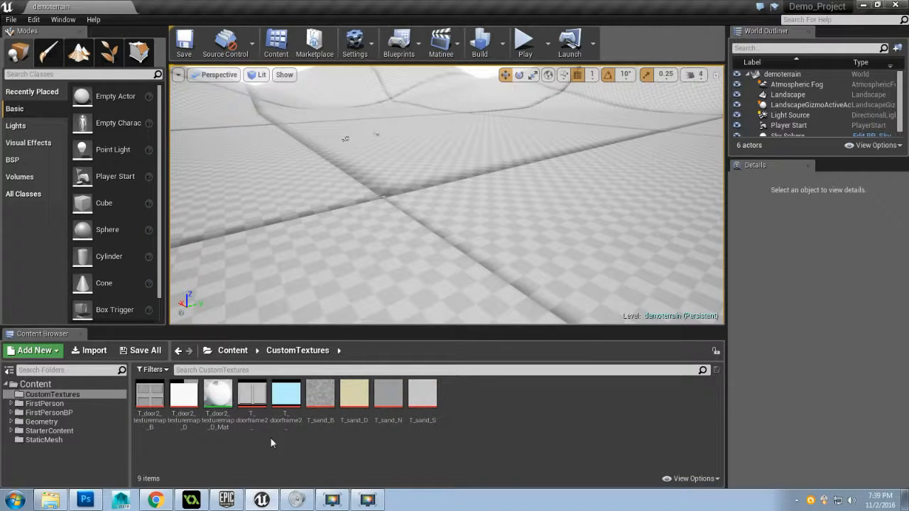
pyautogui.moveTo(388, 402)
pyautogui.click(326, 418)
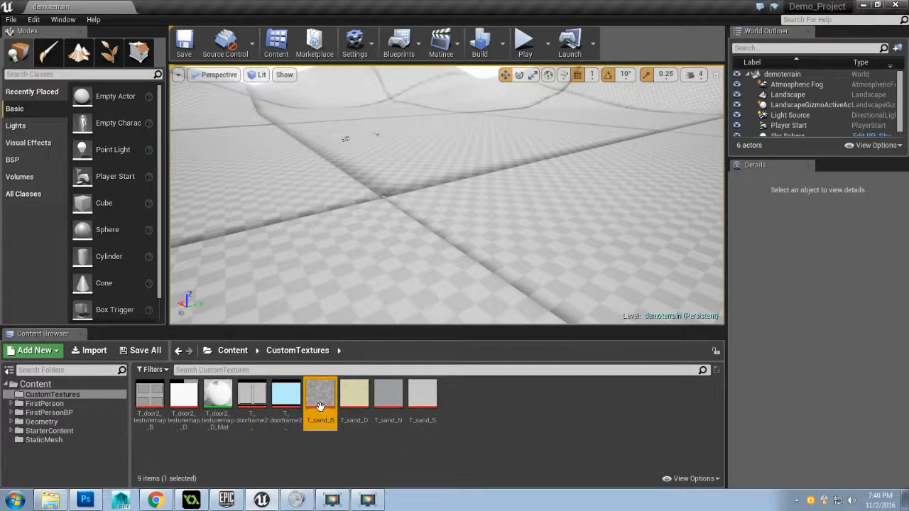
# Create a material named T_sand_D_Mat from the T_sand_D texture in CustomTextures and save all assets
pyautogui.click(354, 399)
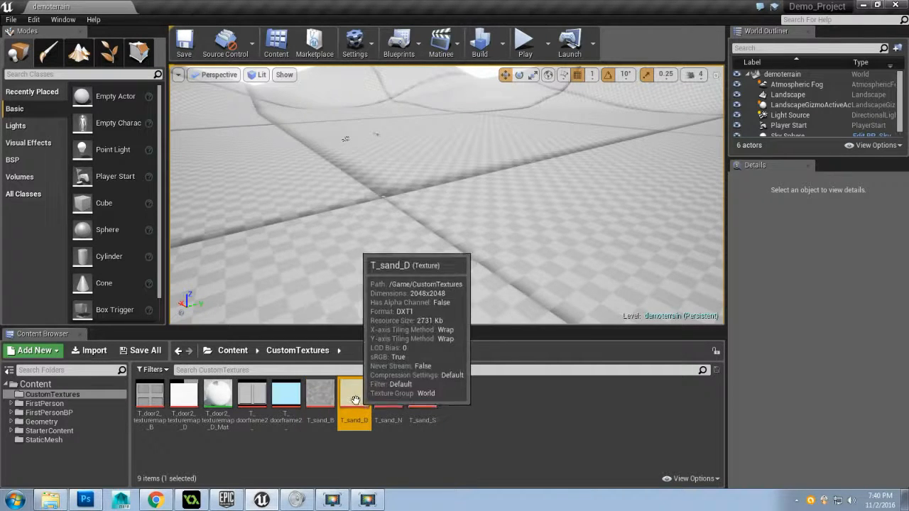
pyautogui.rightClick(354, 400)
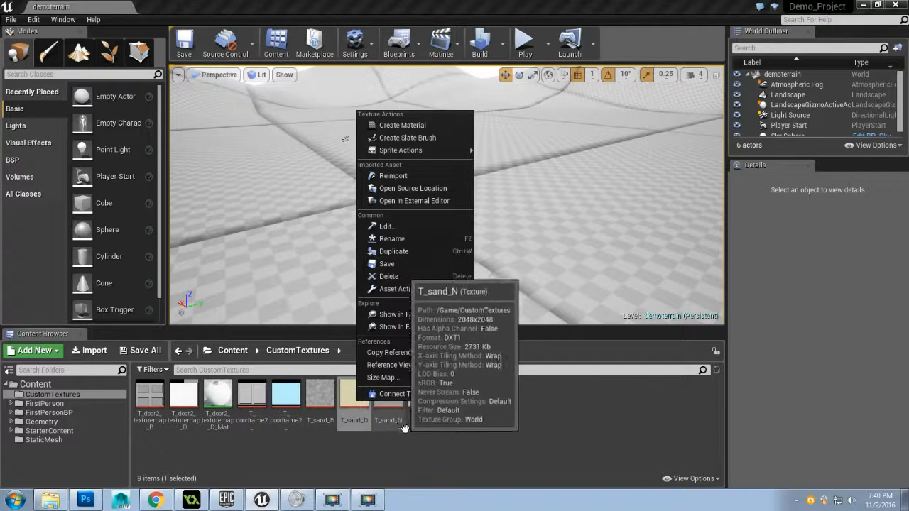
pyautogui.moveTo(419, 150)
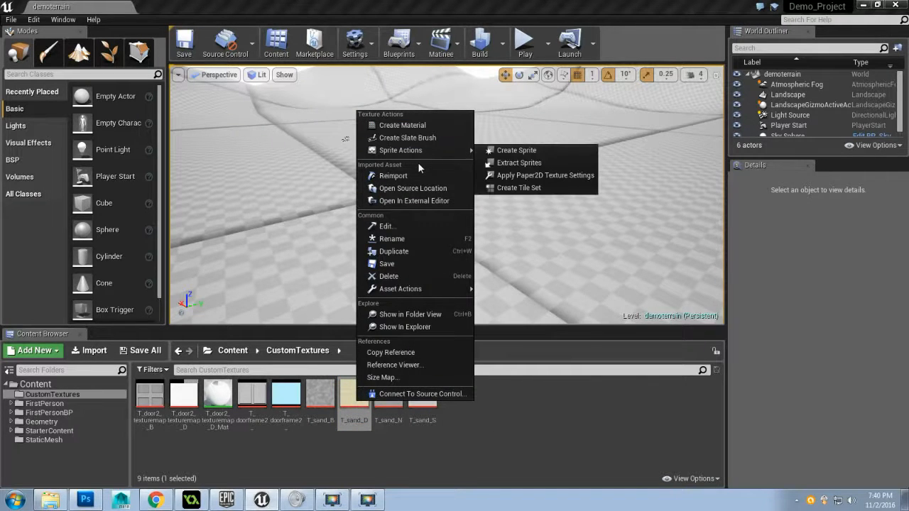
pyautogui.click(402, 126)
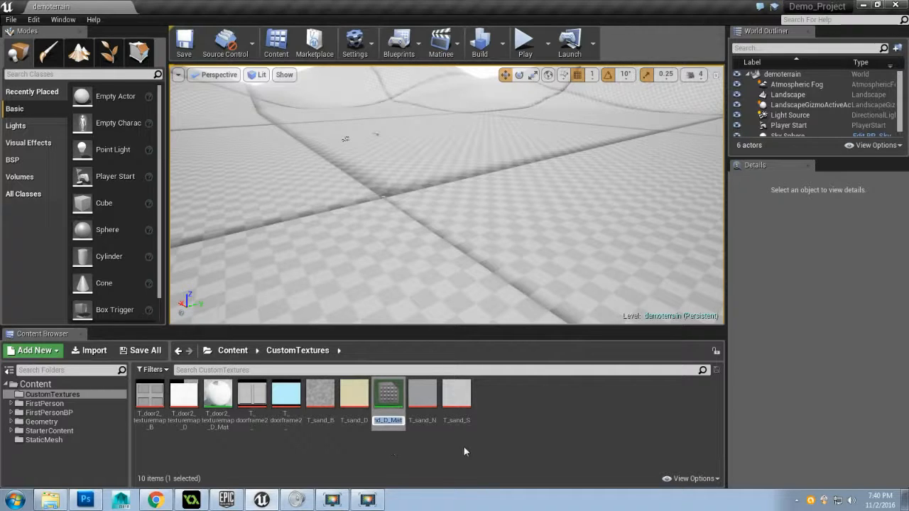
pyautogui.press('Return')
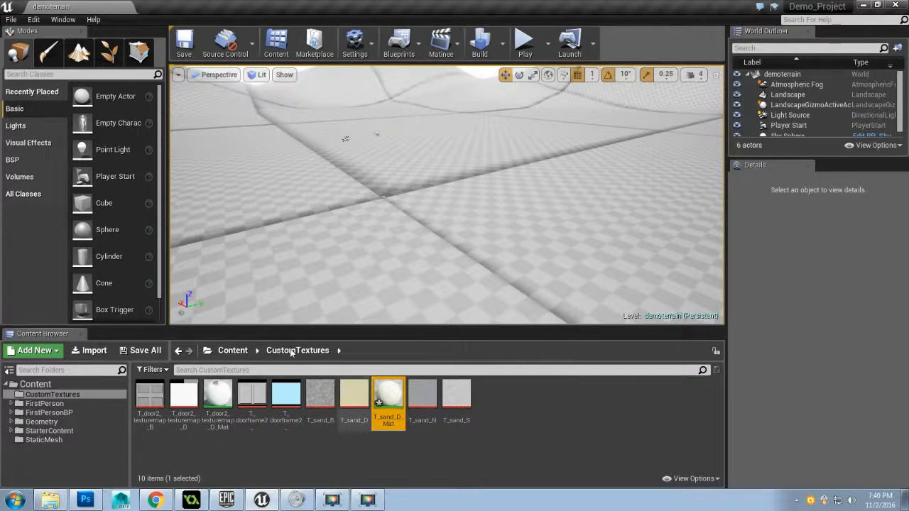
pyautogui.click(11, 20)
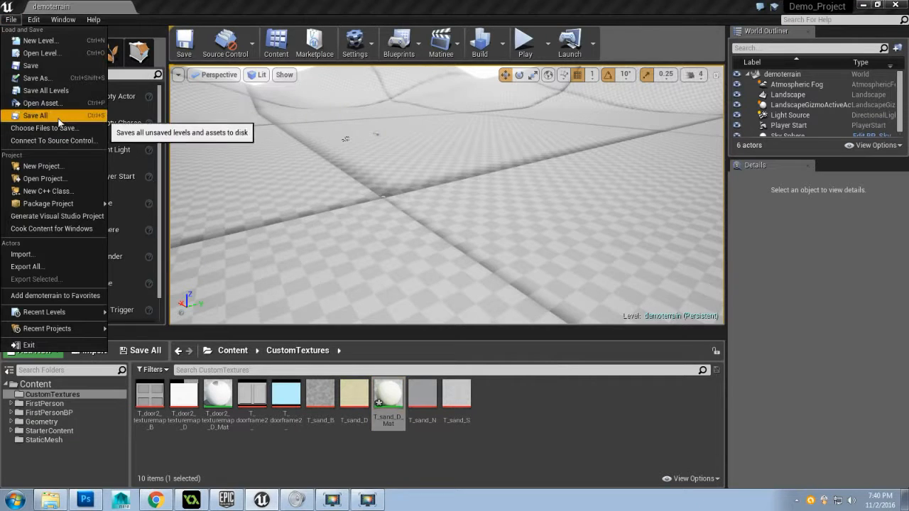
pyautogui.click(35, 115)
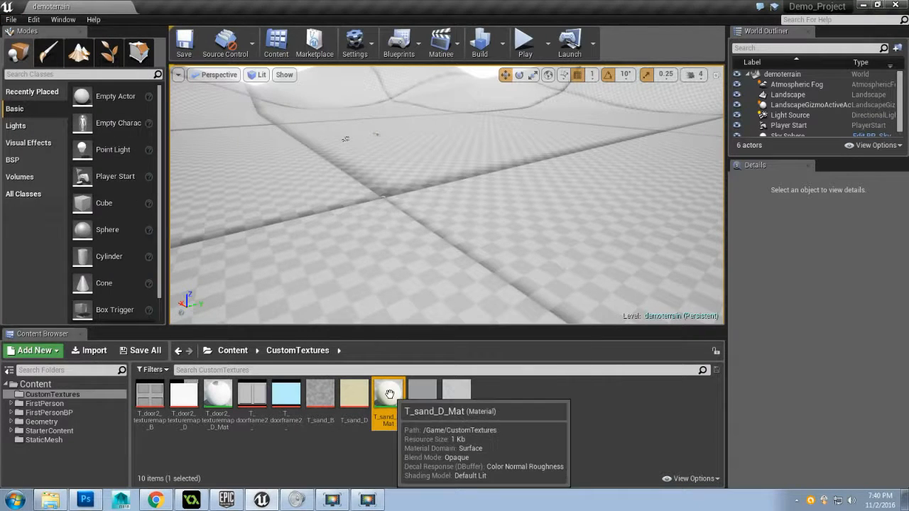
# Open the T_sand_D_Mat material for editing and examine its sand texture on a cube preview mesh
pyautogui.doubleClick(389, 395)
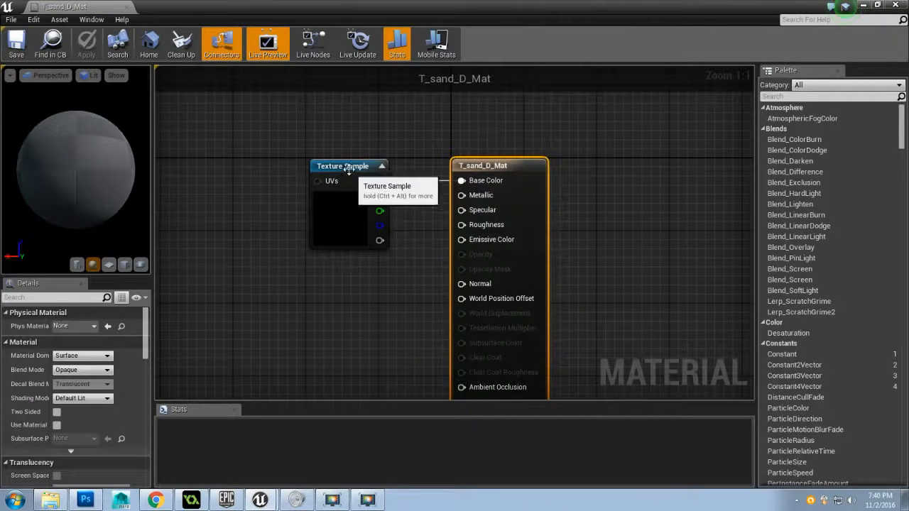
pyautogui.moveTo(345, 164); pyautogui.dragTo(334, 139)
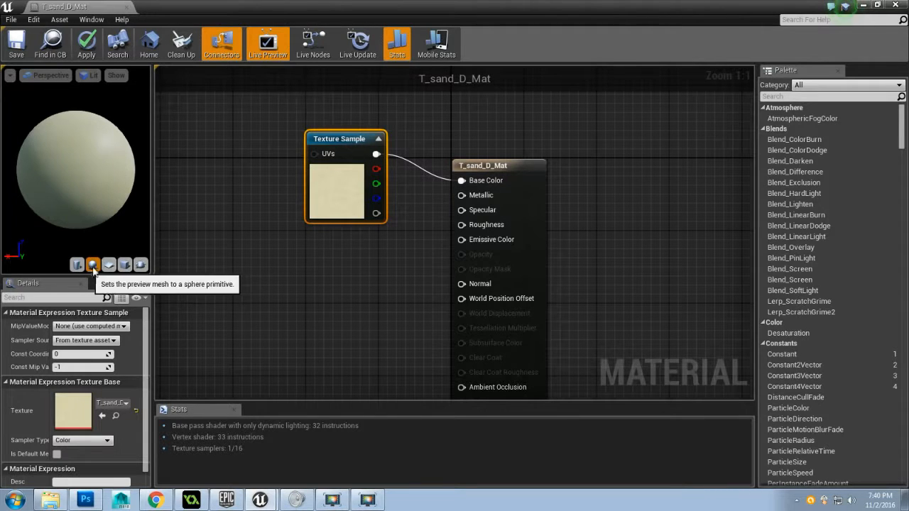
pyautogui.moveTo(78, 167)
pyautogui.mouseDown()
pyautogui.moveTo(78, 179)
pyautogui.moveTo(78, 120)
pyautogui.moveTo(78, 171)
pyautogui.mouseUp()
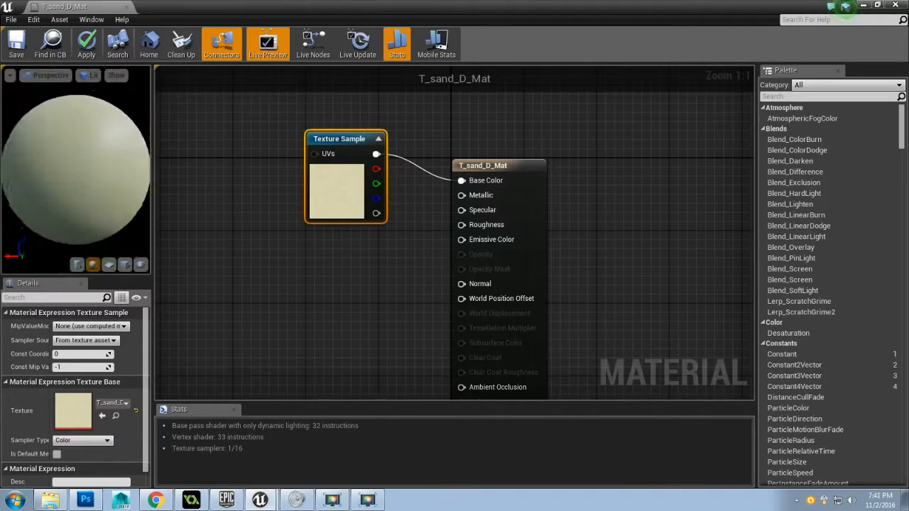
pyautogui.click(124, 265)
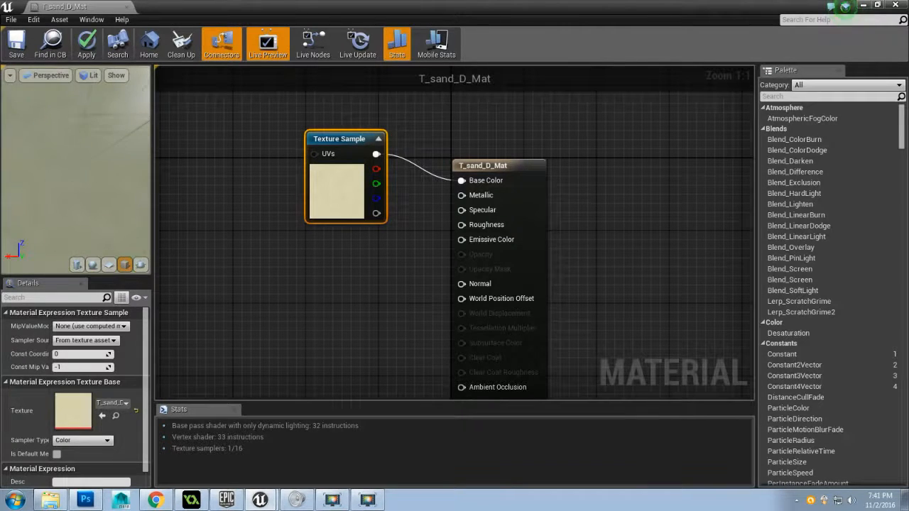
pyautogui.scroll(-5, 21, 201)
pyautogui.scroll(2, 21, 201)
pyautogui.moveTo(21, 201); pyautogui.dragTo(42, 201)
pyautogui.scroll(3, 62, 213)
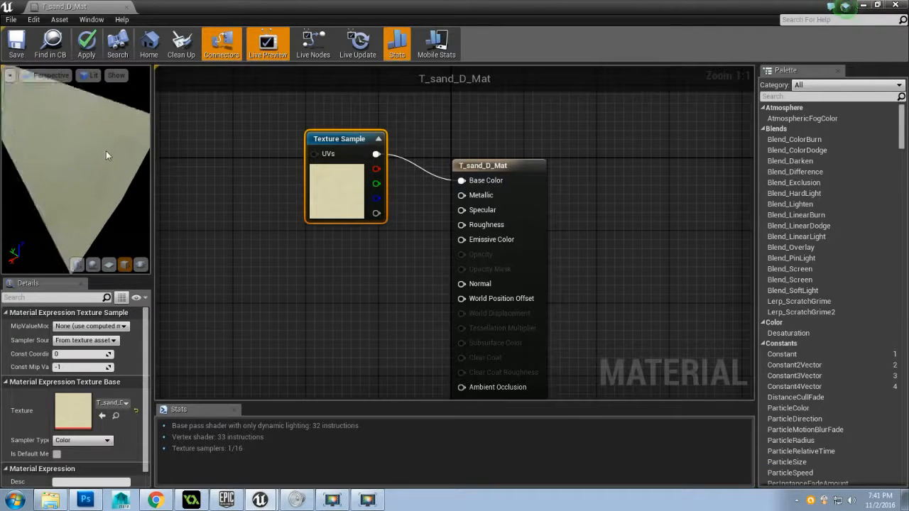
pyautogui.moveTo(106, 154); pyautogui.dragTo(98, 158)
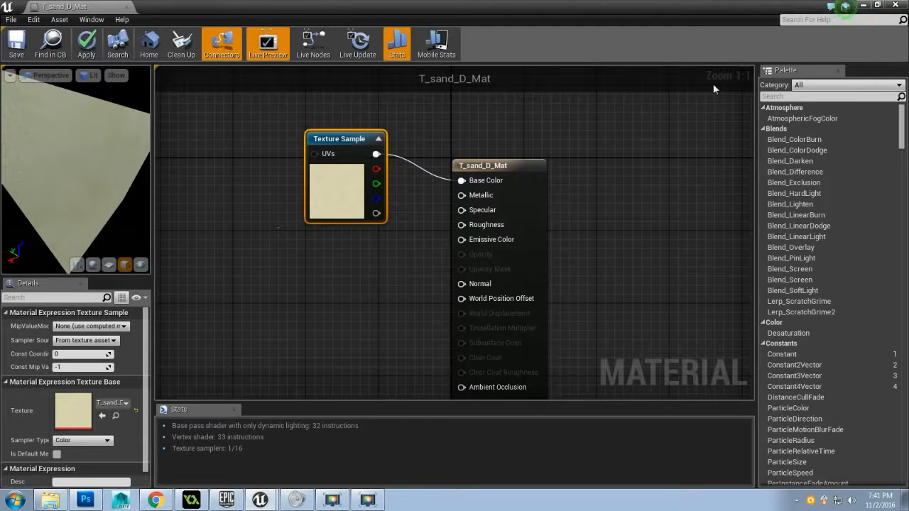
# Add the T_sand_N, T_sand_S and T_sand_B textures to the T_sand_D_Mat graph as Texture Sample nodes
pyautogui.click(878, 5)
pyautogui.moveTo(497, 95); pyautogui.dragTo(569, 53)
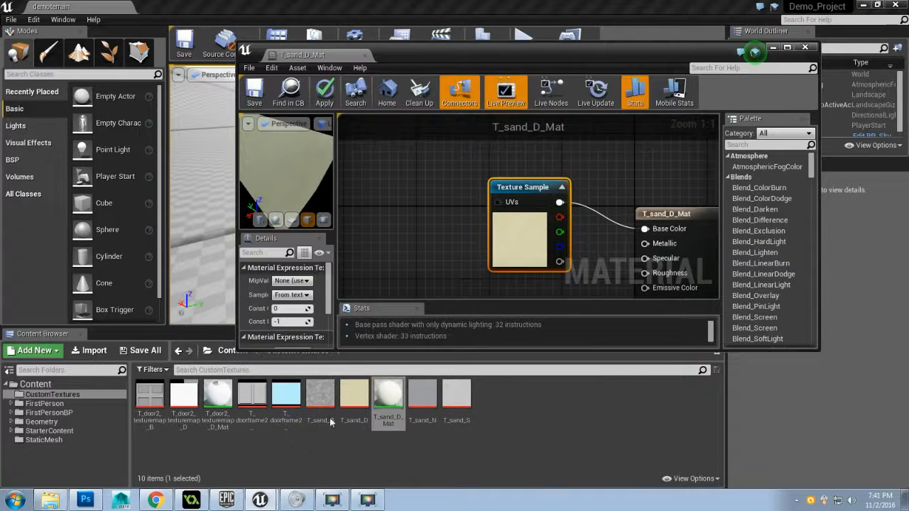
pyautogui.click(426, 397)
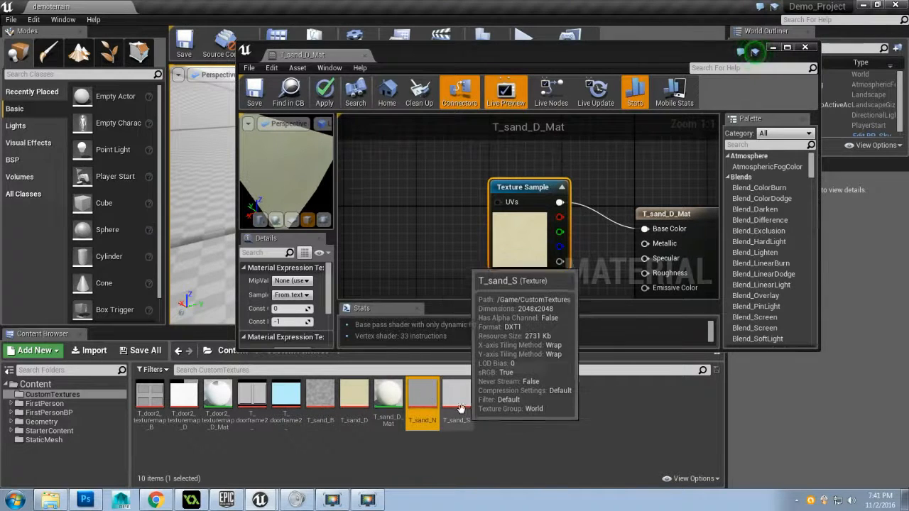
pyautogui.keyDown('ctrl'); pyautogui.click(458, 404); pyautogui.keyUp('ctrl')
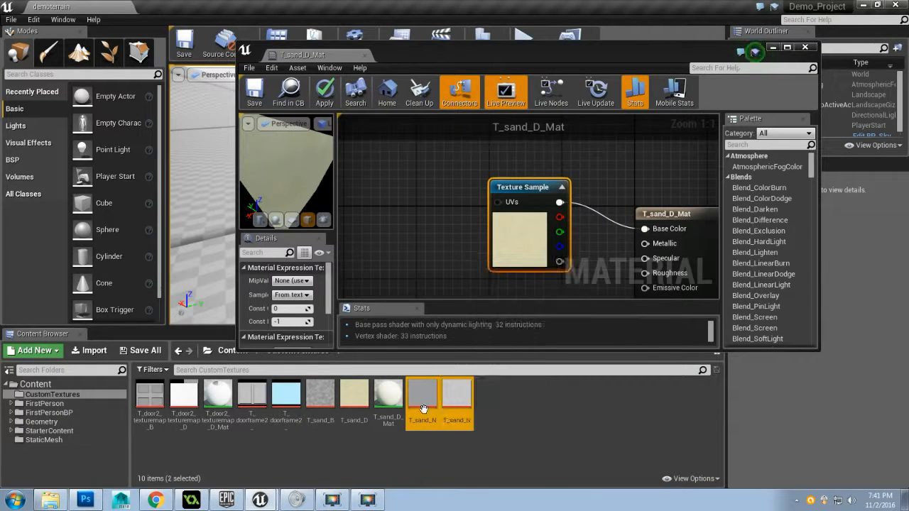
pyautogui.keyDown('ctrl'); pyautogui.click(325, 403); pyautogui.keyUp('ctrl')
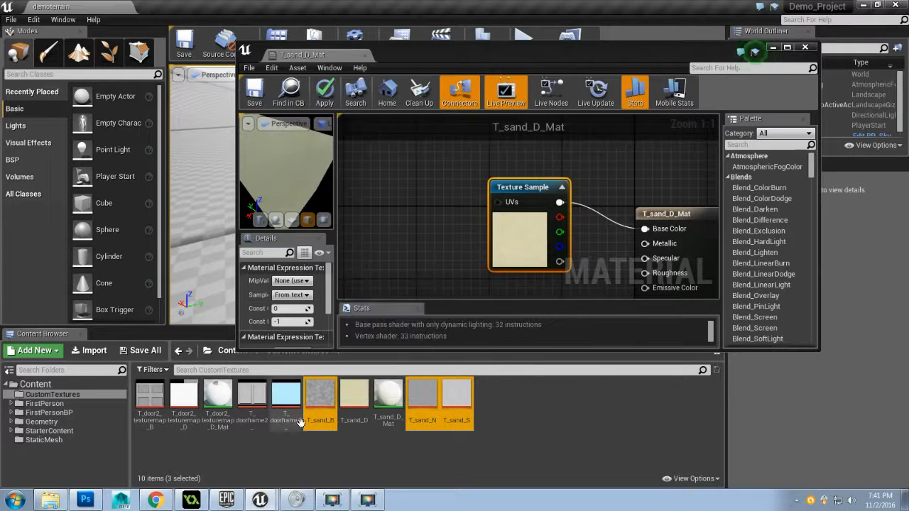
pyautogui.moveTo(416, 395); pyautogui.dragTo(387, 242)
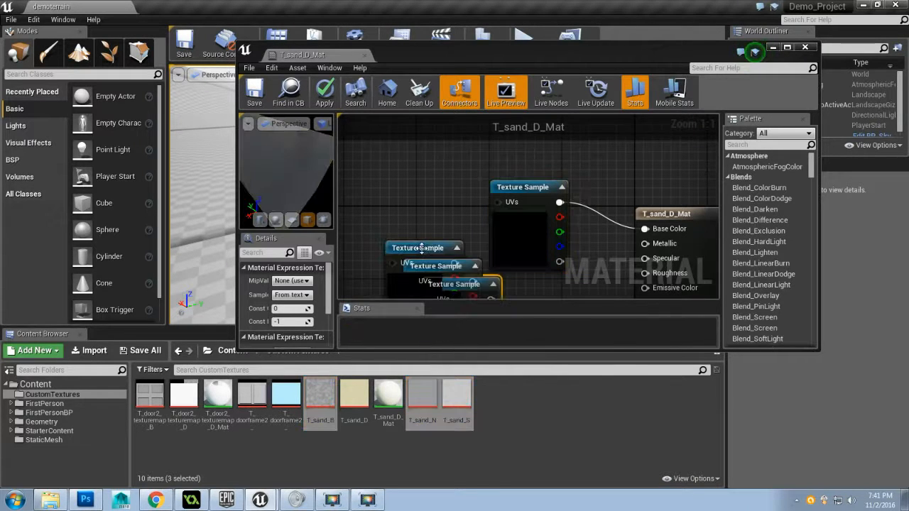
pyautogui.doubleClick(542, 55)
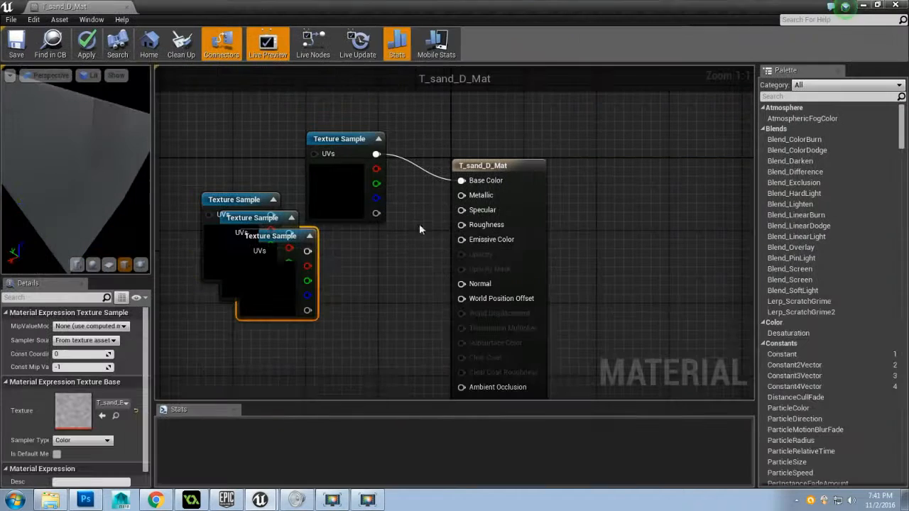
# Spread the three overlapping Texture Sample nodes apart in the material graph
pyautogui.moveTo(371, 302); pyautogui.dragTo(414, 260)
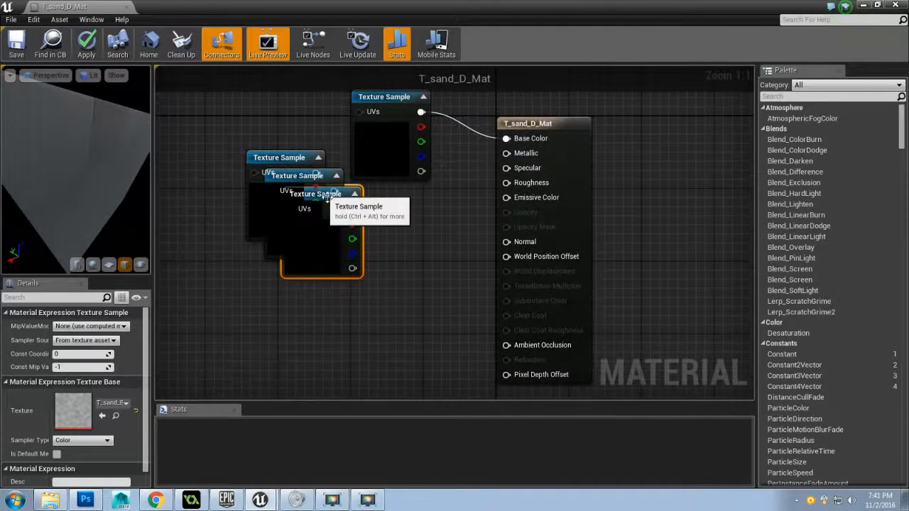
pyautogui.click(373, 268)
pyautogui.moveTo(326, 190); pyautogui.dragTo(280, 305)
pyautogui.click(307, 174)
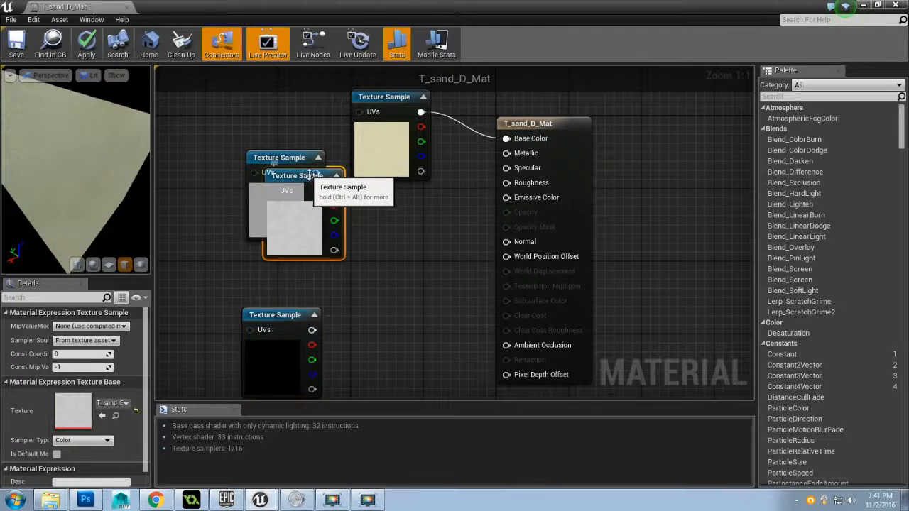
pyautogui.moveTo(308, 173); pyautogui.dragTo(192, 104)
pyautogui.click(264, 178)
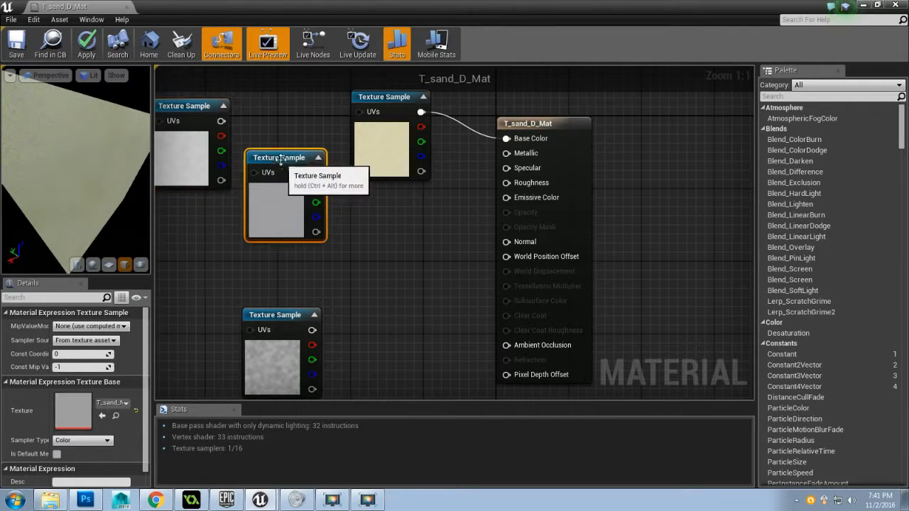
pyautogui.moveTo(264, 177); pyautogui.dragTo(172, 258)
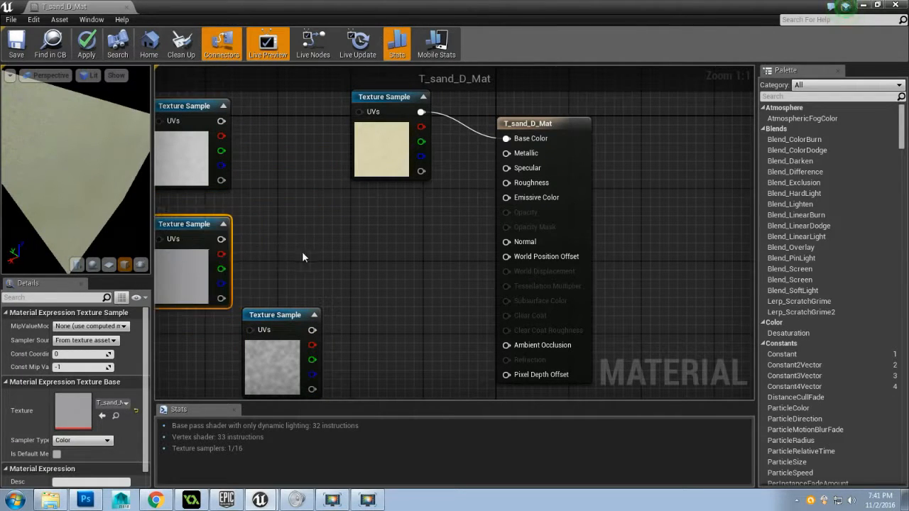
pyautogui.moveTo(302, 252); pyautogui.dragTo(398, 225)
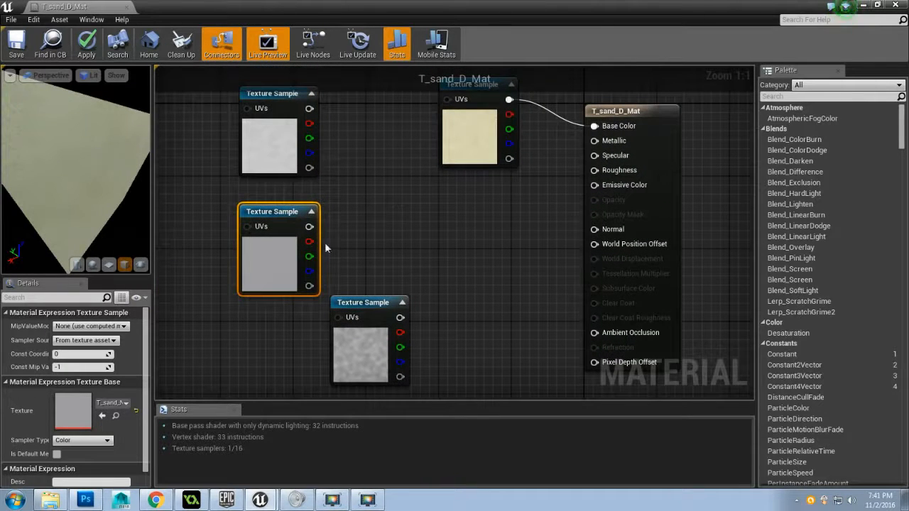
# Arrange the Texture Sample nodes with T_sand_S below T_sand_D, T_sand_N beneath it, and T_sand_B off to the left
pyautogui.moveTo(283, 93); pyautogui.dragTo(292, 111)
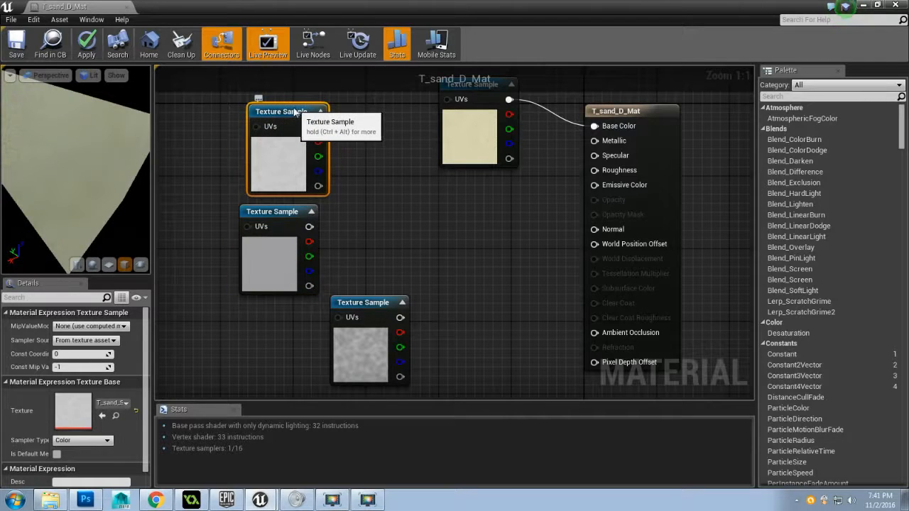
pyautogui.click(289, 226)
pyautogui.moveTo(277, 222); pyautogui.dragTo(249, 270)
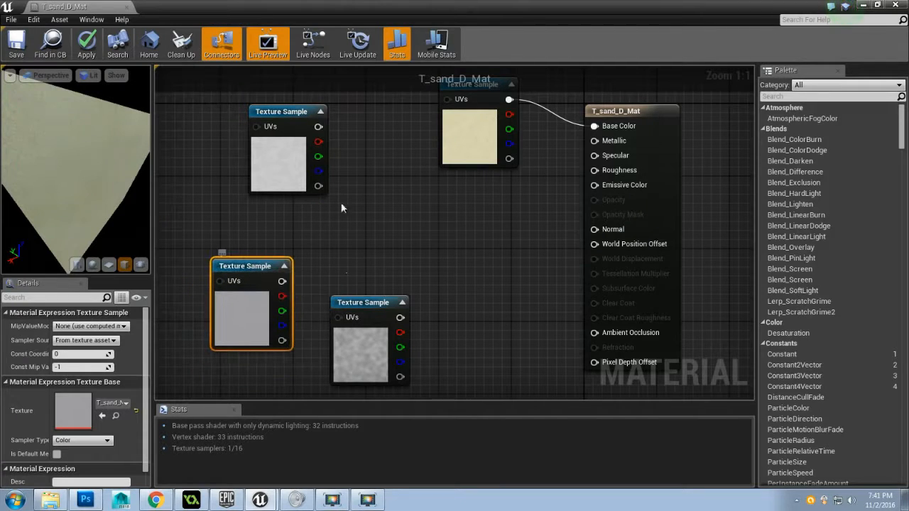
pyautogui.click(351, 303)
pyautogui.moveTo(363, 301); pyautogui.dragTo(348, 175)
pyautogui.moveTo(324, 133); pyautogui.dragTo(487, 243)
pyautogui.click(363, 171)
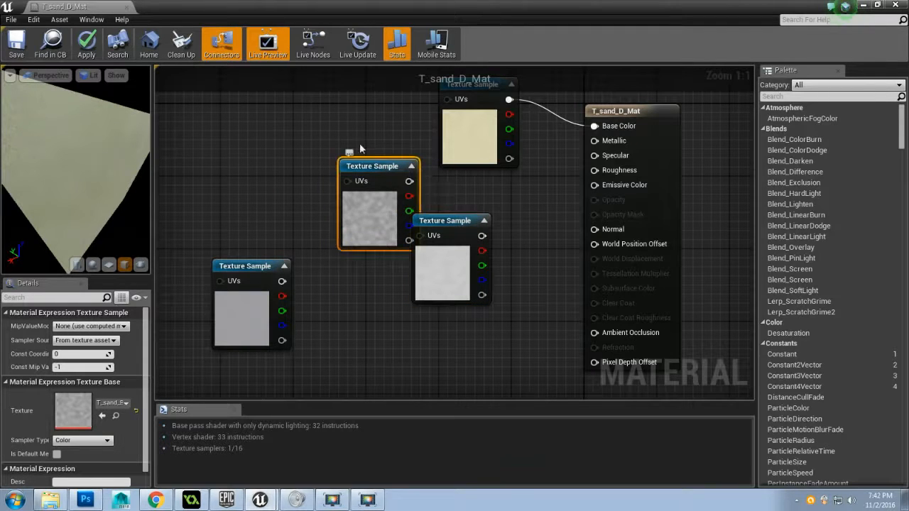
pyautogui.moveTo(360, 165); pyautogui.dragTo(261, 93)
pyautogui.moveTo(451, 225); pyautogui.dragTo(460, 197)
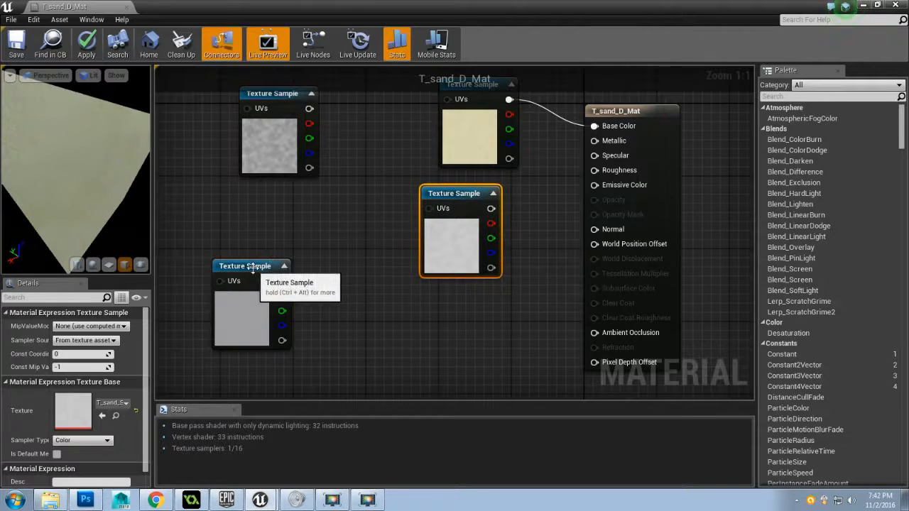
pyautogui.moveTo(253, 268); pyautogui.dragTo(441, 304)
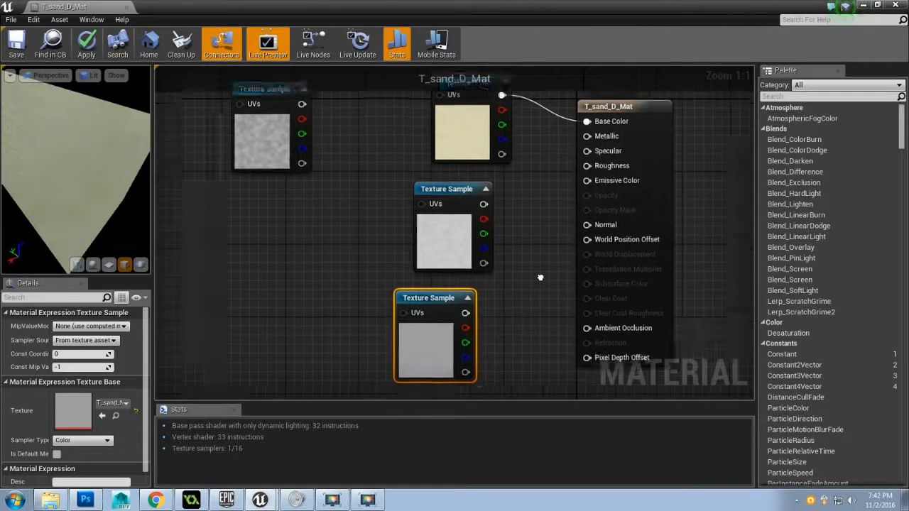
pyautogui.moveTo(540, 277); pyautogui.dragTo(490, 293)
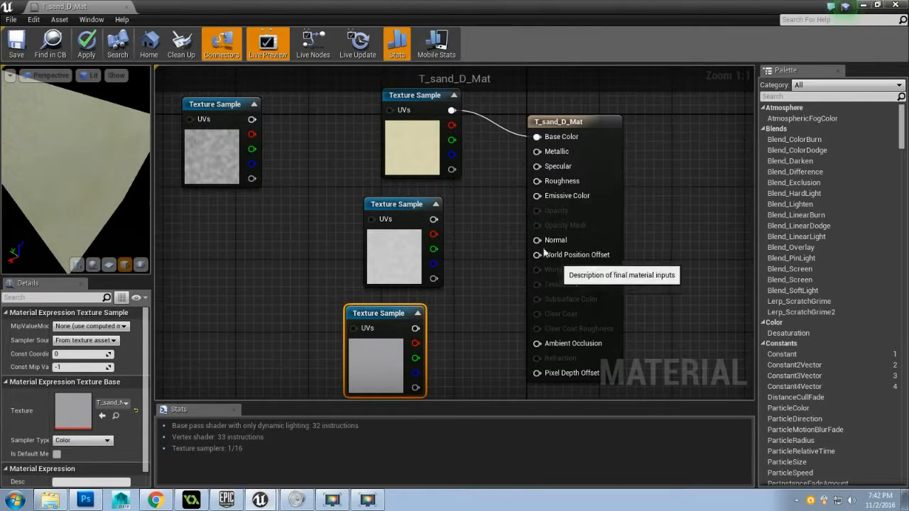
# Connect the T_sand_S sample to the material's Specular input and inspect the shine on the cube preview
pyautogui.moveTo(433, 219); pyautogui.dragTo(537, 167)
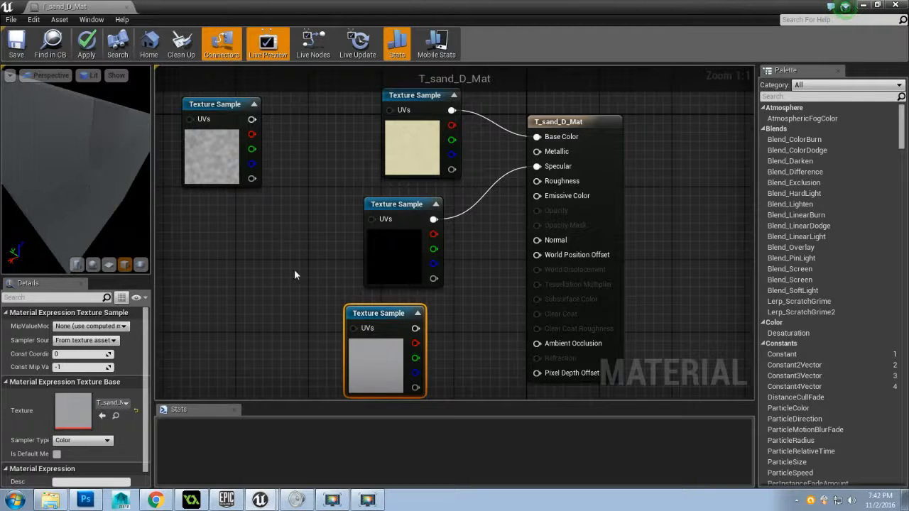
pyautogui.moveTo(389, 318)
pyautogui.mouseDown()
pyautogui.moveTo(356, 314)
pyautogui.moveTo(388, 318)
pyautogui.mouseUp()
pyautogui.moveTo(85, 190); pyautogui.dragTo(97, 208)
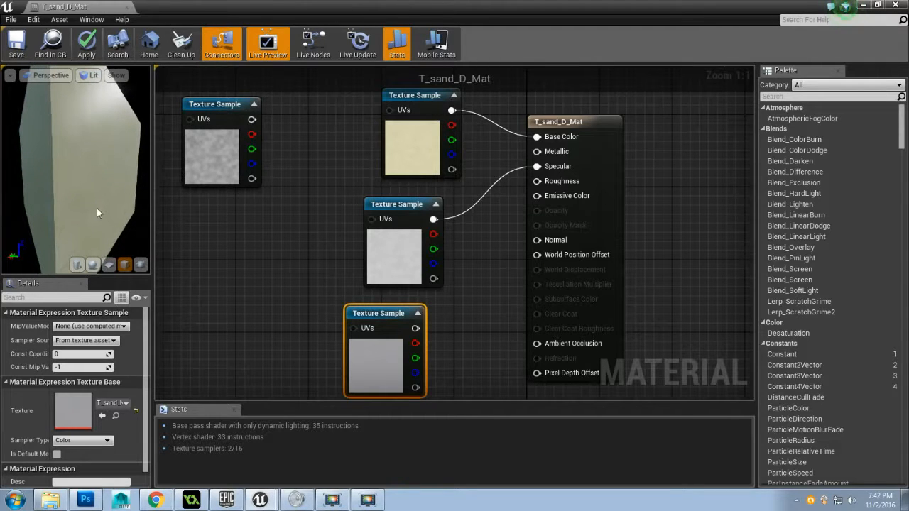
pyautogui.moveTo(96, 142); pyautogui.dragTo(24, 194)
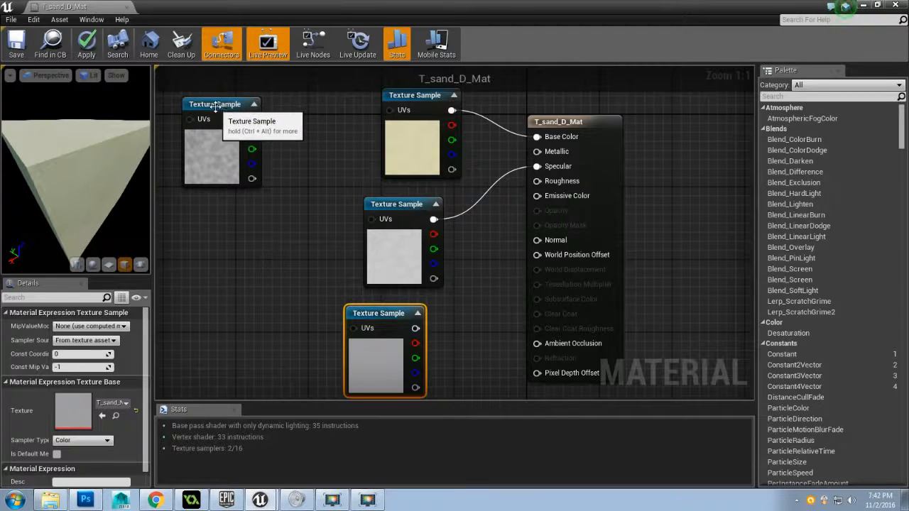
# Replace the Specular connection with the T_sand_B sample's output and inspect the cube preview
pyautogui.moveTo(248, 169); pyautogui.dragTo(272, 187)
pyautogui.moveTo(279, 137); pyautogui.dragTo(537, 166)
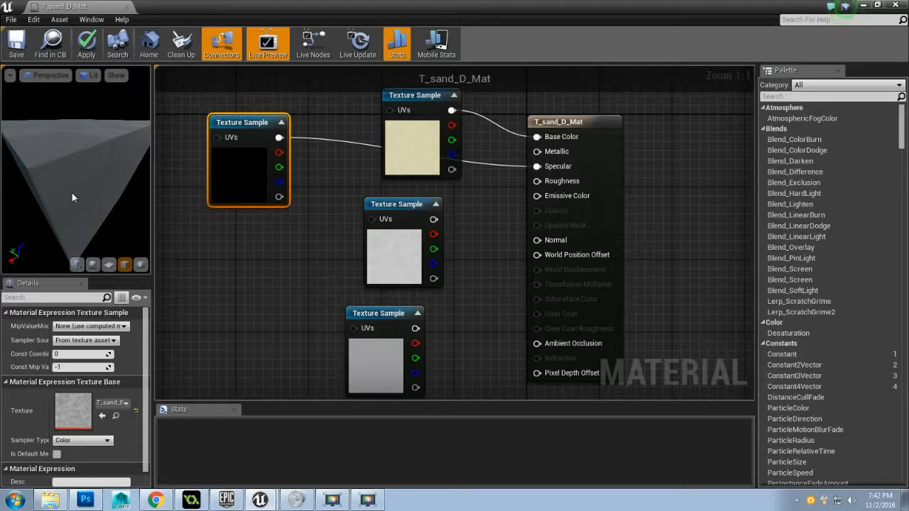
pyautogui.moveTo(72, 195)
pyautogui.mouseDown()
pyautogui.moveTo(109, 164)
pyautogui.moveTo(77, 189)
pyautogui.moveTo(124, 177)
pyautogui.moveTo(71, 193)
pyautogui.mouseUp()
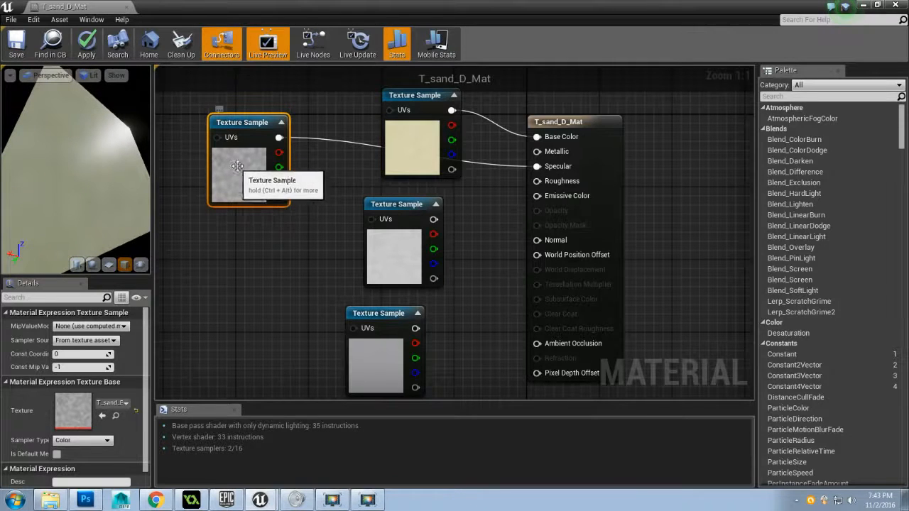
# Shift the T_sand_S sample away from the material node and connect its output to Specular in place of T_sand_B
pyautogui.moveTo(75, 163); pyautogui.dragTo(88, 199)
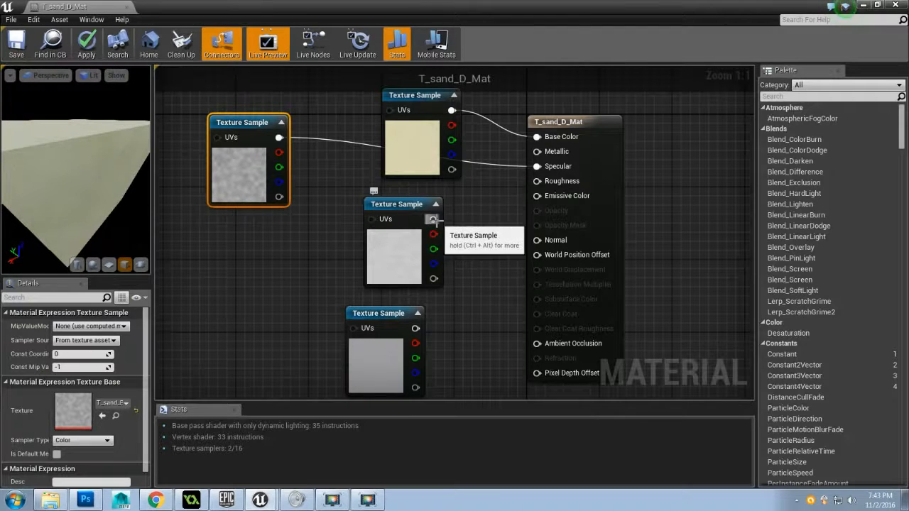
pyautogui.moveTo(430, 222); pyautogui.dragTo(390, 226)
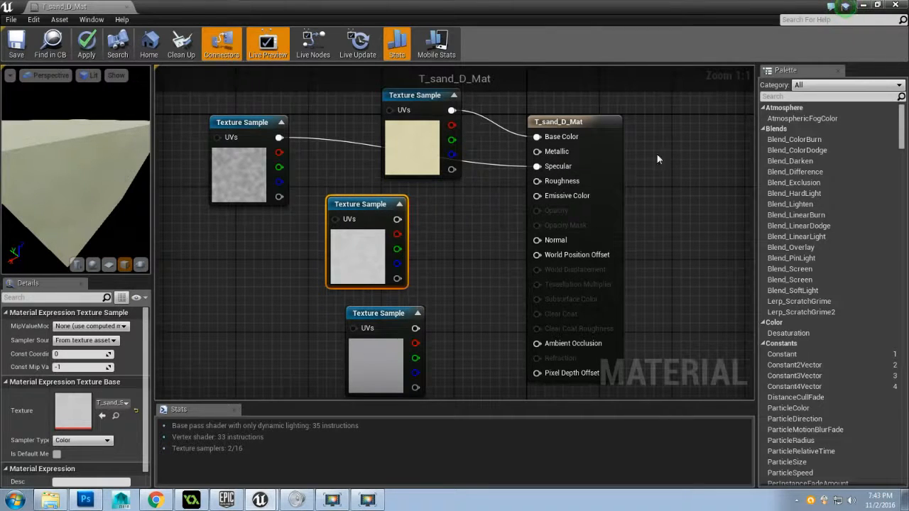
pyautogui.moveTo(397, 219); pyautogui.dragTo(538, 168)
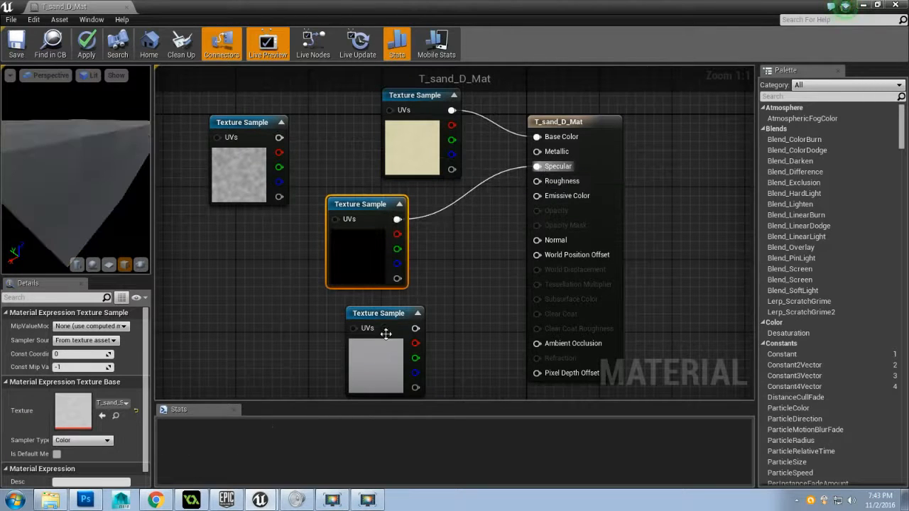
# Align the T_sand_N sample beneath T_sand_S, connect it to the material's Normal input, and inspect the cube preview
pyautogui.moveTo(409, 328); pyautogui.dragTo(389, 327)
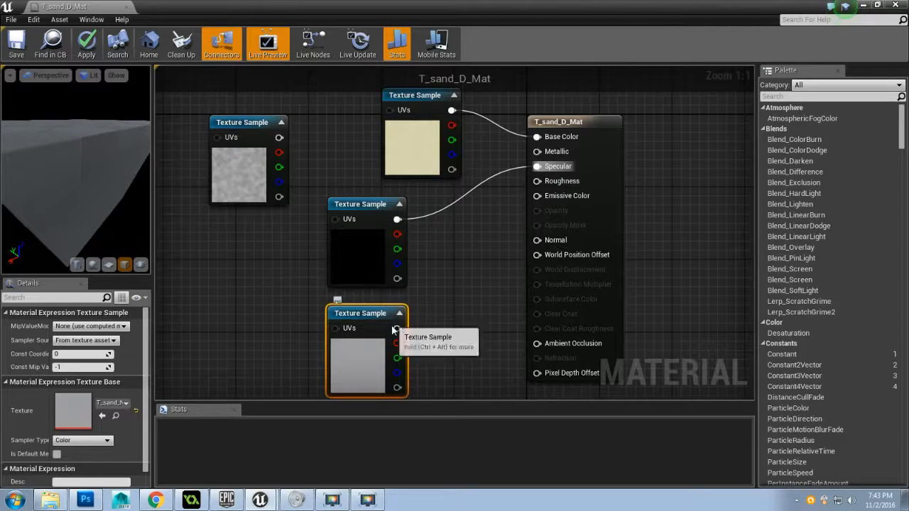
pyautogui.moveTo(398, 330); pyautogui.dragTo(469, 308)
pyautogui.moveTo(524, 244); pyautogui.dragTo(536, 240)
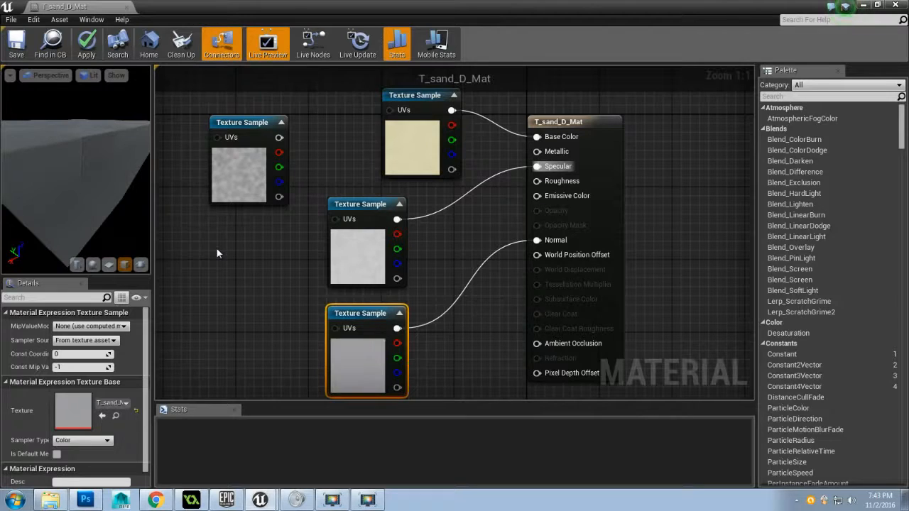
pyautogui.moveTo(75, 177); pyautogui.dragTo(85, 153)
pyautogui.moveTo(107, 204); pyautogui.dragTo(112, 181)
# Add a BumpOffset node to the graph and place it between the T_sand_B and T_sand_D samples
pyautogui.moveTo(240, 128); pyautogui.dragTo(233, 119)
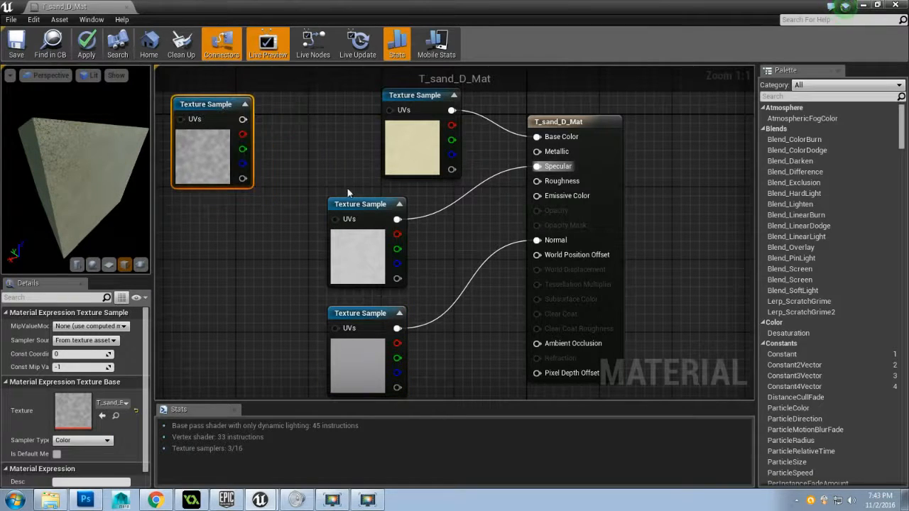
pyautogui.click(788, 97)
pyautogui.write('bump')
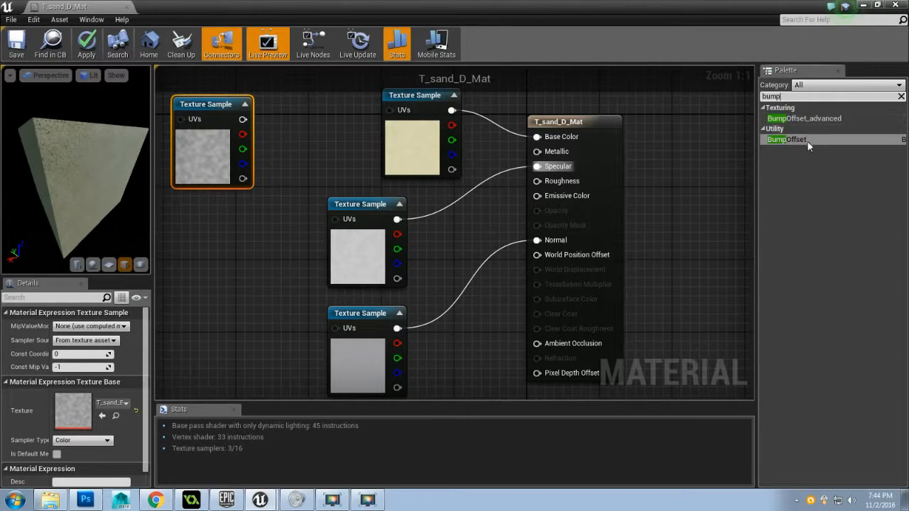
pyautogui.moveTo(795, 145); pyautogui.dragTo(625, 135)
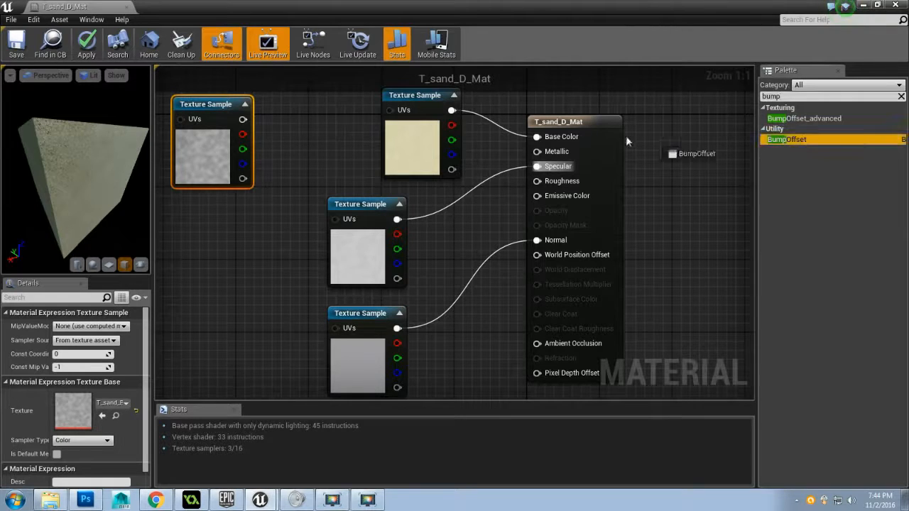
pyautogui.moveTo(282, 199); pyautogui.dragTo(359, 236)
pyautogui.click(320, 136)
pyautogui.moveTo(319, 135); pyautogui.dragTo(248, 127)
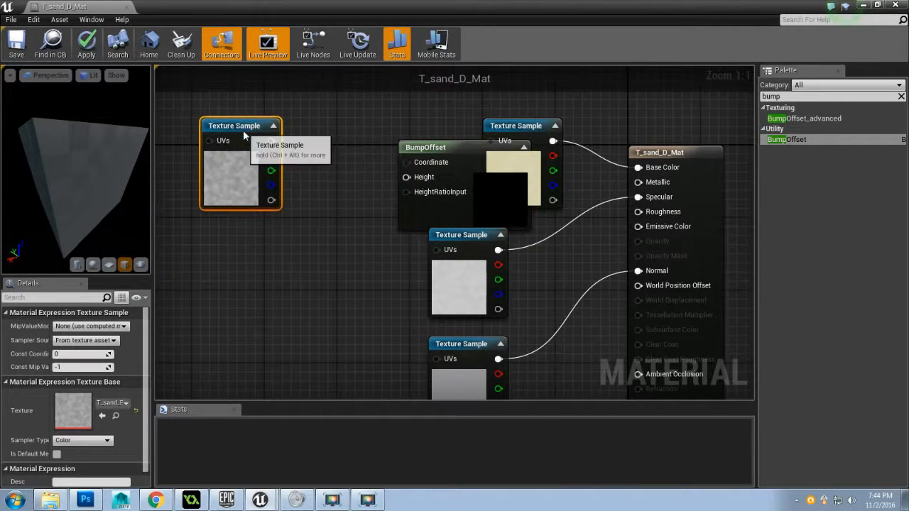
pyautogui.click(428, 147)
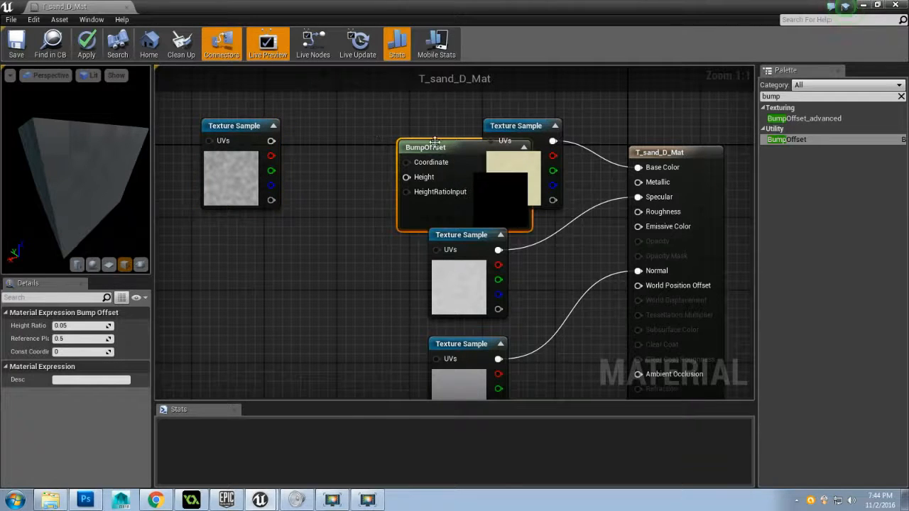
pyautogui.moveTo(439, 144); pyautogui.dragTo(350, 122)
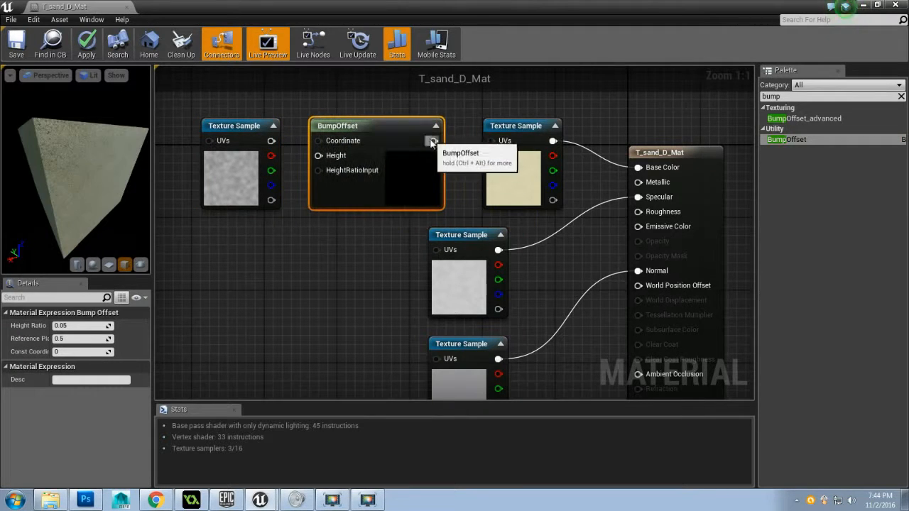
# Connect BumpOffset to the T_sand_D sample's UVs and T_sand_B's red channel to its Height, then inspect the surface on the cube
pyautogui.moveTo(433, 140); pyautogui.dragTo(490, 142)
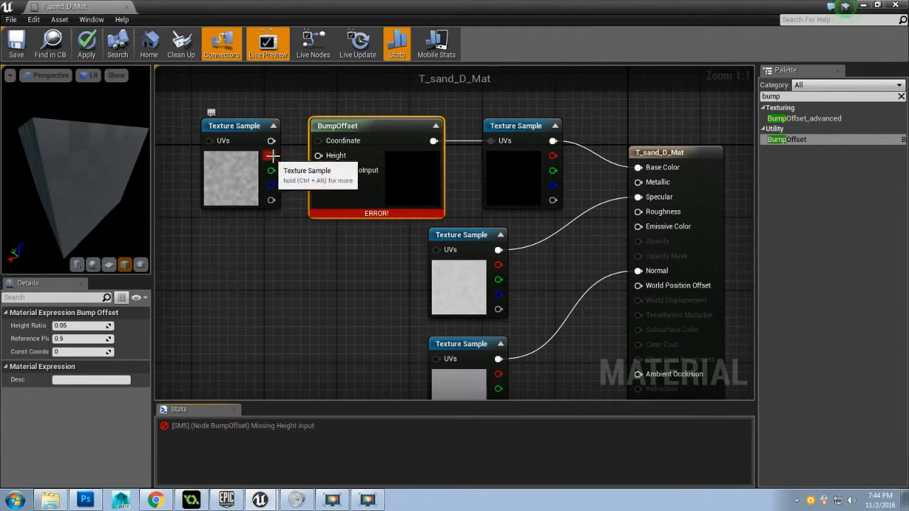
pyautogui.moveTo(269, 156); pyautogui.dragTo(326, 164)
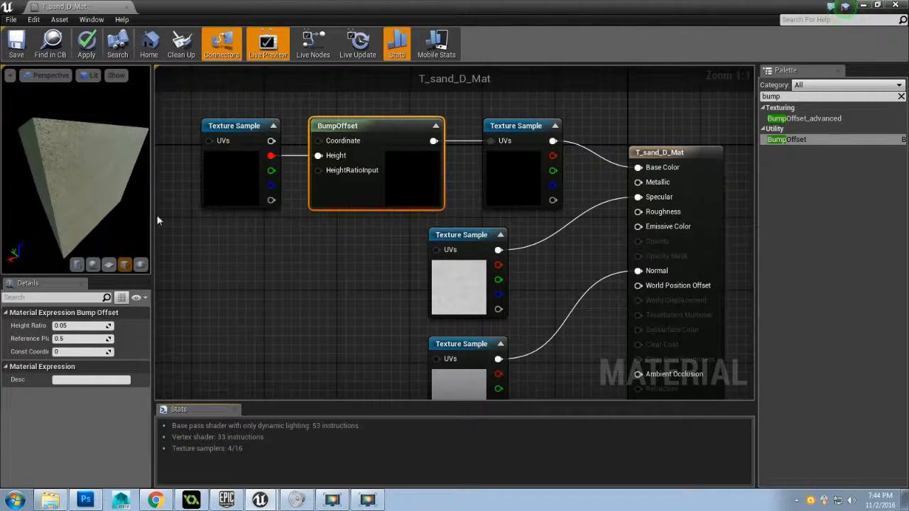
pyautogui.moveTo(100, 171)
pyautogui.mouseDown()
pyautogui.moveTo(114, 174)
pyautogui.moveTo(82, 174)
pyautogui.moveTo(111, 170)
pyautogui.mouseUp()
pyautogui.scroll(5, 99, 171)
pyautogui.scroll(5, 82, 171)
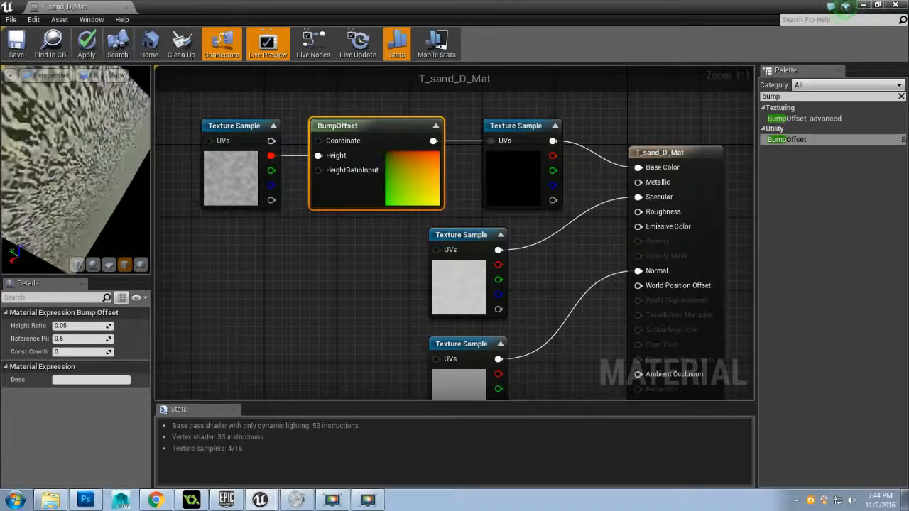
pyautogui.scroll(-5, 82, 172)
pyautogui.scroll(5, 82, 171)
pyautogui.scroll(-5, 81, 171)
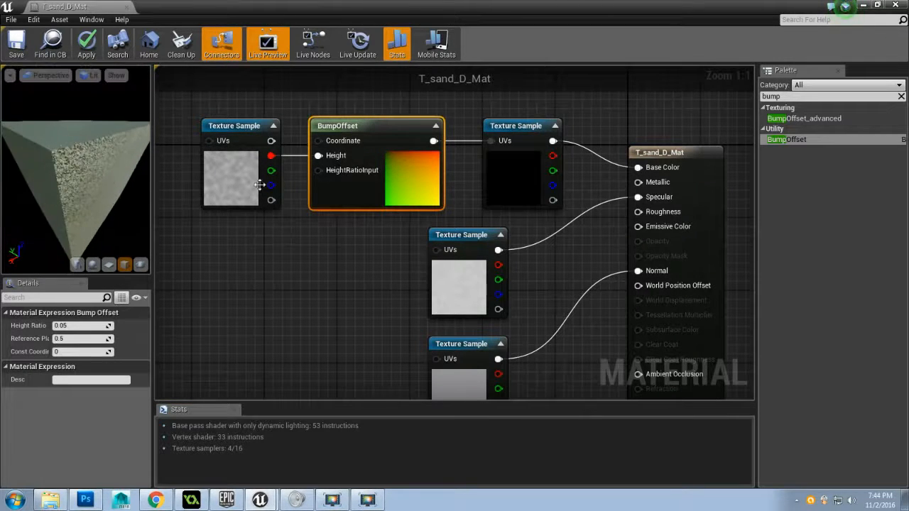
# Space the T_sand_B and BumpOffset nodes farther from the T_sand_D sample and apply the material changes
pyautogui.scroll(-2, 260, 185)
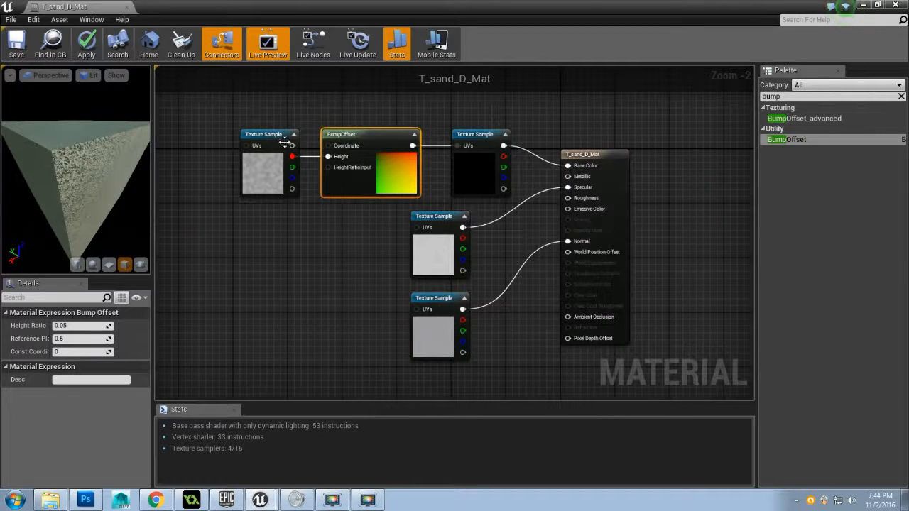
pyautogui.moveTo(283, 143); pyautogui.dragTo(250, 122)
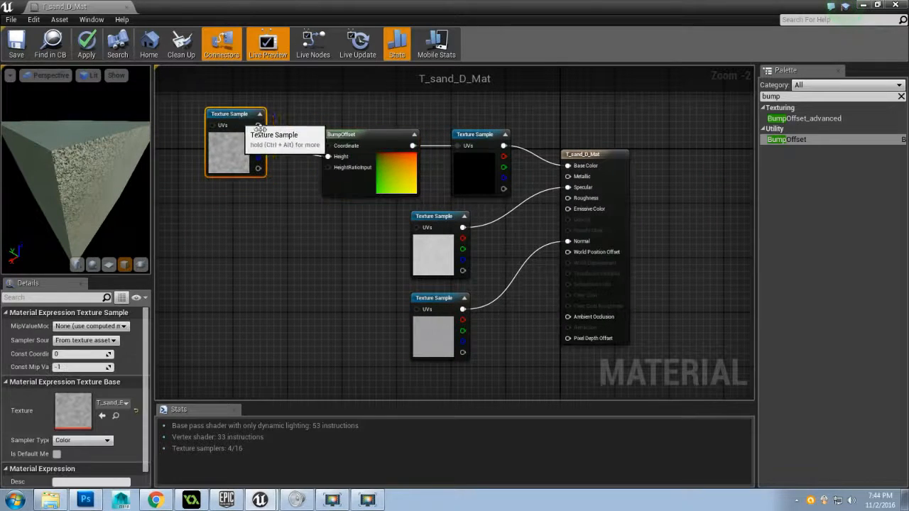
pyautogui.click(351, 135)
pyautogui.moveTo(351, 136); pyautogui.dragTo(316, 129)
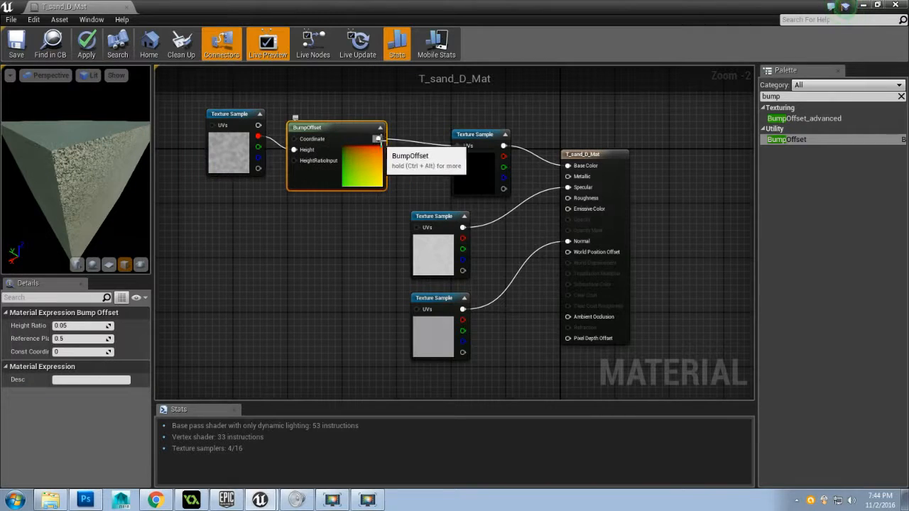
pyautogui.moveTo(379, 139); pyautogui.dragTo(458, 146)
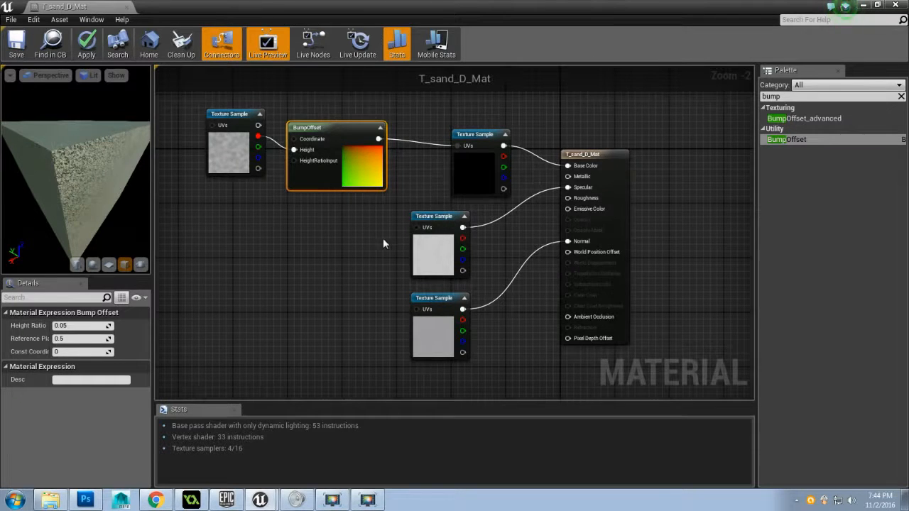
pyautogui.moveTo(383, 241)
pyautogui.mouseDown()
pyautogui.moveTo(329, 244)
pyautogui.moveTo(381, 257)
pyautogui.mouseUp()
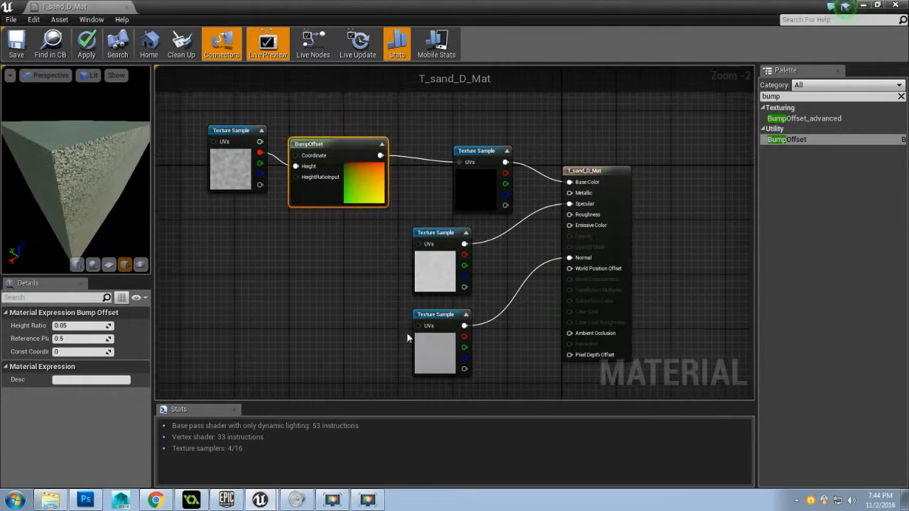
pyautogui.click(86, 44)
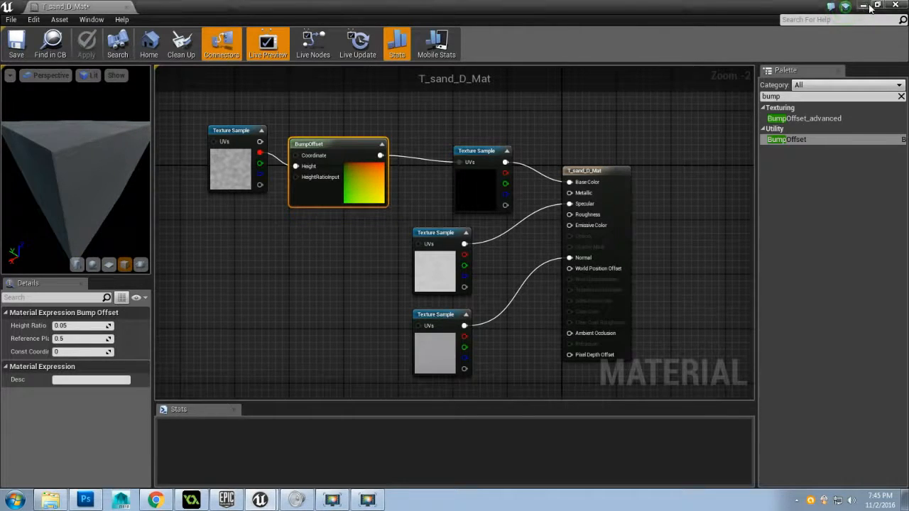
# Return to the demoterrain level and assign T_sand_D_Mat as the Landscape's material
pyautogui.click(867, 6)
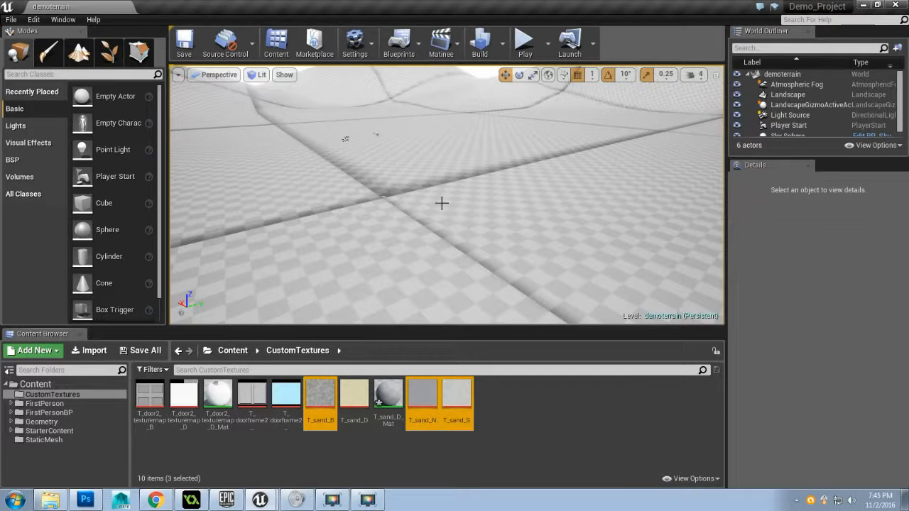
pyautogui.click(272, 167)
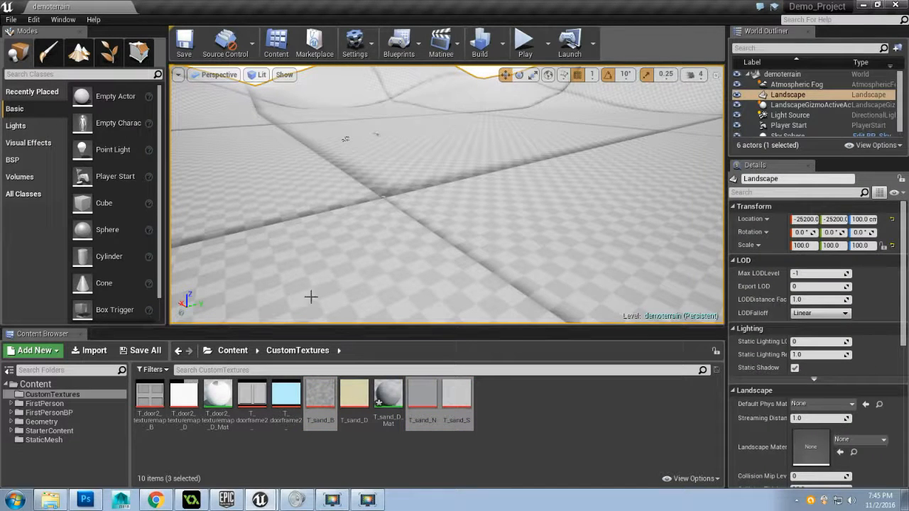
pyautogui.click(382, 402)
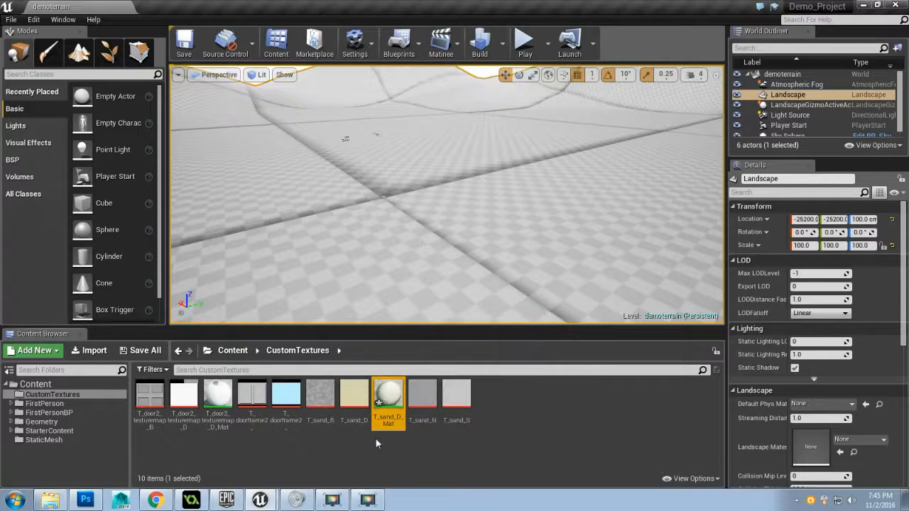
pyautogui.moveTo(381, 401); pyautogui.dragTo(756, 432)
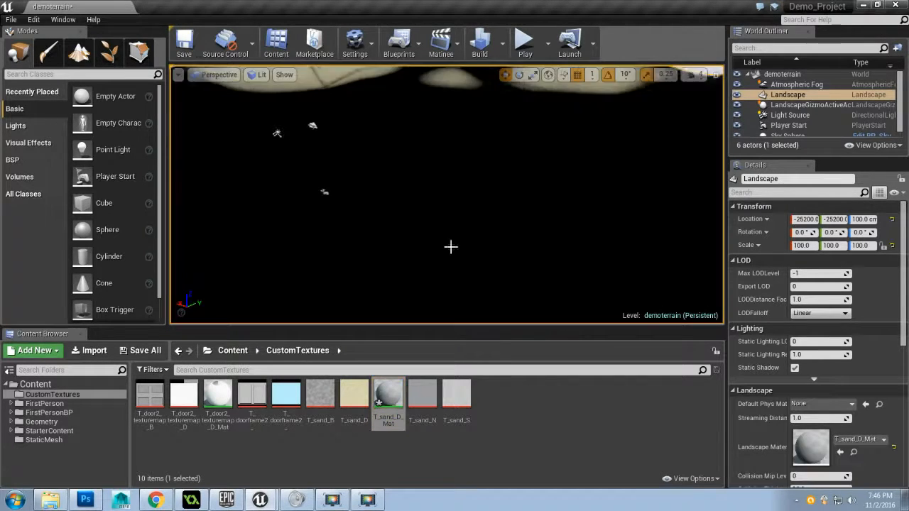
pyautogui.moveTo(451, 247); pyautogui.dragTo(432, 235)
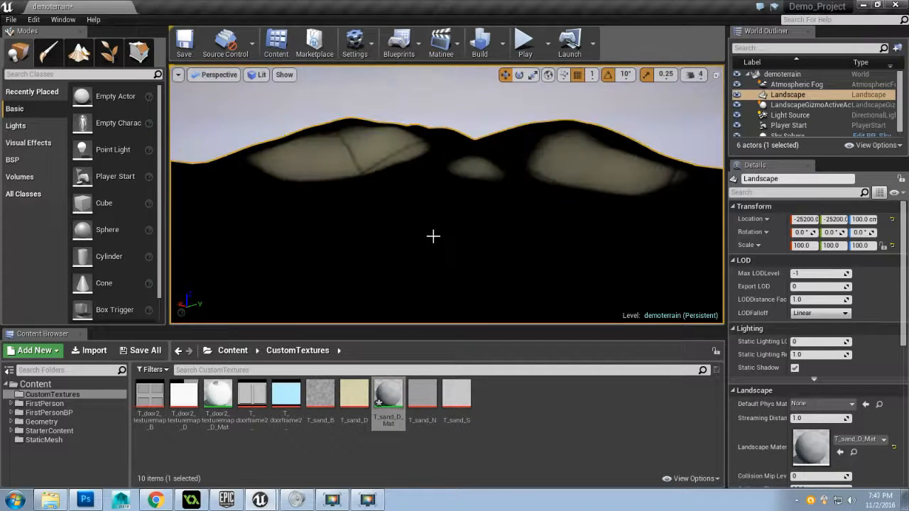
# Rotate the directional Light Source so that it illuminates the sand dunes and the ground
pyautogui.click(789, 115)
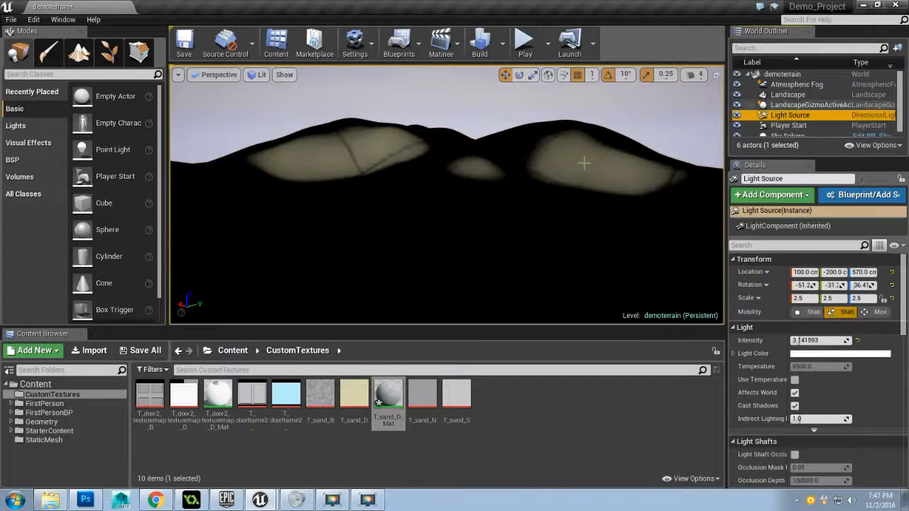
pyautogui.press('f')
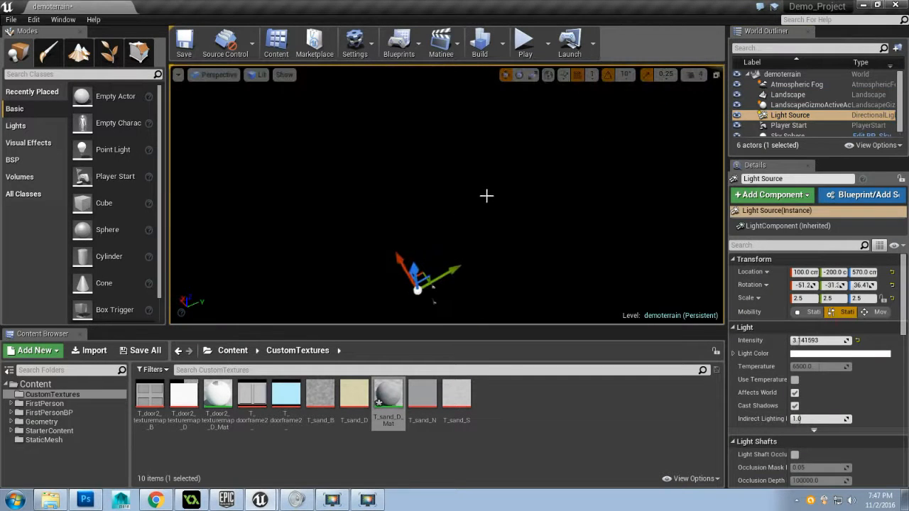
pyautogui.press('e')
pyautogui.moveTo(390, 293); pyautogui.dragTo(470, 217)
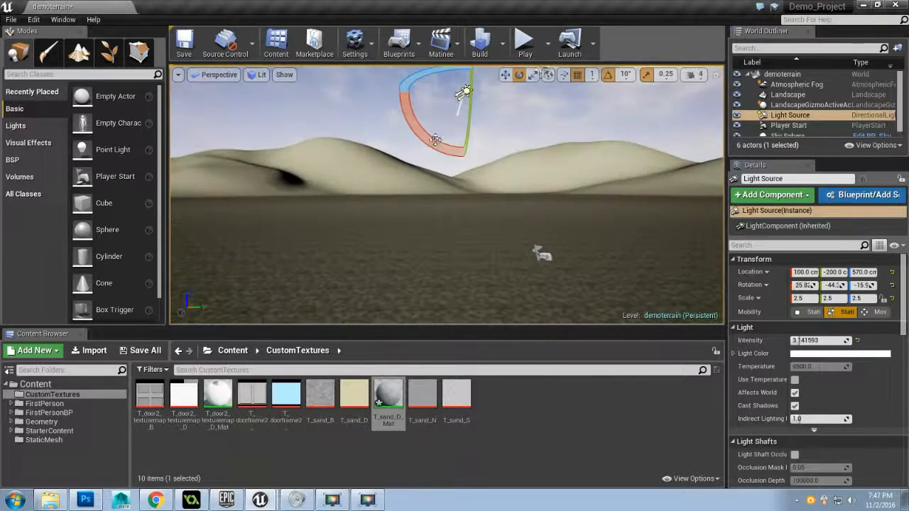
pyautogui.moveTo(425, 134)
pyautogui.mouseDown()
pyautogui.moveTo(413, 119)
pyautogui.moveTo(415, 127)
pyautogui.mouseUp()
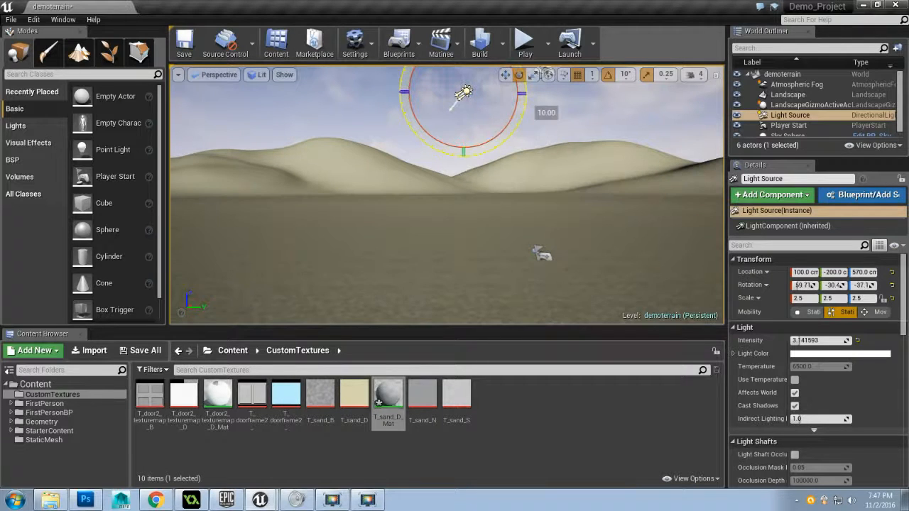
pyautogui.moveTo(468, 145); pyautogui.dragTo(572, 246)
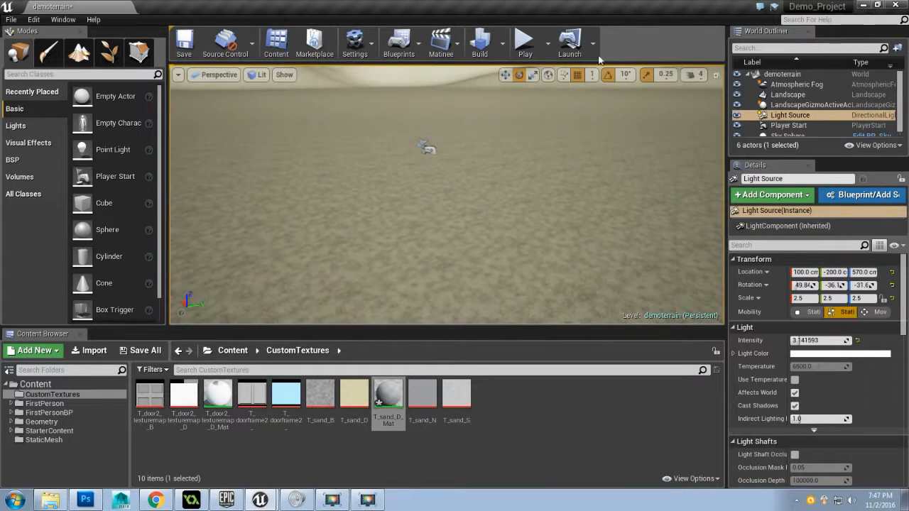
# Play the level and walk across the terrain to examine the sand material up close
pyautogui.click(526, 44)
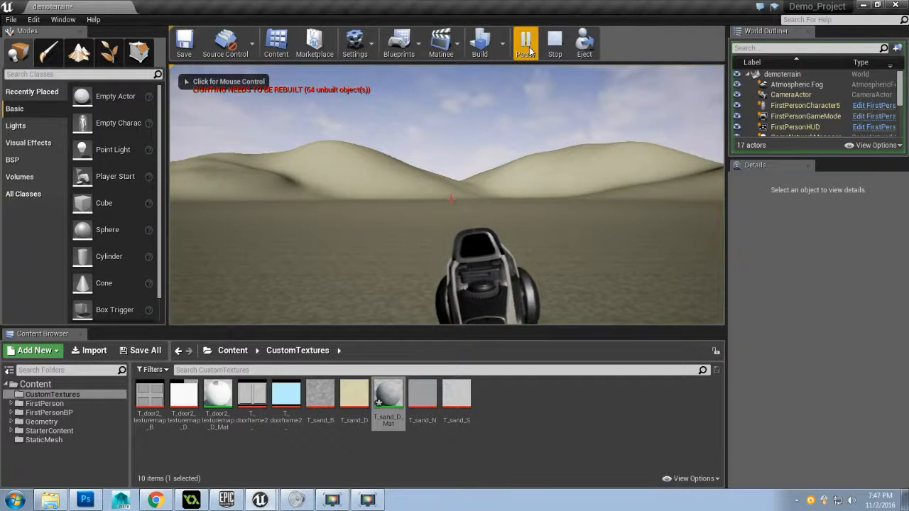
pyautogui.click(527, 49)
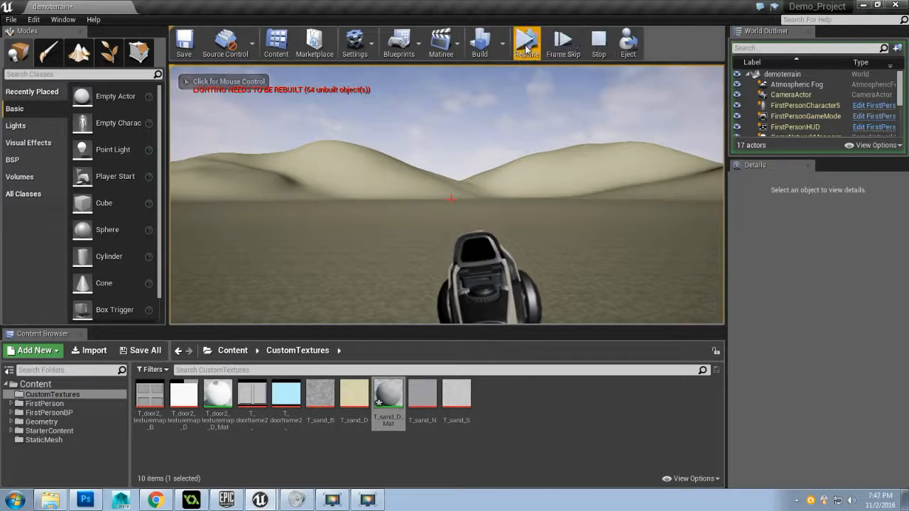
pyautogui.click(527, 49)
pyautogui.click(450, 200)
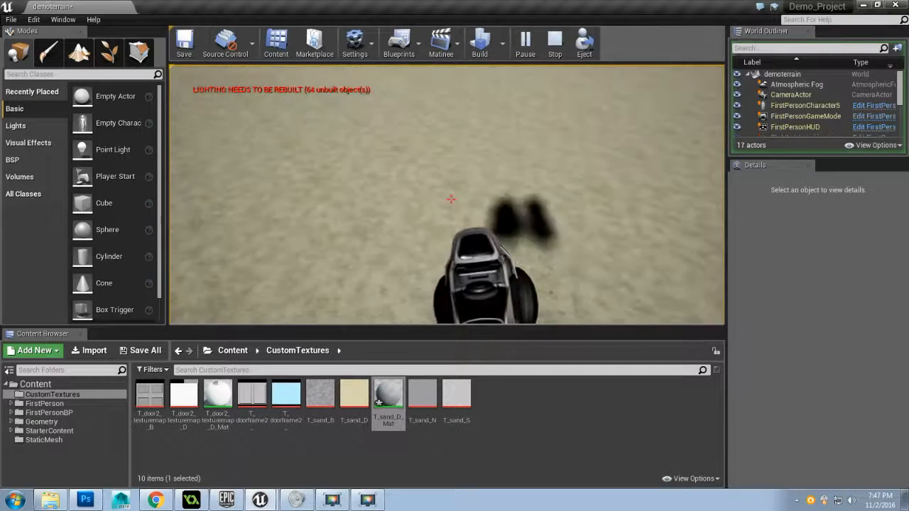
pyautogui.press('w')
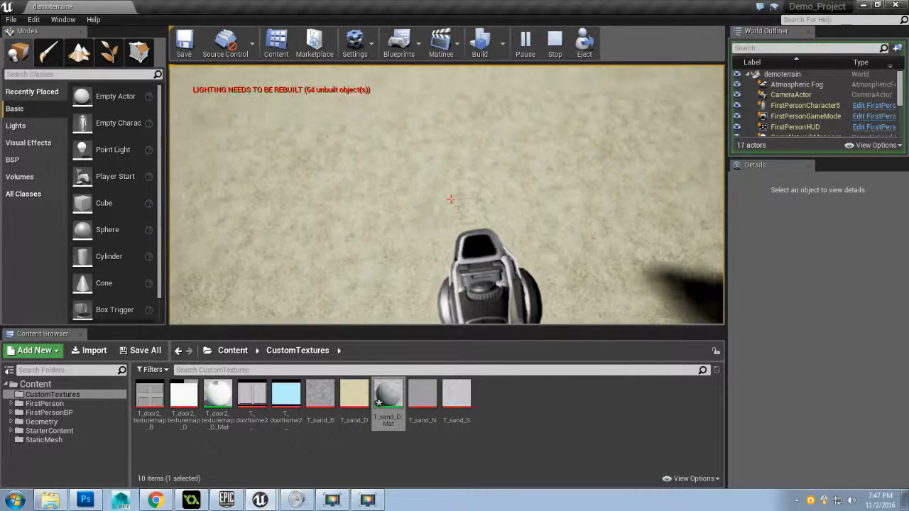
# Walk farther across the flat ground to inspect the sand texture's detail and tiling, and end the play session
pyautogui.press('w')
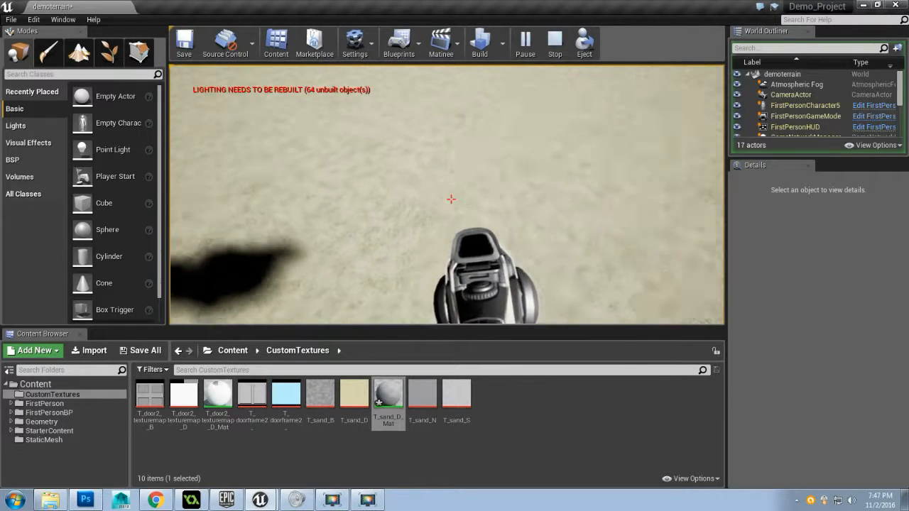
pyautogui.press('w')
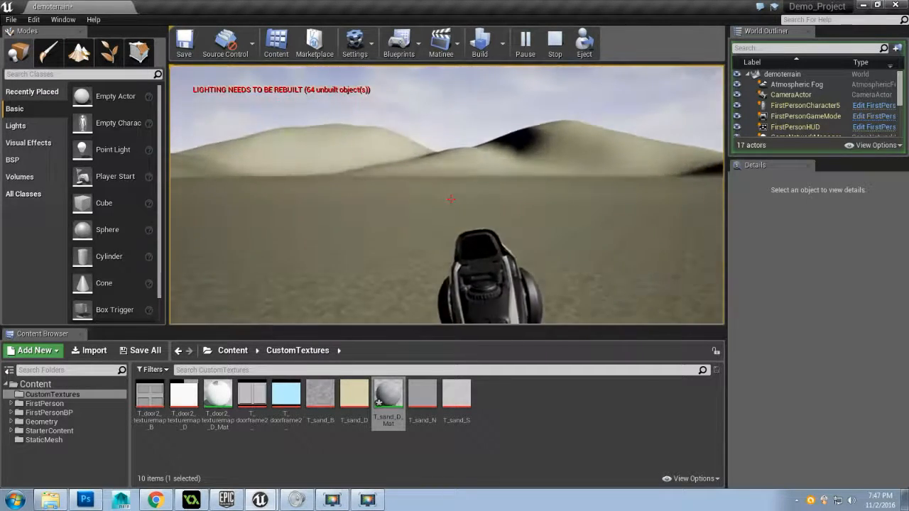
pyautogui.press('w')
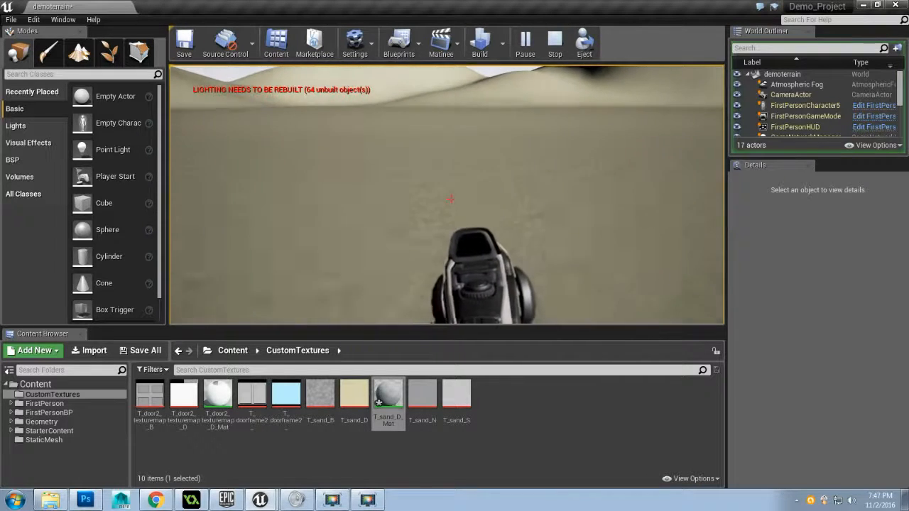
pyautogui.press('w')
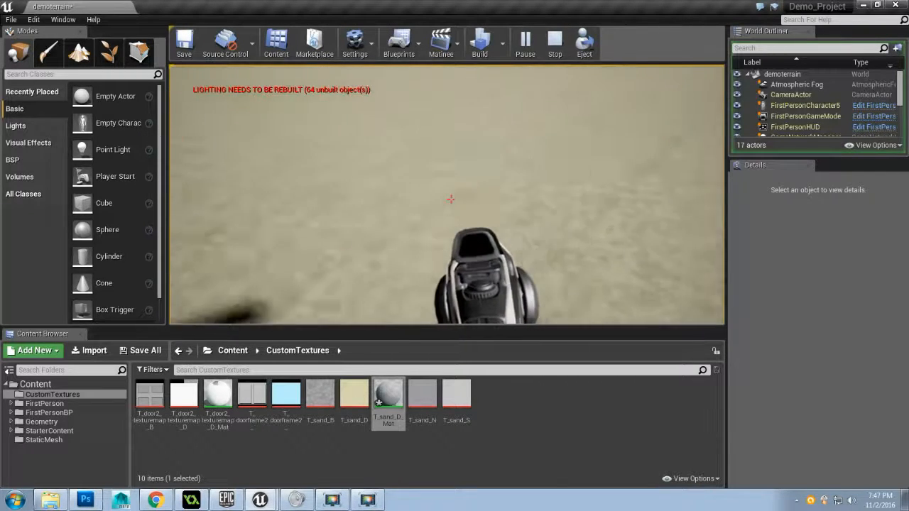
pyautogui.press('w')
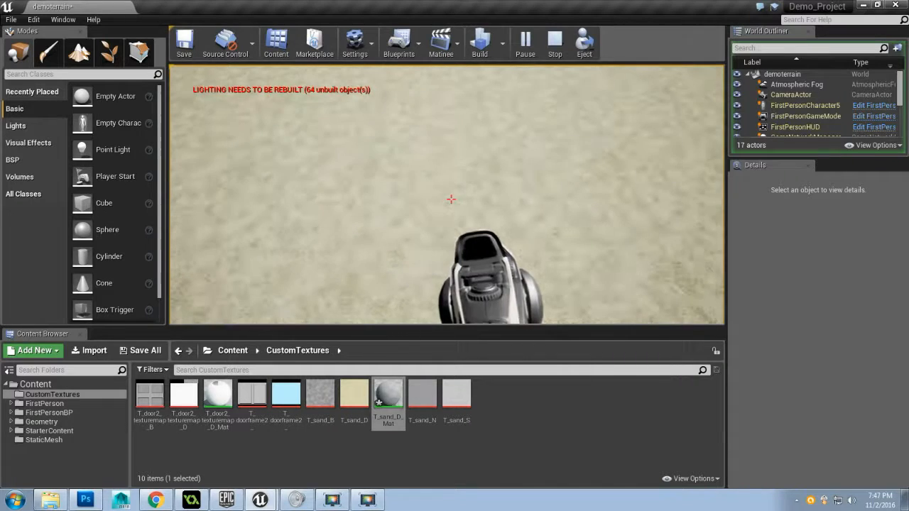
pyautogui.press('w')
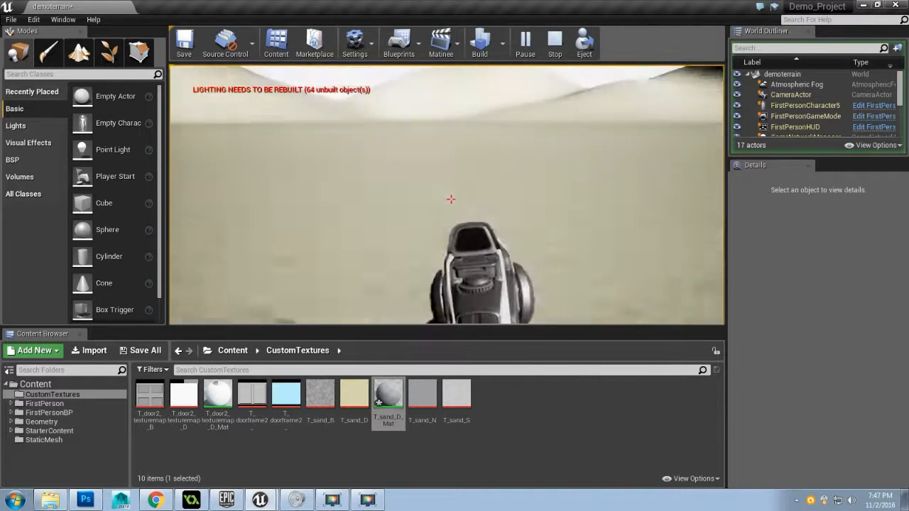
pyautogui.press('w')
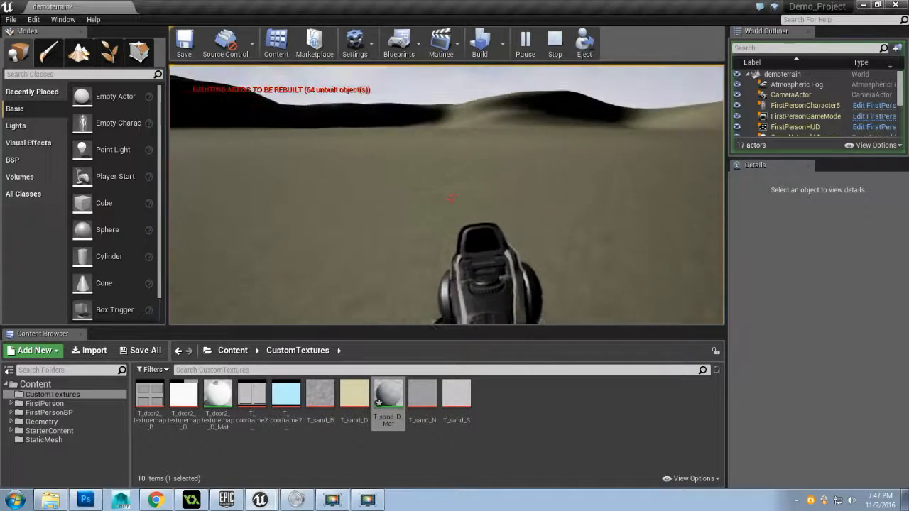
pyautogui.press('w')
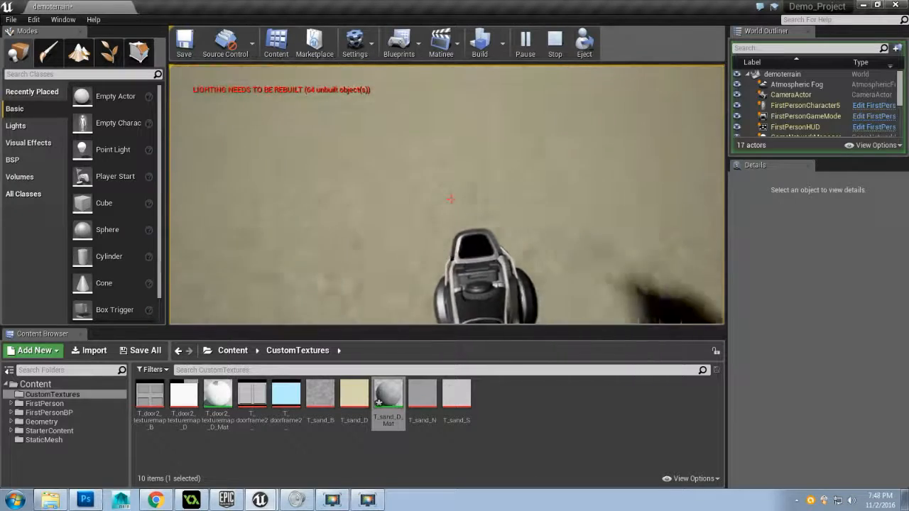
pyautogui.press('w')
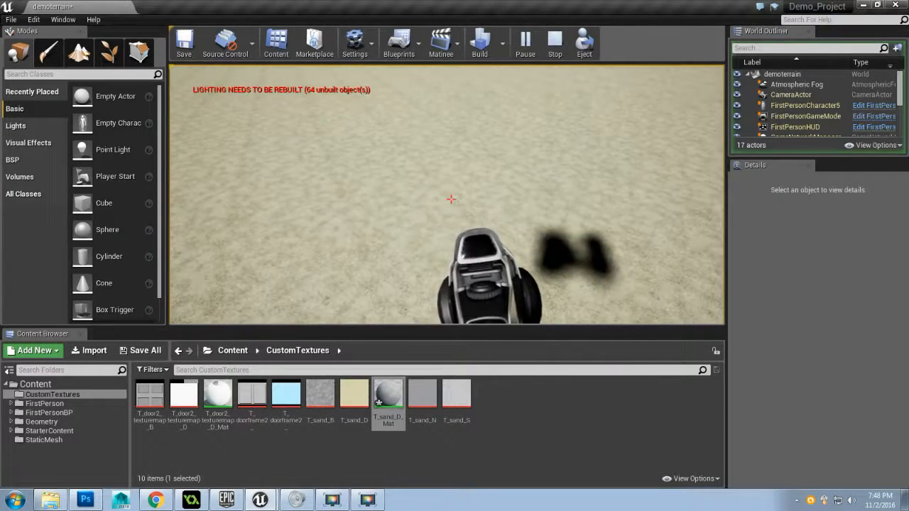
pyautogui.press('Escape')
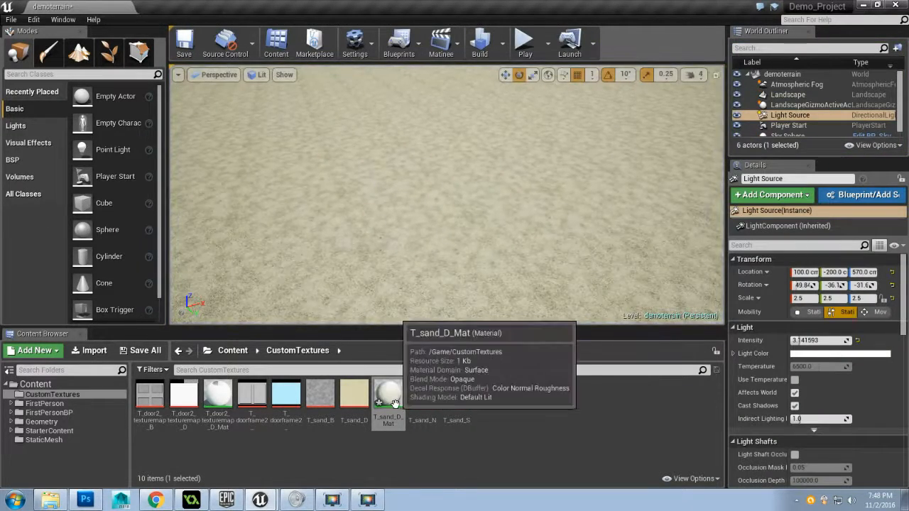
# Open T_sand_D_Mat and add a TextureCoordinate node feeding the UVs of the bump texture sample
pyautogui.doubleClick(394, 404)
pyautogui.scroll(2, 321, 274)
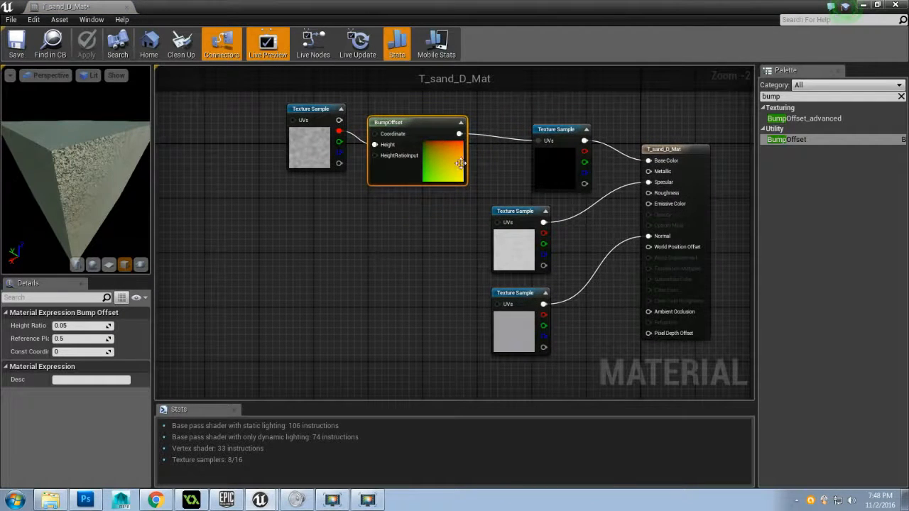
pyautogui.click(798, 96)
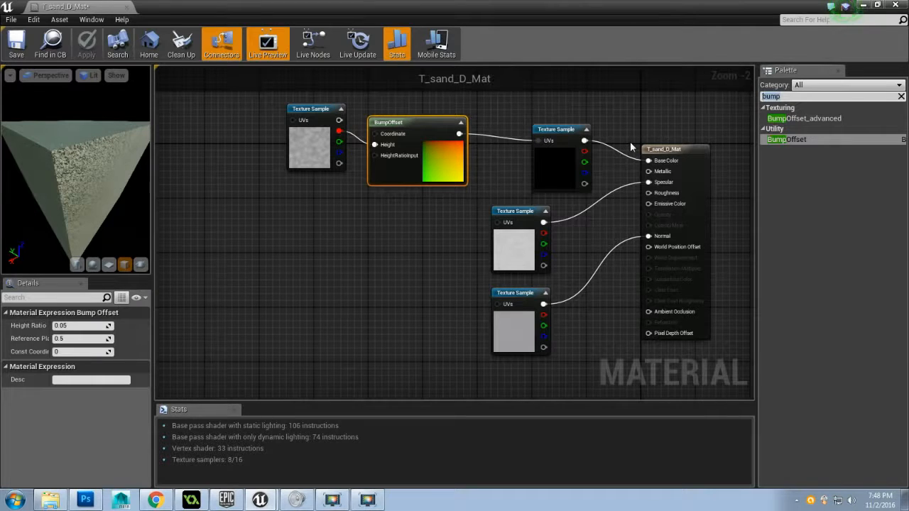
pyautogui.write('tex')
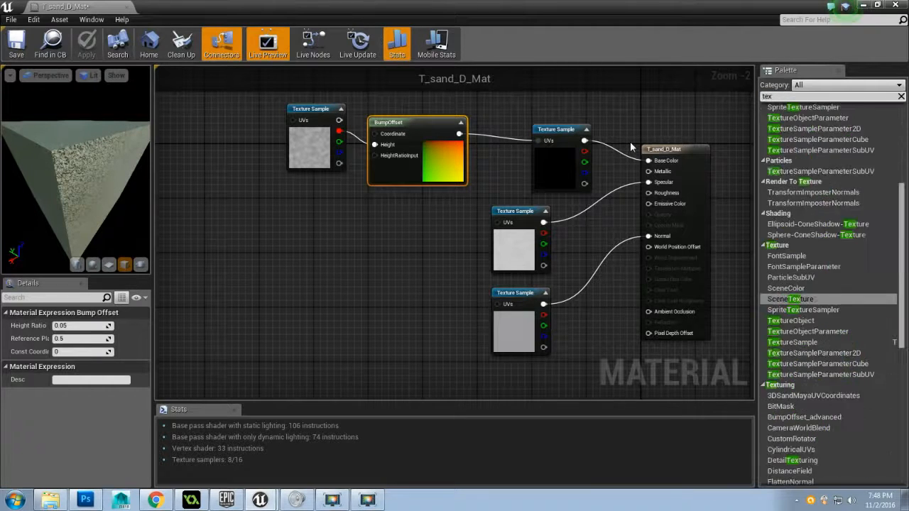
pyautogui.write('ture coo')
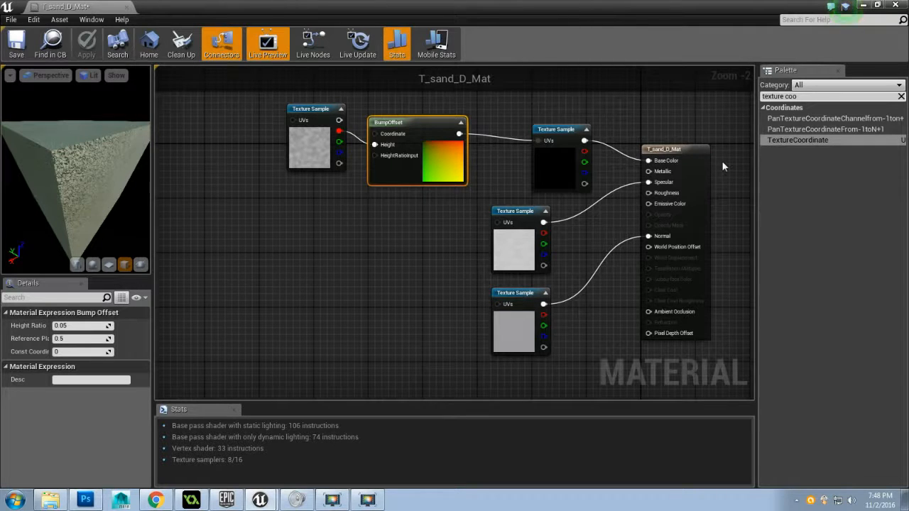
pyautogui.moveTo(800, 140); pyautogui.dragTo(291, 125)
# Connect the TexCoord node to the UVs of the specular and normal texture samples and reposition it beside the bump sample
pyautogui.moveTo(210, 140); pyautogui.dragTo(497, 225)
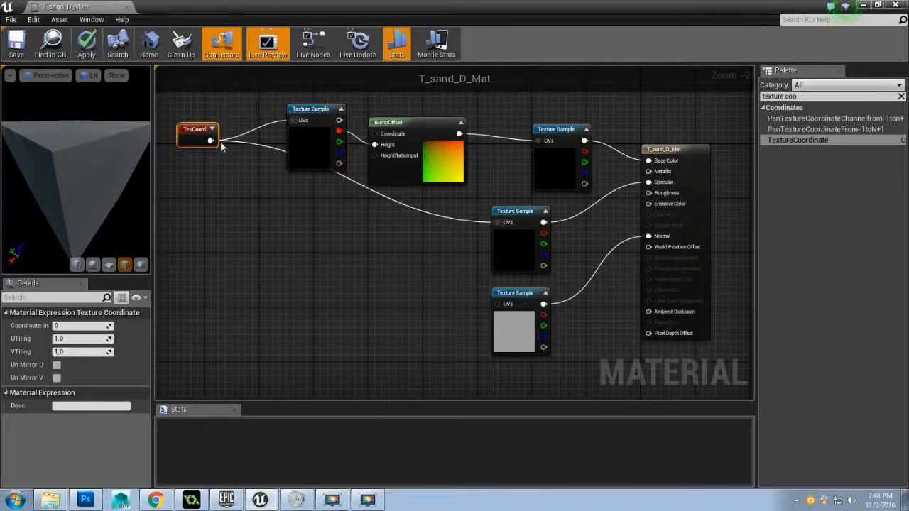
pyautogui.moveTo(210, 140); pyautogui.dragTo(499, 306)
pyautogui.moveTo(195, 138); pyautogui.dragTo(188, 124)
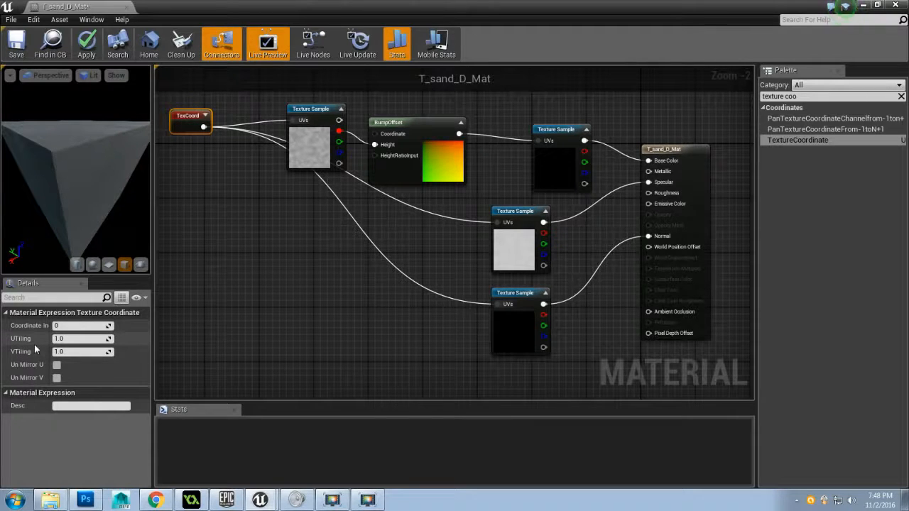
# Set the TexCoord node's UTiling and VTiling to 0.25 and apply the material changes
pyautogui.click(65, 341)
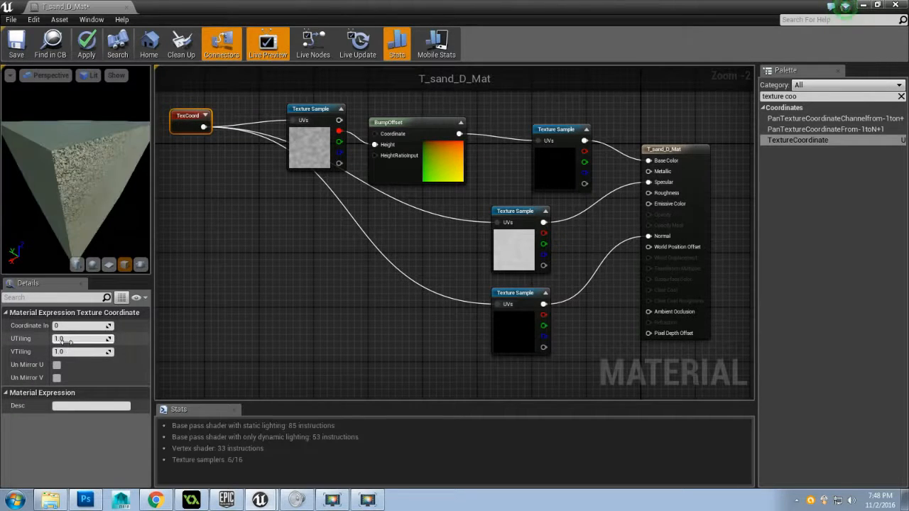
pyautogui.moveTo(107, 215); pyautogui.dragTo(74, 206)
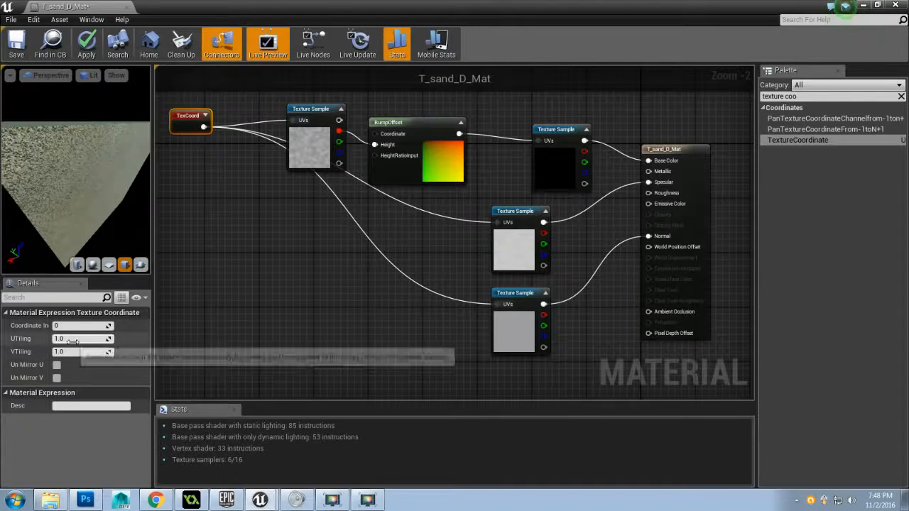
pyautogui.click(73, 339)
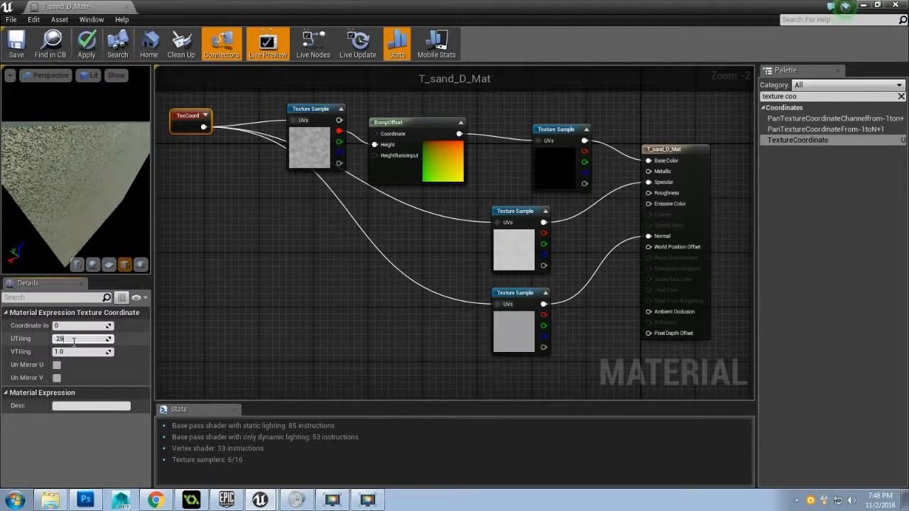
pyautogui.write('.25')
pyautogui.click(79, 351)
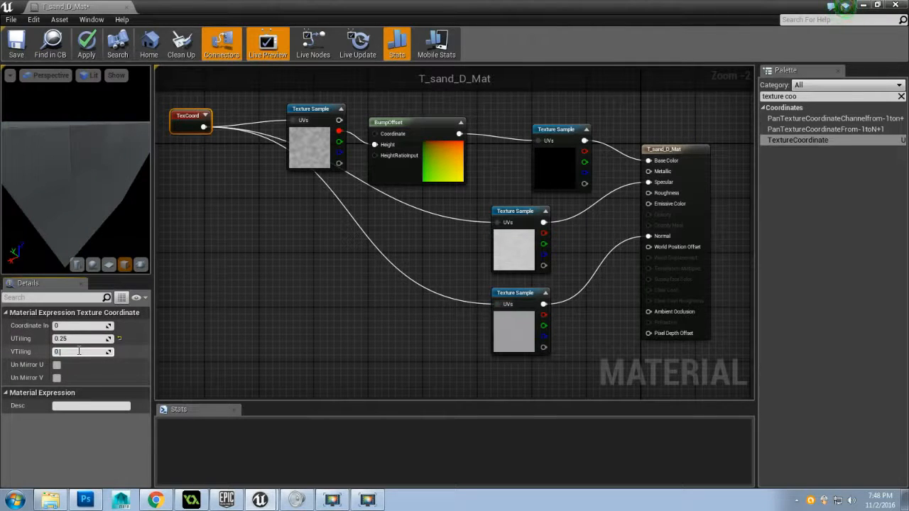
pyautogui.write('0.25')
pyautogui.press('Return')
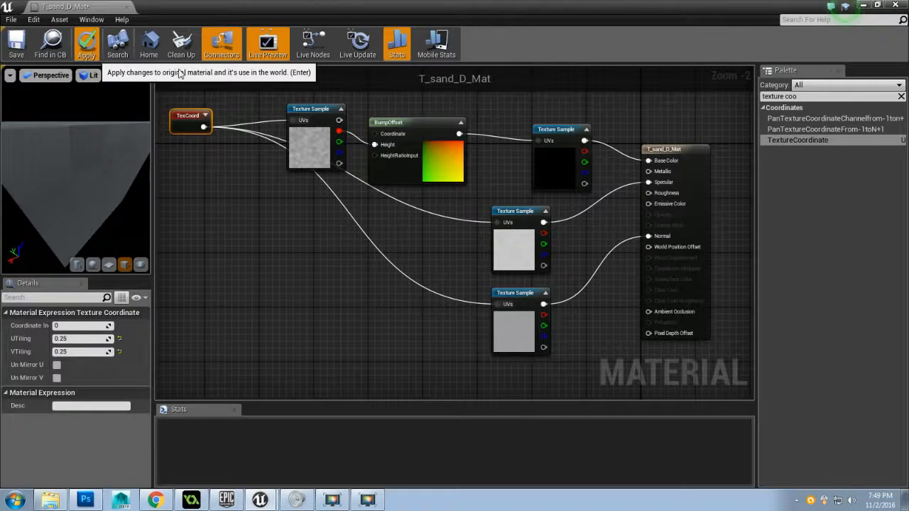
pyautogui.press('Return')
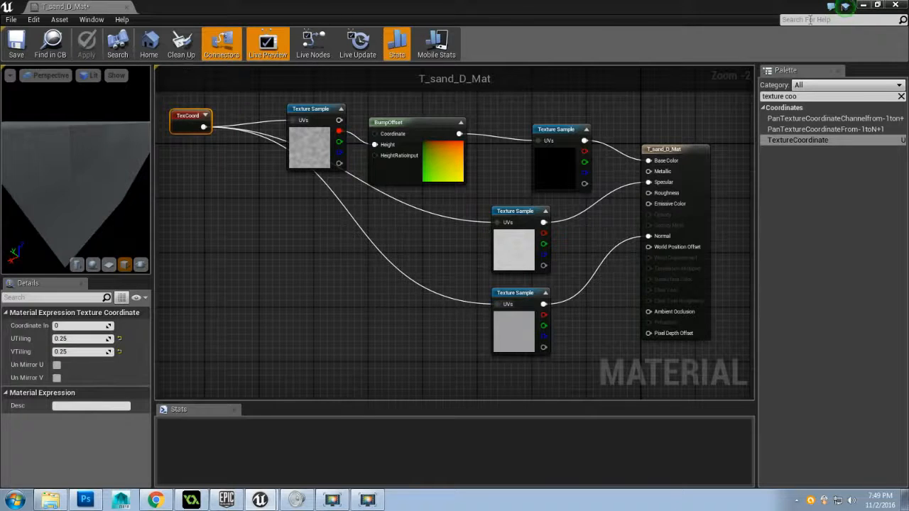
# Return to the demoterrain level and examine the retiled sand on the ground and dunes from several viewpoints
pyautogui.click(864, 6)
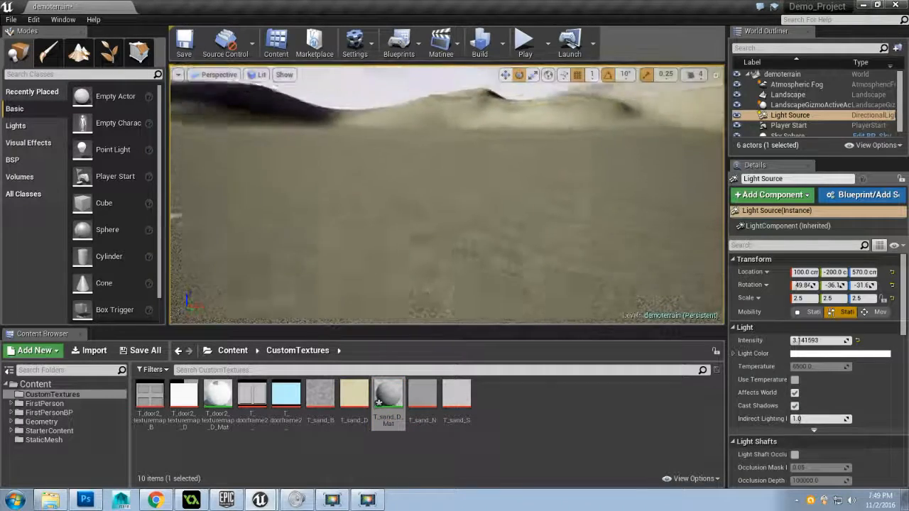
pyautogui.moveTo(447, 195); pyautogui.dragTo(441, 231)
pyautogui.moveTo(447, 195); pyautogui.dragTo(539, 142)
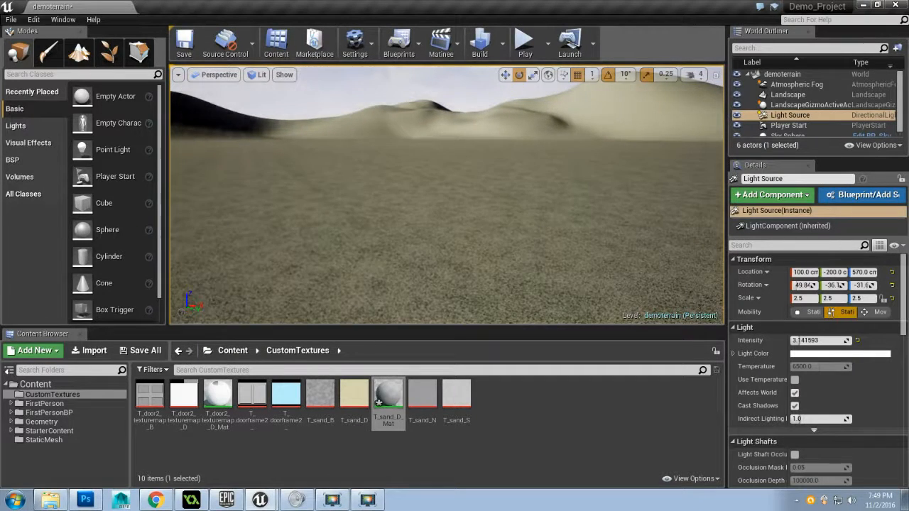
pyautogui.moveTo(670, 199); pyautogui.dragTo(701, 219)
pyautogui.press('w')
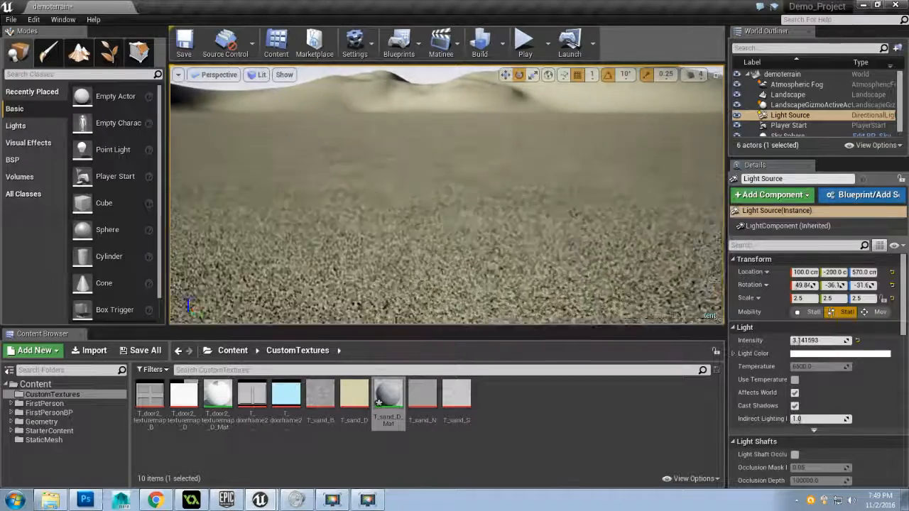
pyautogui.press('s')
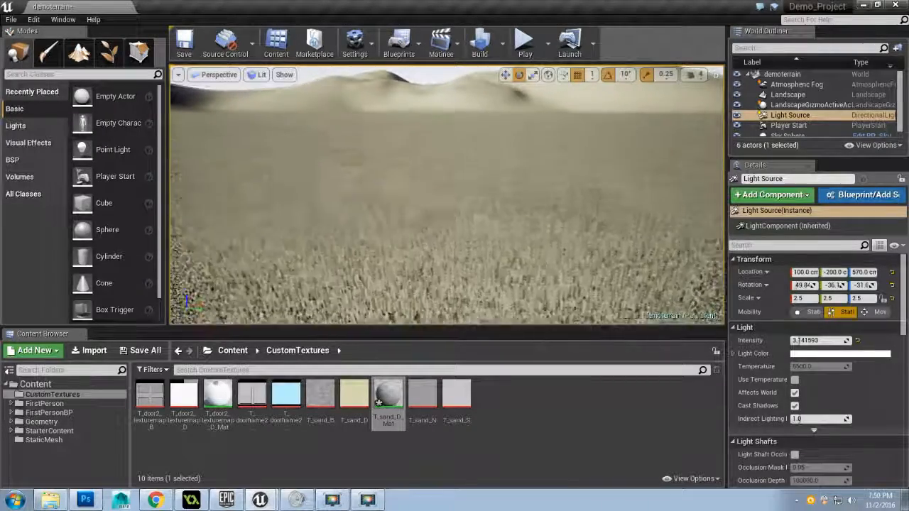
pyautogui.moveTo(701, 218); pyautogui.dragTo(602, 220)
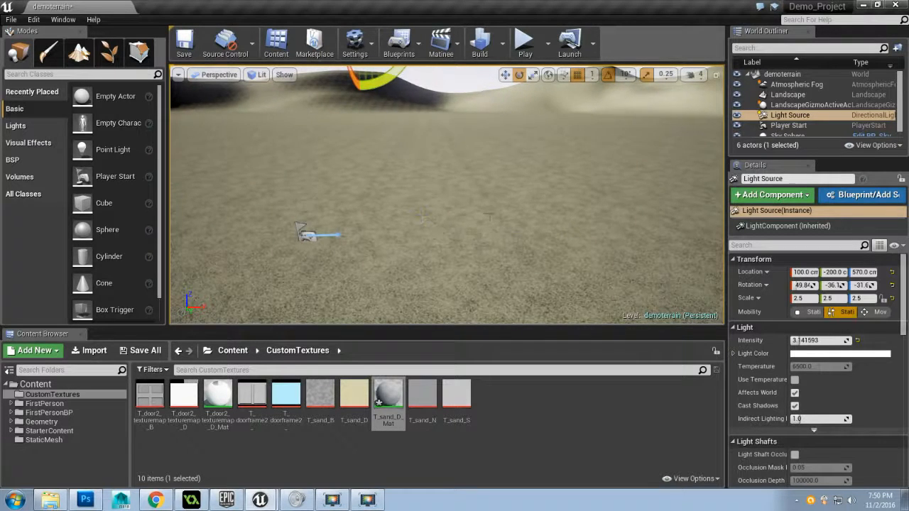
pyautogui.moveTo(421, 217); pyautogui.dragTo(431, 221)
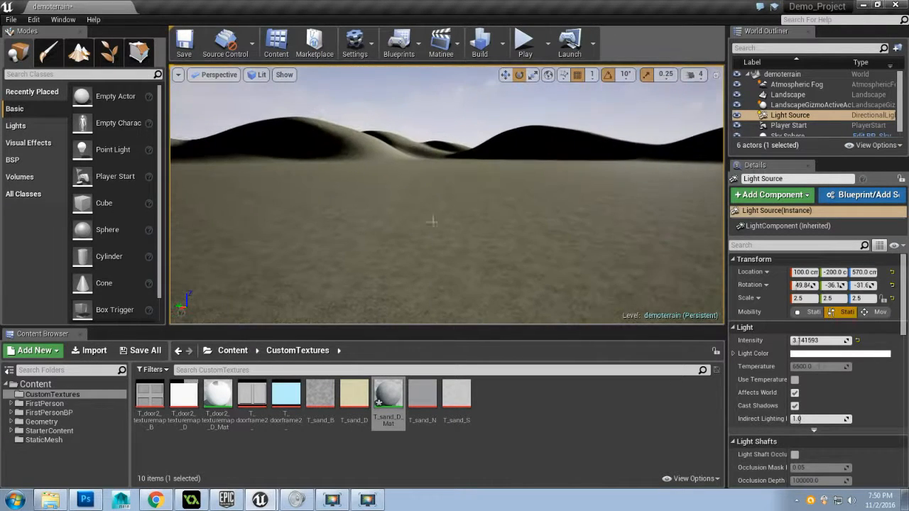
pyautogui.moveTo(533, 215); pyautogui.dragTo(511, 232)
pyautogui.moveTo(378, 242); pyautogui.dragTo(426, 244)
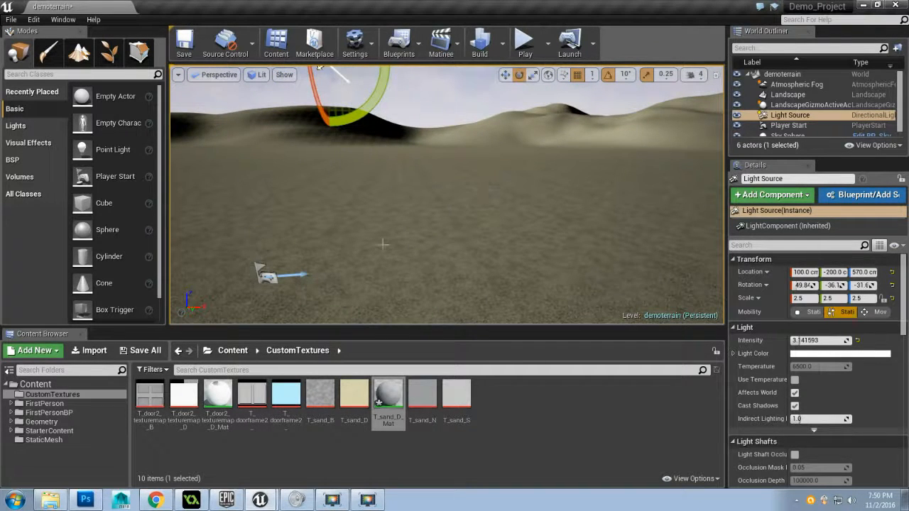